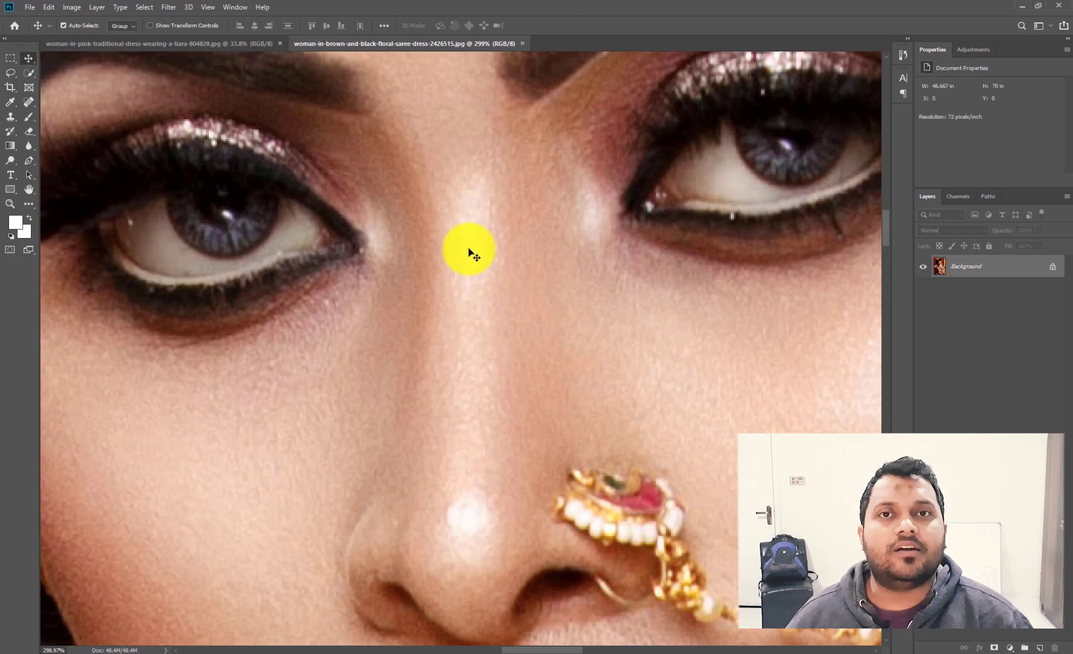
Step: Examine the skin texture, nose, lips, cheek and earring of the portrait at close range
key("space")
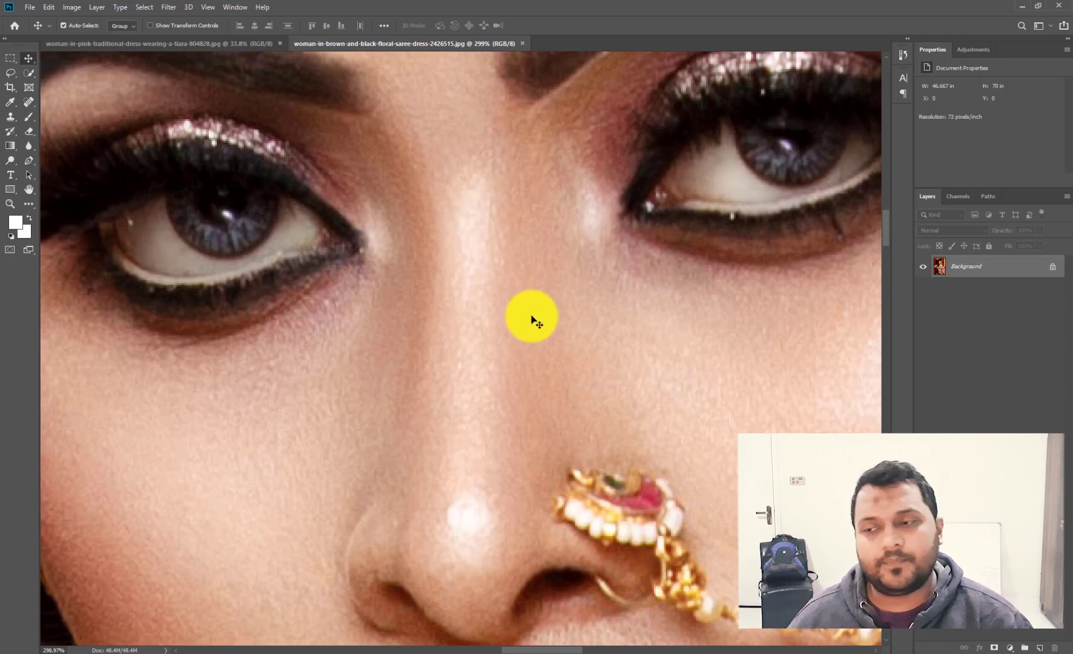
left_click_drag(670, 356, 374, 175)
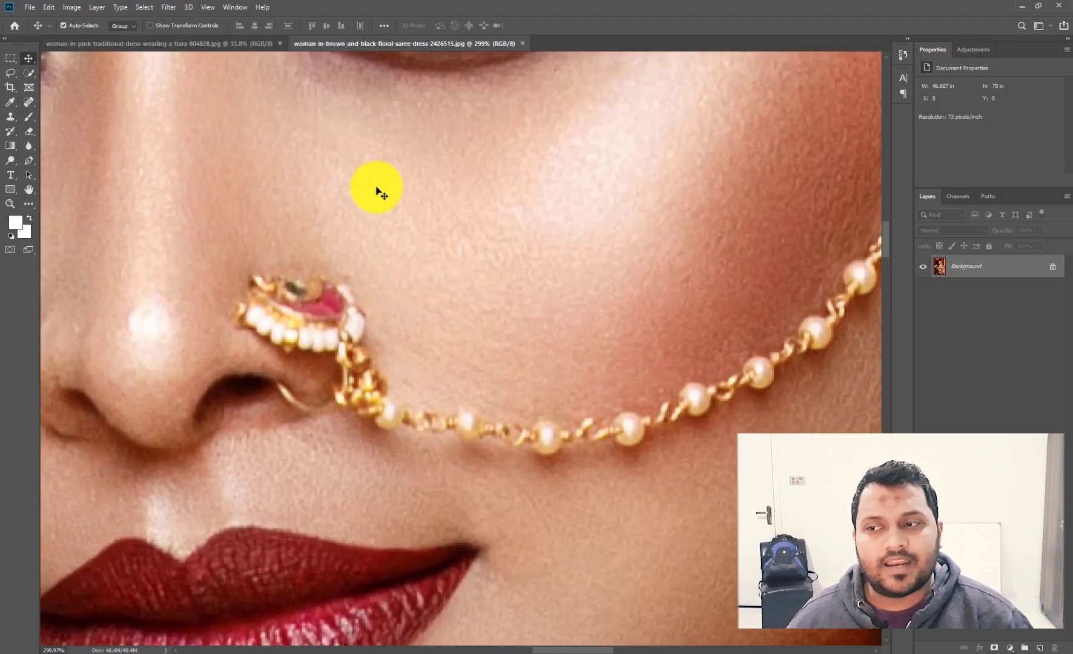
left_click_drag(425, 248, 490, 283)
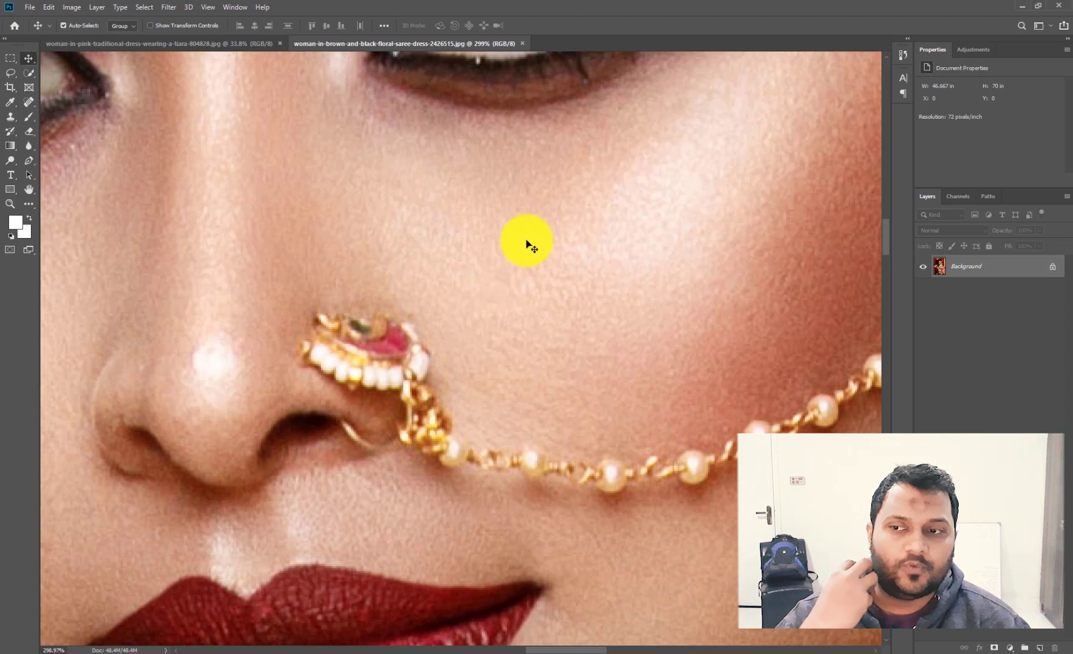
left_click_drag(527, 327, 520, 195)
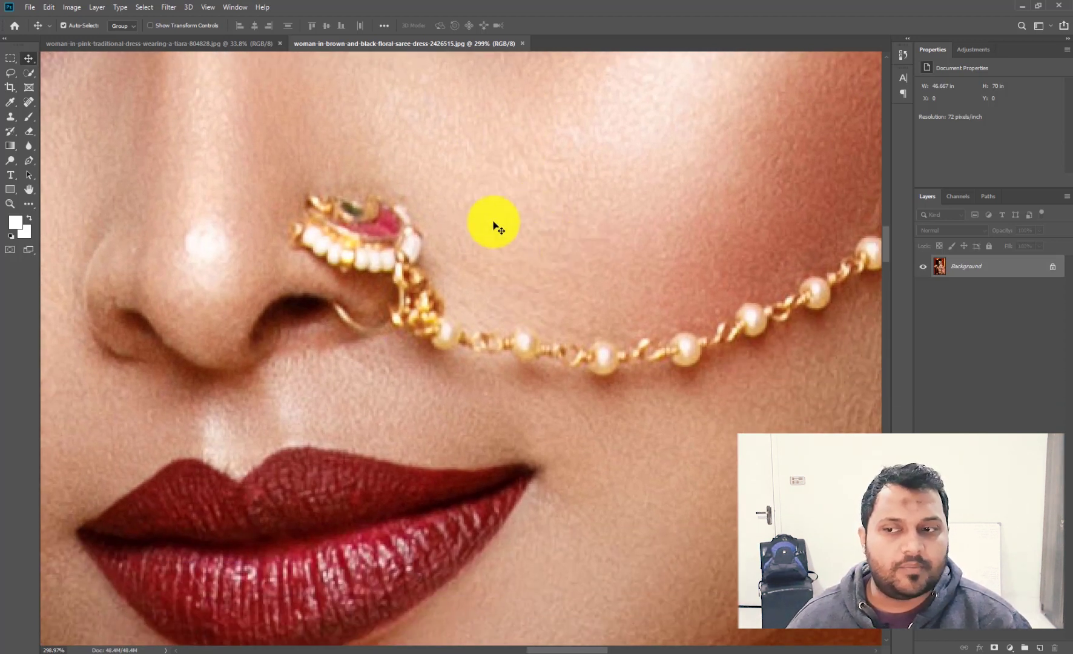
key("space")
left_click_drag(712, 190, 538, 202)
left_click_drag(639, 448, 680, 201)
key("space")
left_click_drag(687, 290, 577, 544)
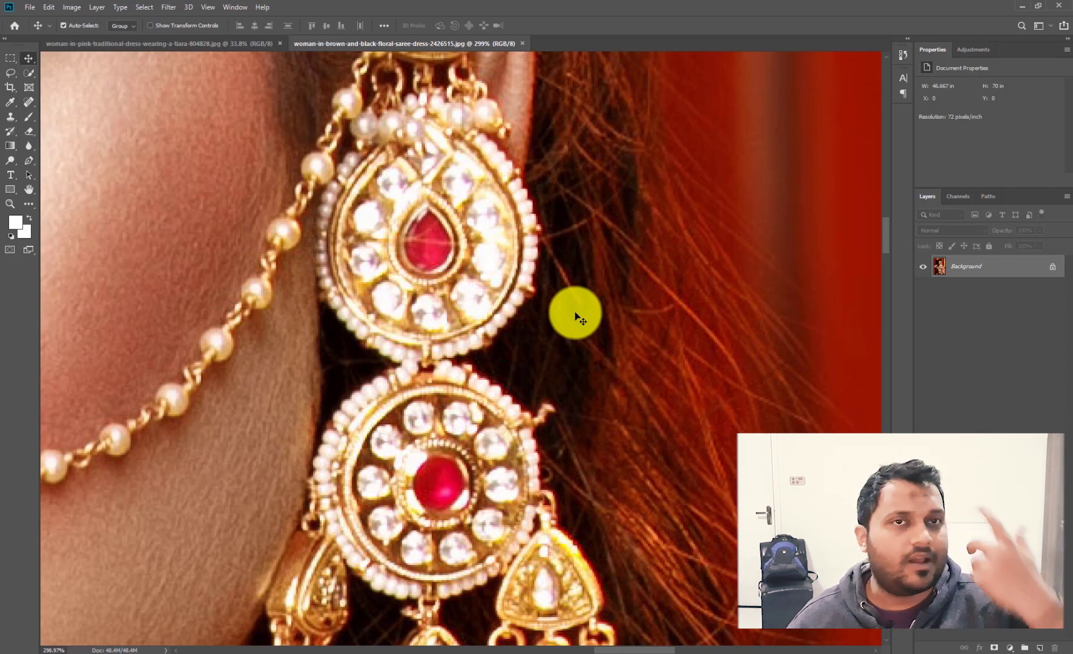
left_click_drag(454, 203, 556, 216)
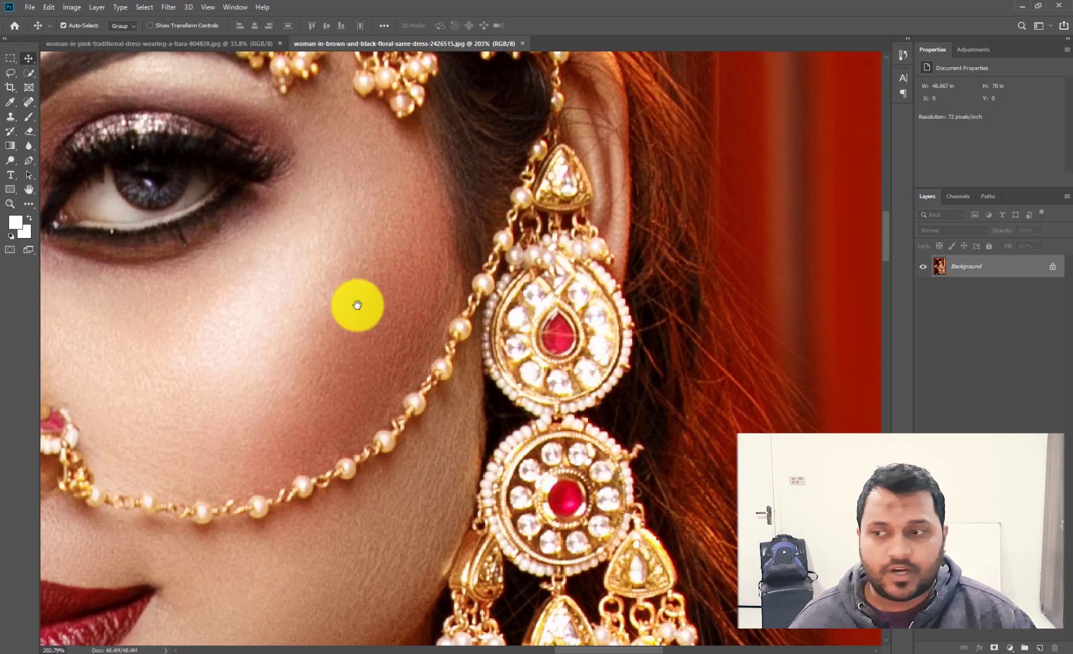
Step: Examine the individual pixels of the skin and the lips at very high magnification
scroll(354, 304, "down", 8)
left_click_drag(450, 186, 682, 306)
scroll(683, 306, "up", 1)
left_click_drag(358, 201, 455, 271)
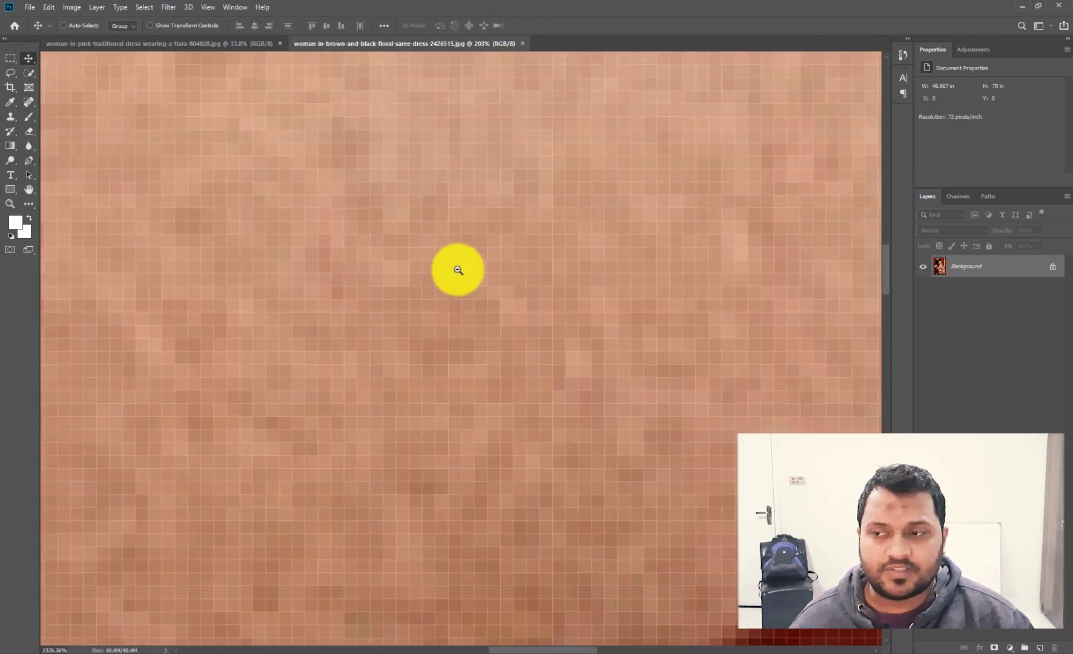
scroll(469, 228, "up", 3)
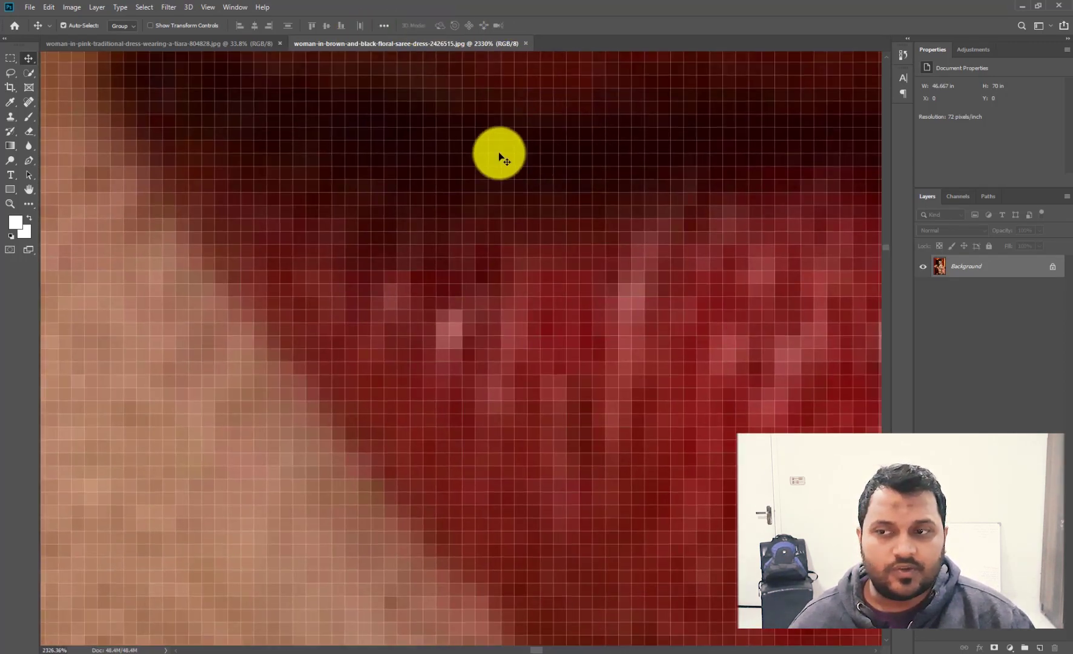
scroll(575, 314, "up", 4)
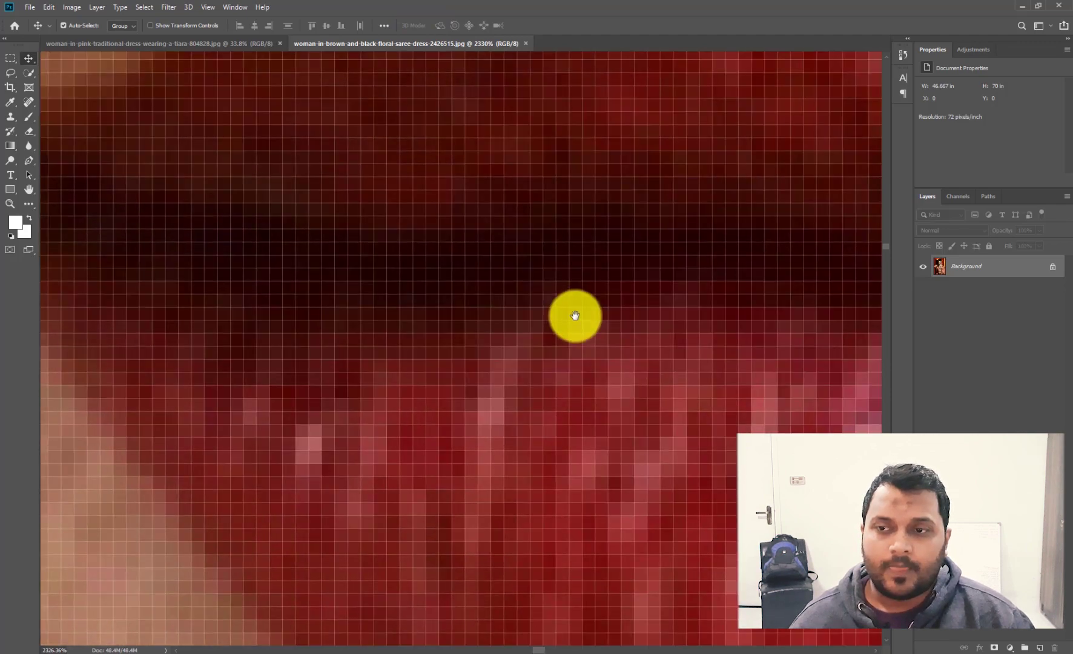
scroll(530, 330, "down", 6)
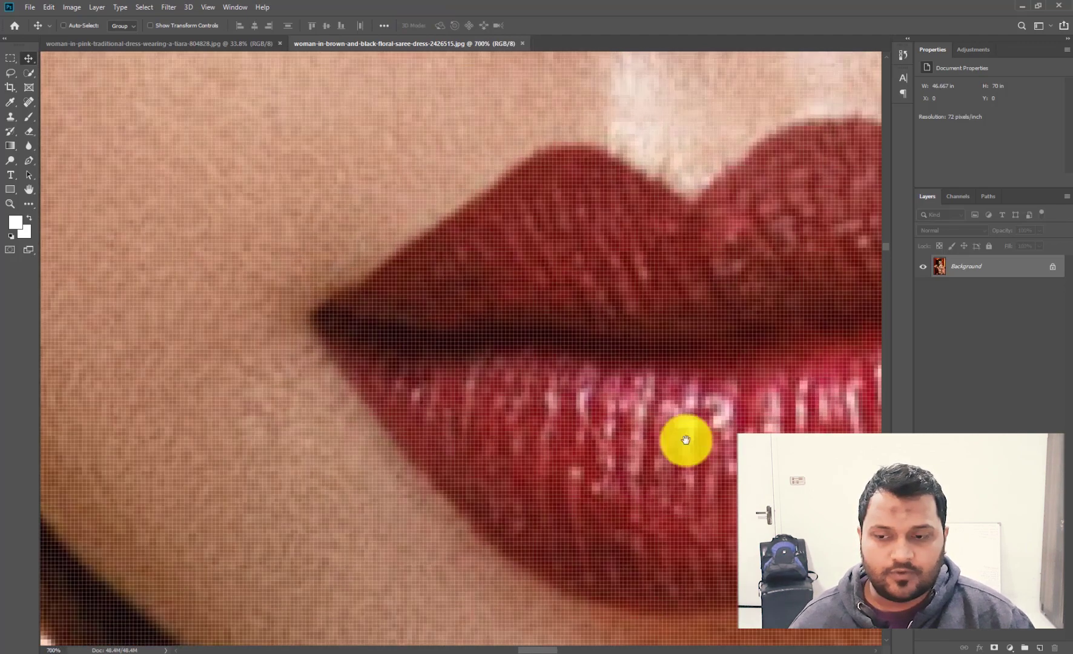
left_click_drag(692, 396, 757, 400)
left_click_drag(769, 454, 666, 371)
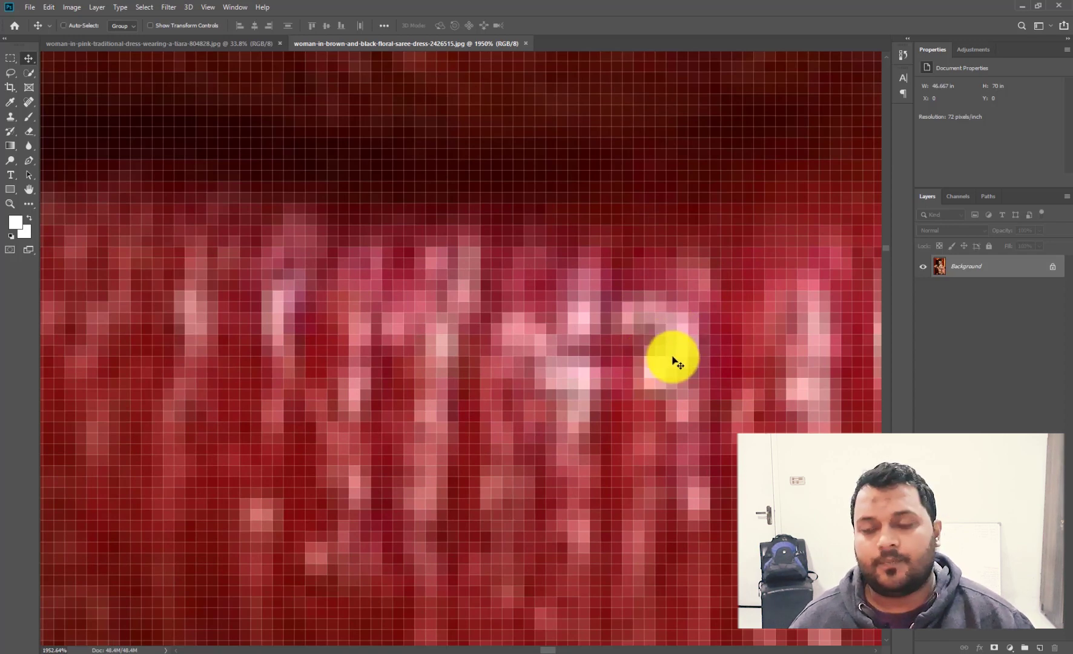
Step: Add an empty layer above the Background and set up the Brush tool with a size of 32
key("ctrl+0")
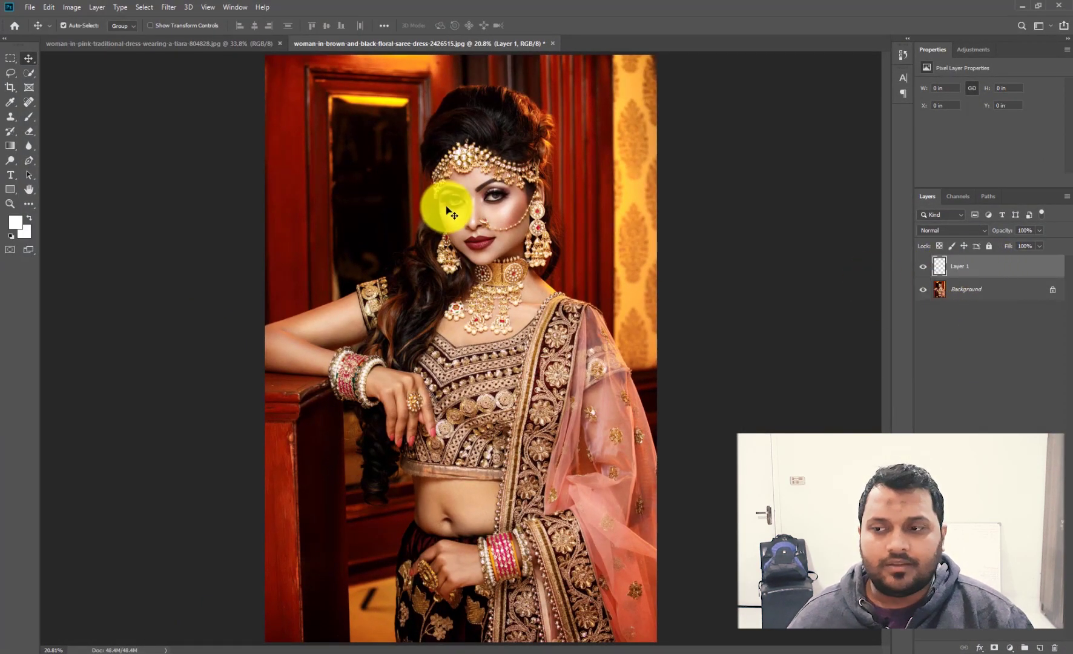
left_click_drag(439, 167, 462, 125)
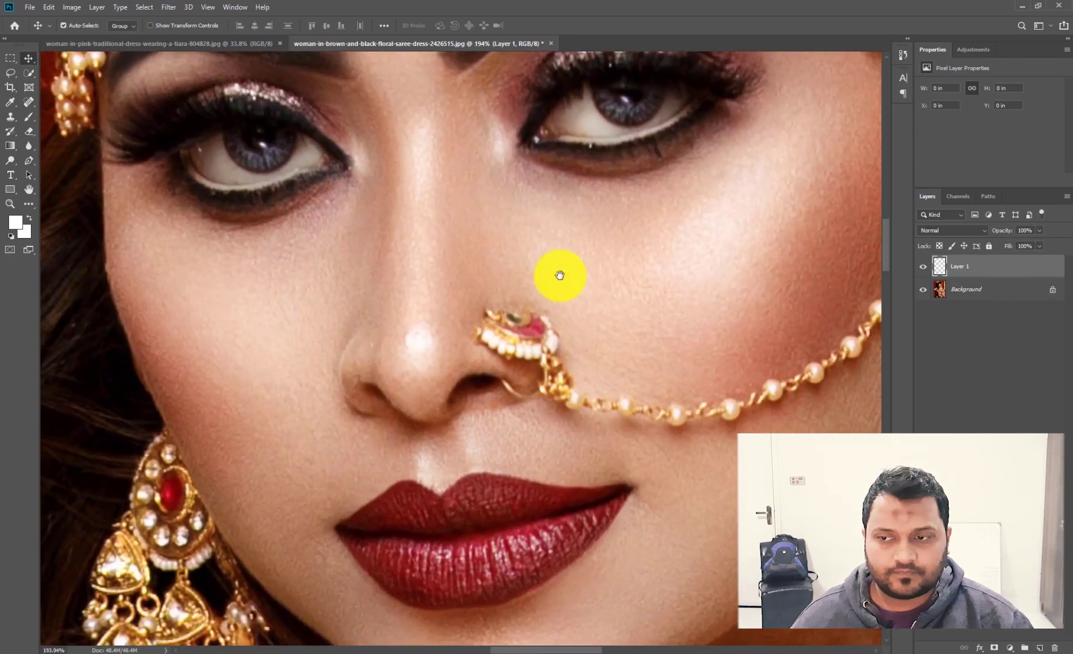
left_click_drag(560, 275, 487, 316)
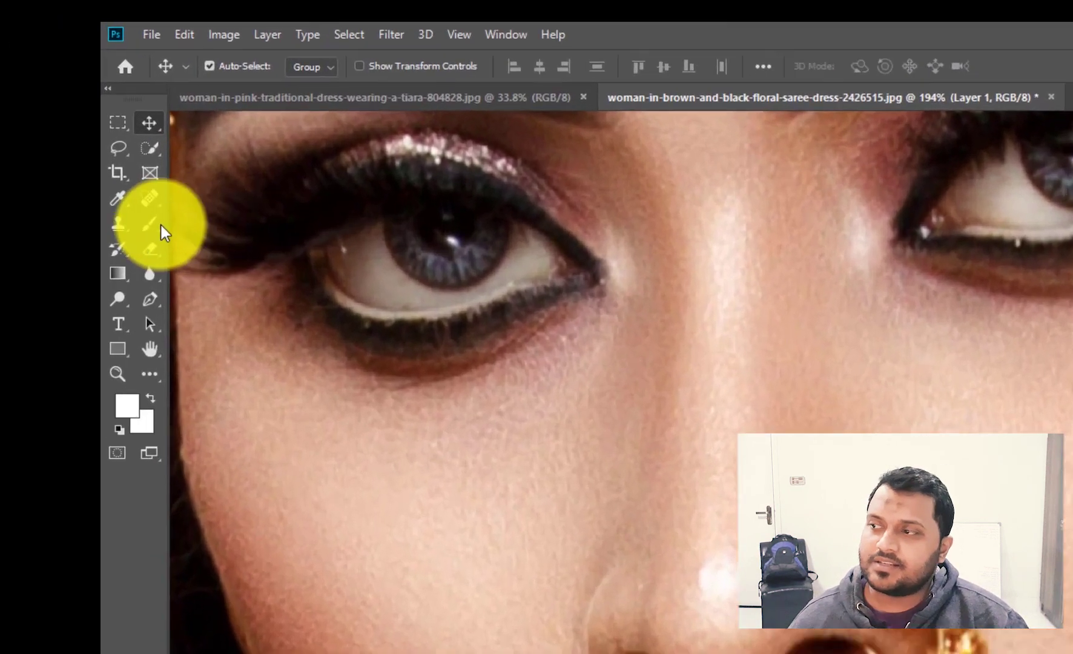
left_click(150, 224)
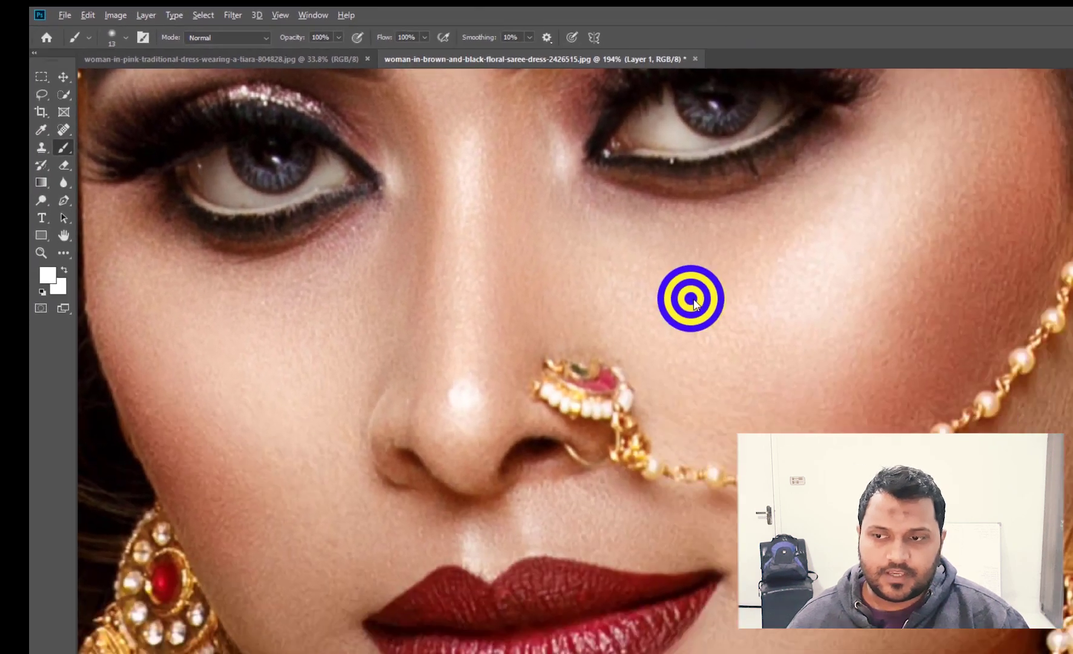
left_click_drag(693, 302, 731, 287)
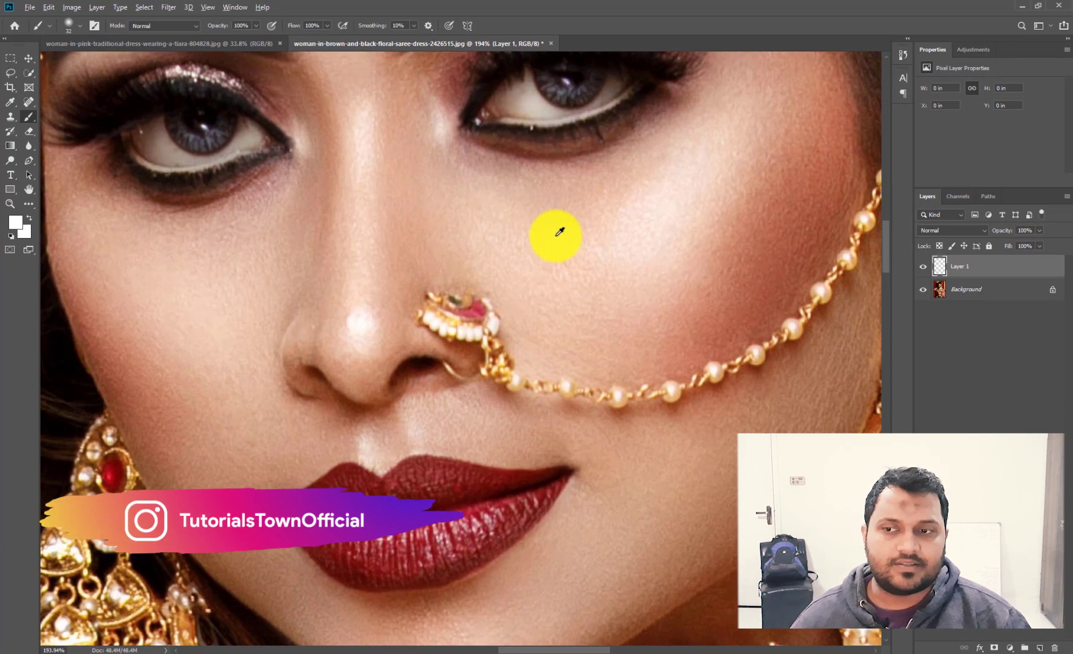
Step: Sample a light peach skin tone from the cheek and paint a short stroke about 2.03 by 1.46 in on the upper cheek near the temple
left_click(558, 229)
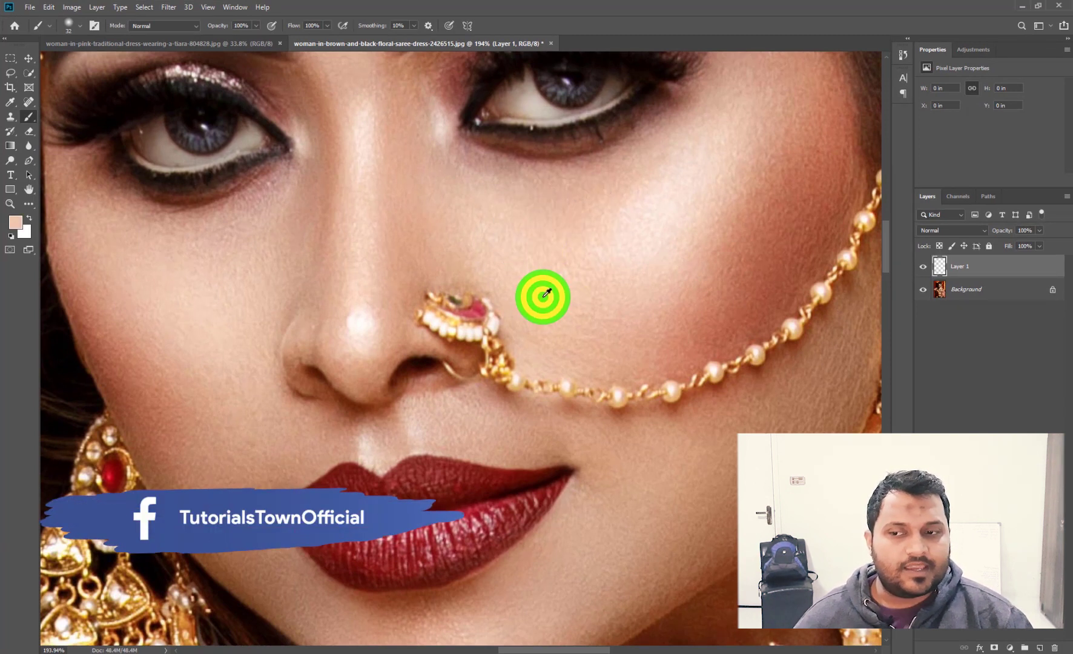
mouse_move(547, 293)
left_mouse_down()
mouse_move(544, 211)
mouse_move(501, 246)
mouse_move(503, 233)
left_mouse_up()
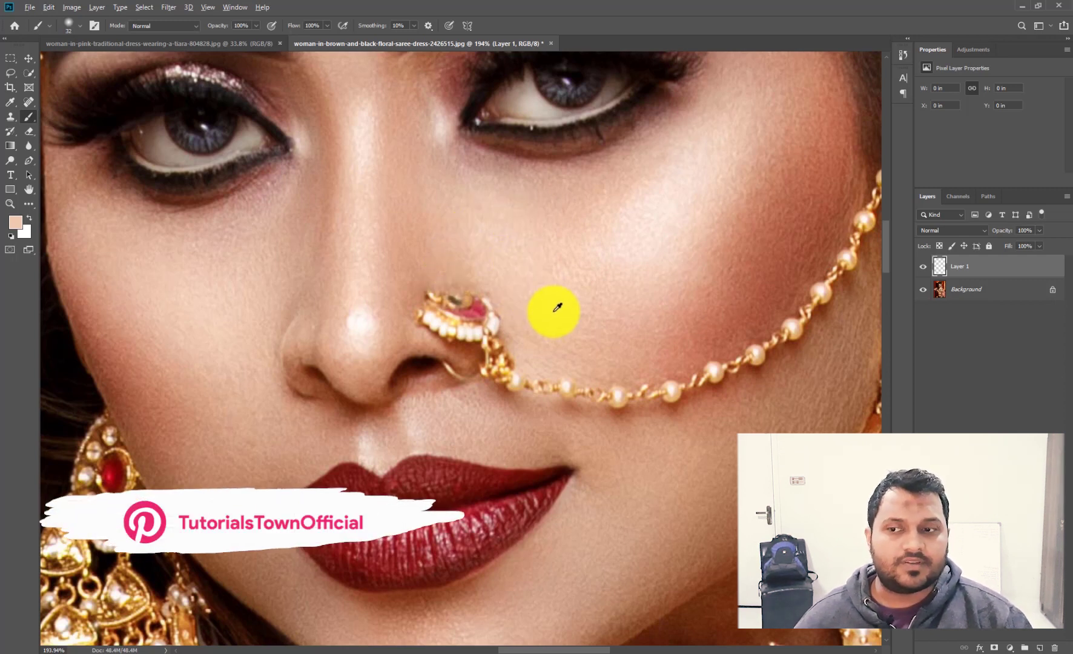
left_click(552, 290)
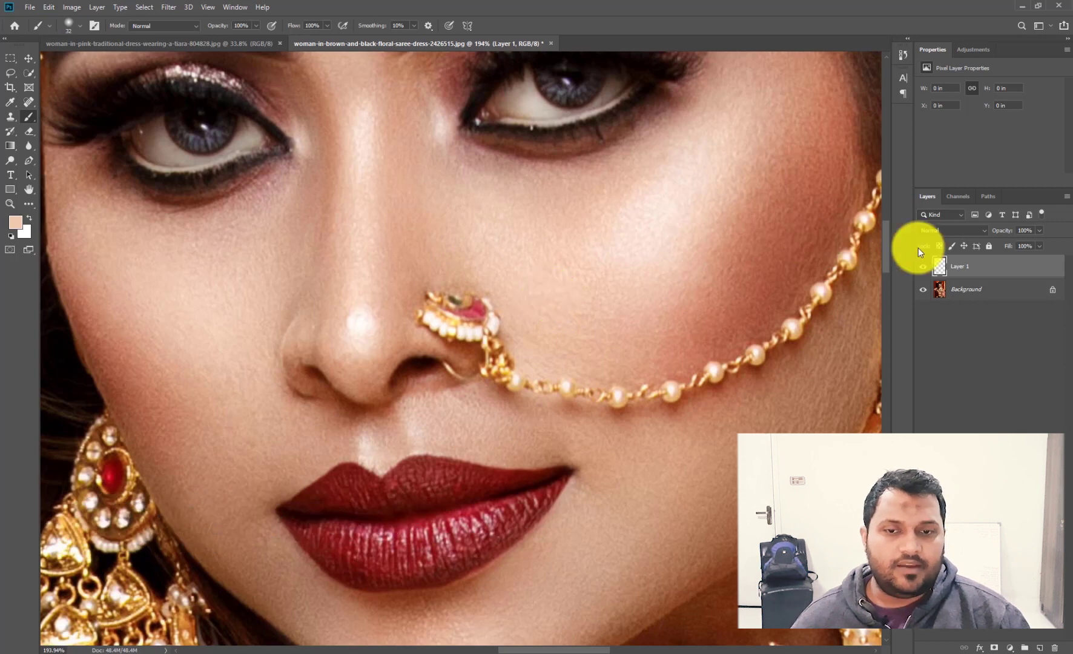
left_click_drag(676, 156, 608, 303)
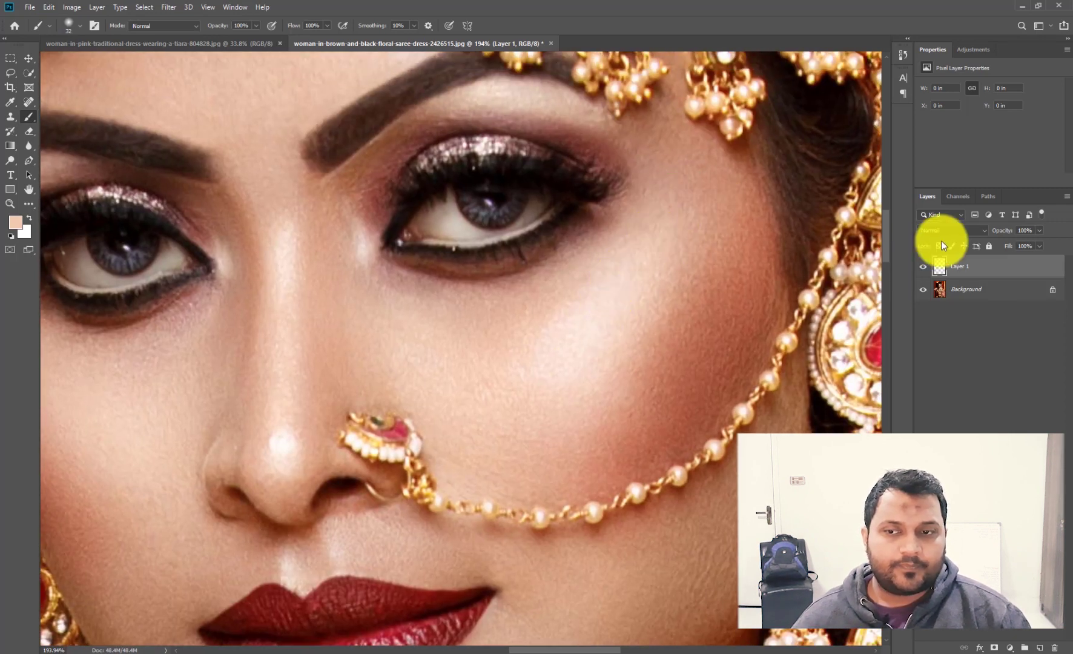
mouse_move(751, 203)
left_mouse_down()
mouse_move(723, 208)
mouse_move(682, 246)
mouse_move(682, 234)
left_mouse_up()
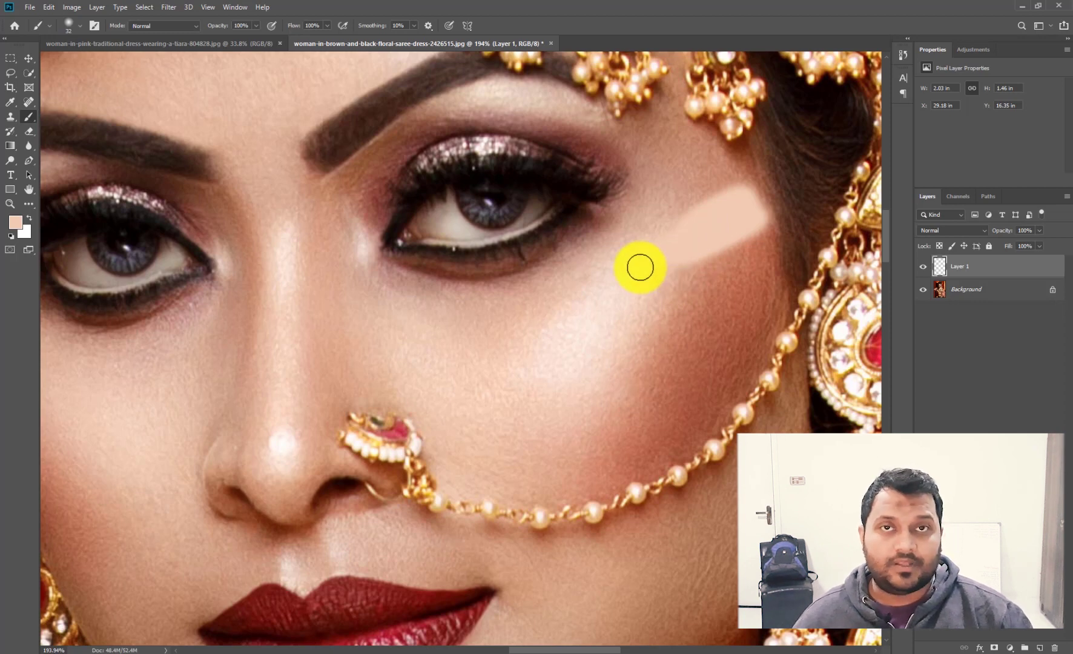
Step: Check the painted stroke against the whole portrait, hide Layer 1 and make the Background the active layer
key("ctrl+0")
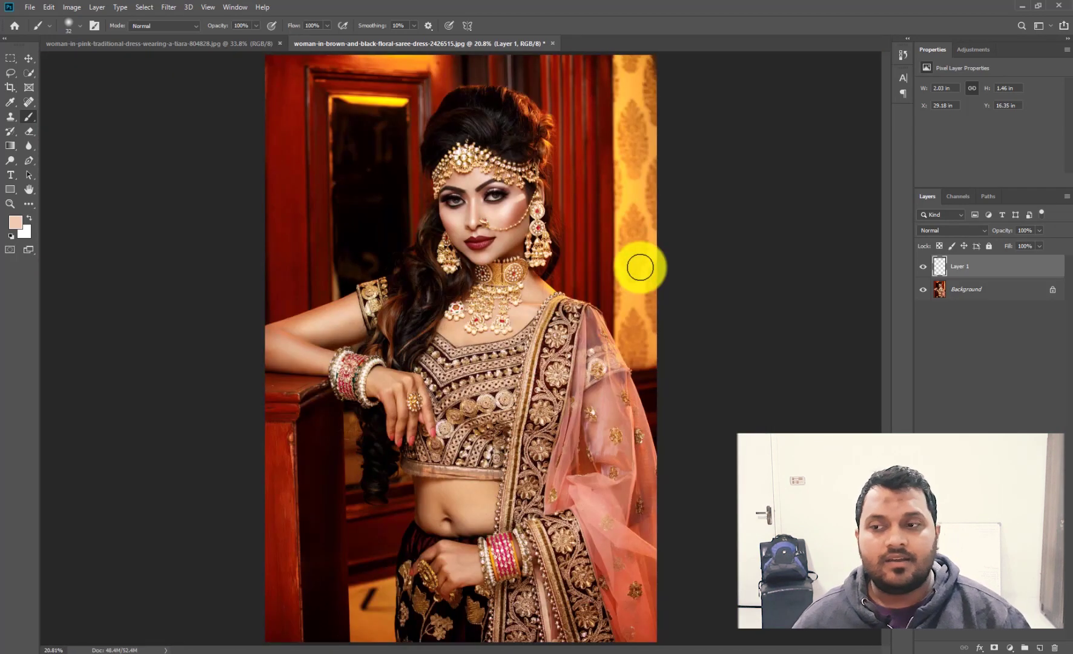
mouse_move(285, 148)
left_mouse_down()
mouse_move(484, 256)
mouse_move(288, 138)
left_mouse_up()
left_click_drag(412, 206, 438, 228)
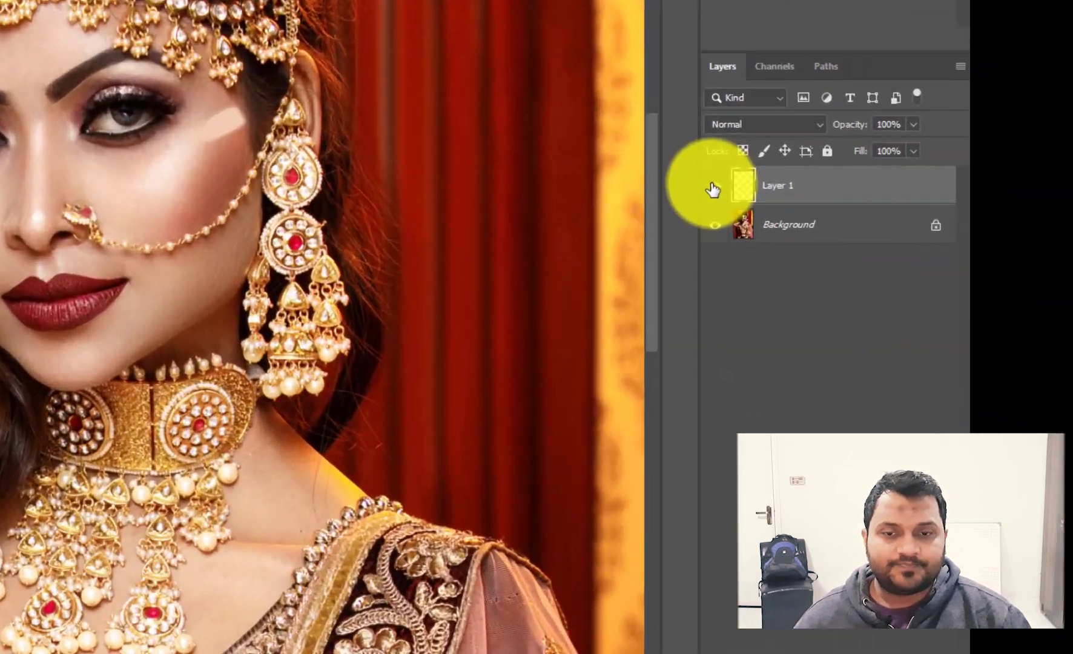
left_click(714, 187)
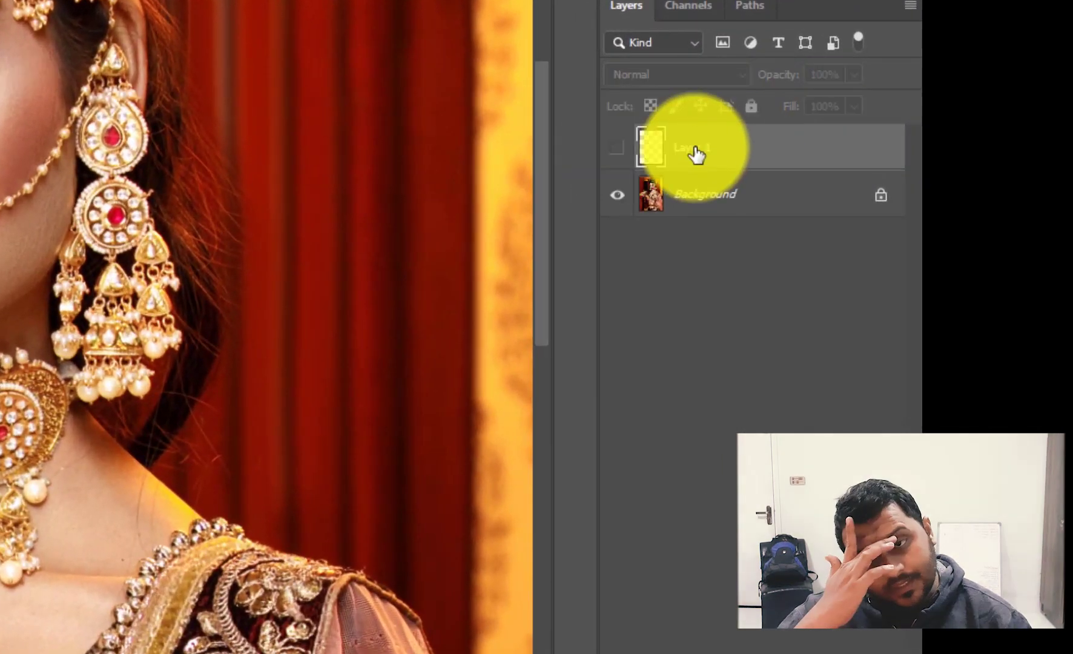
left_click(713, 191)
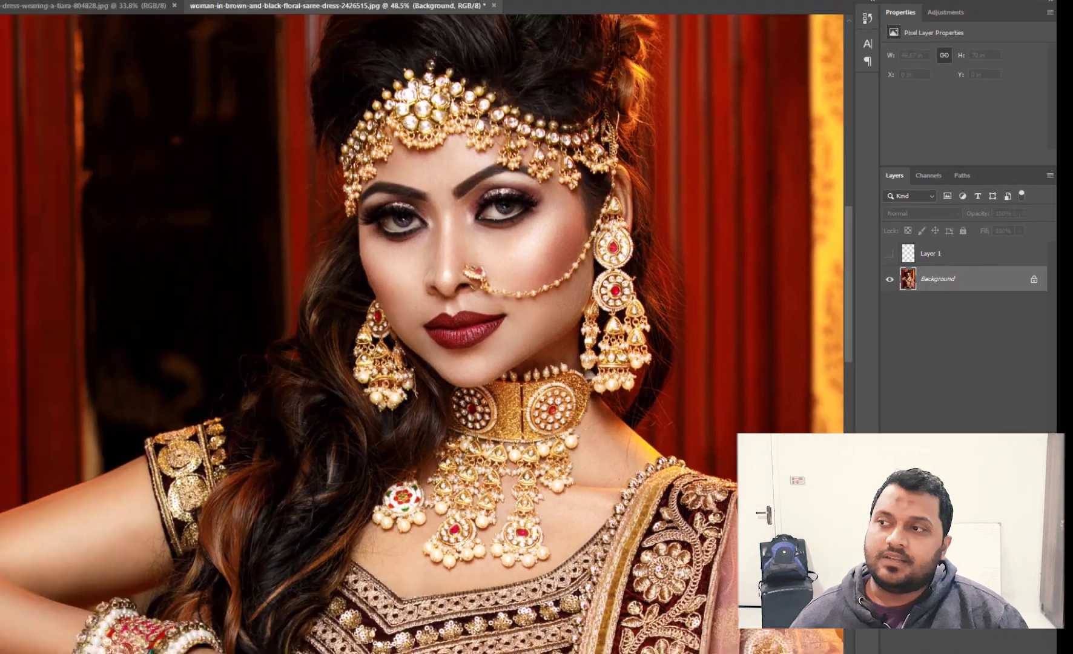
Step: Select the Background's midtones with Color Range, using Fuzziness 7% and a range of 87 to 164
left_click(160, 11)
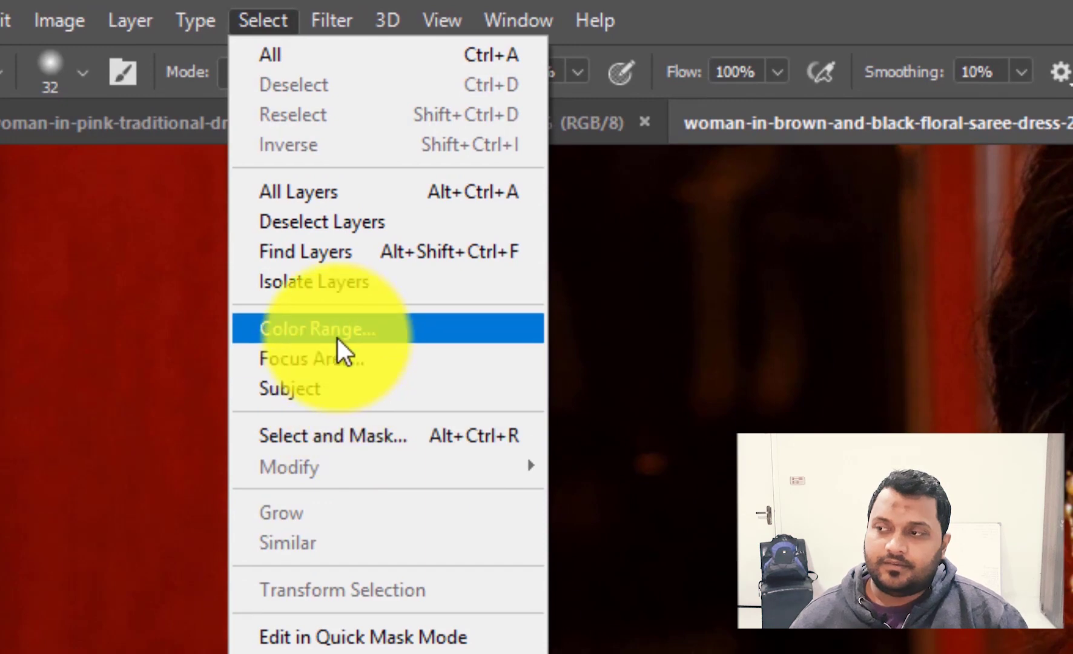
left_click(338, 339)
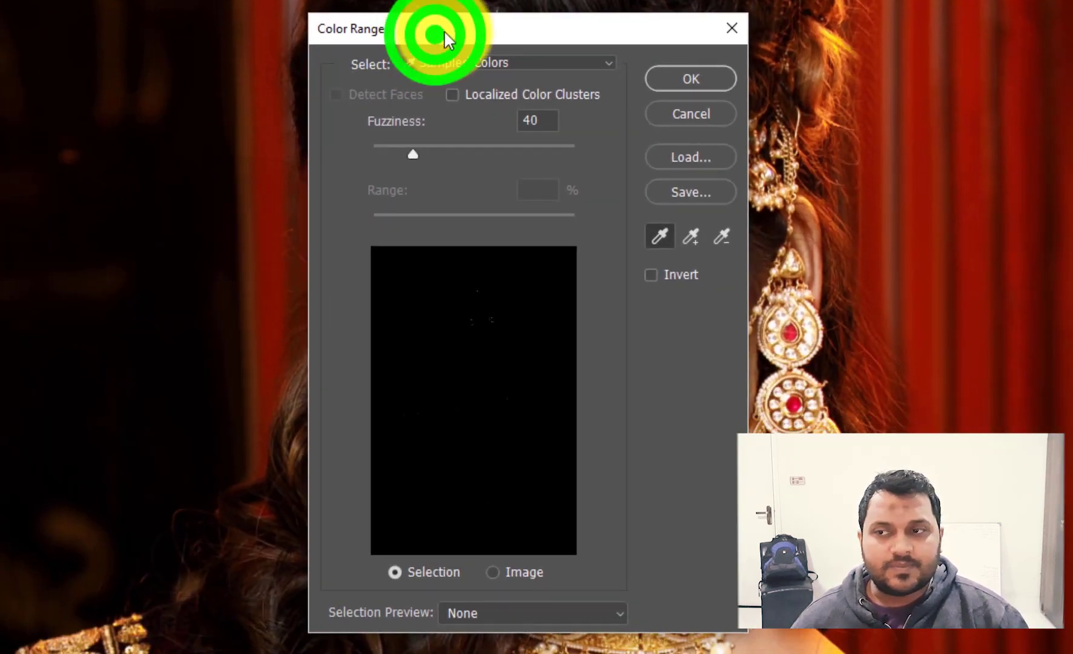
left_click_drag(446, 37, 591, 13)
left_click(592, 17)
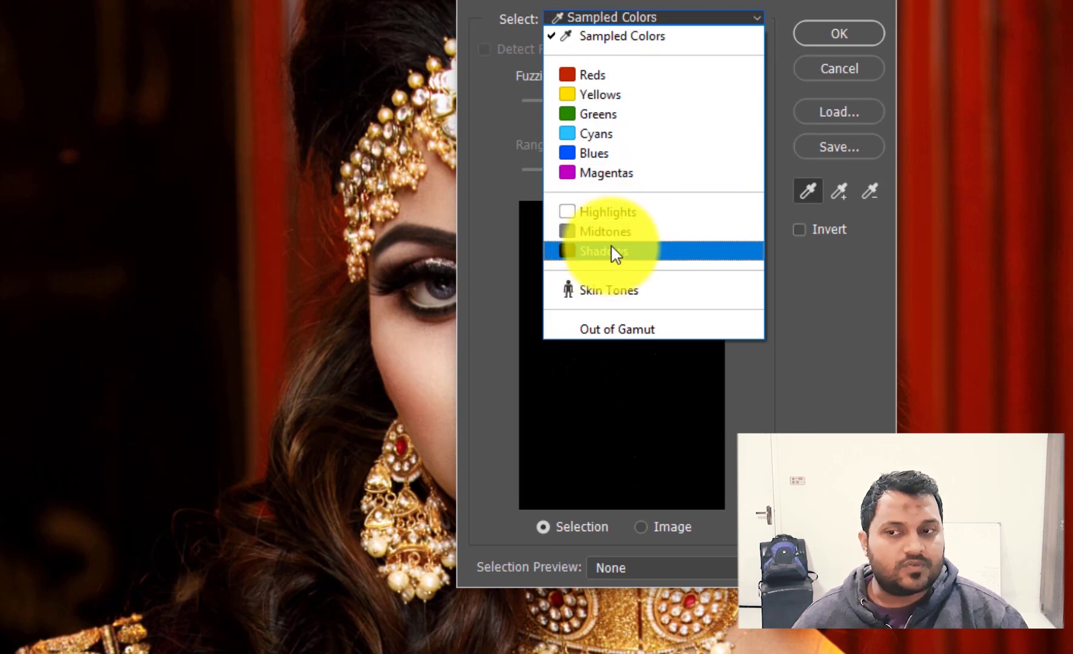
left_click(596, 231)
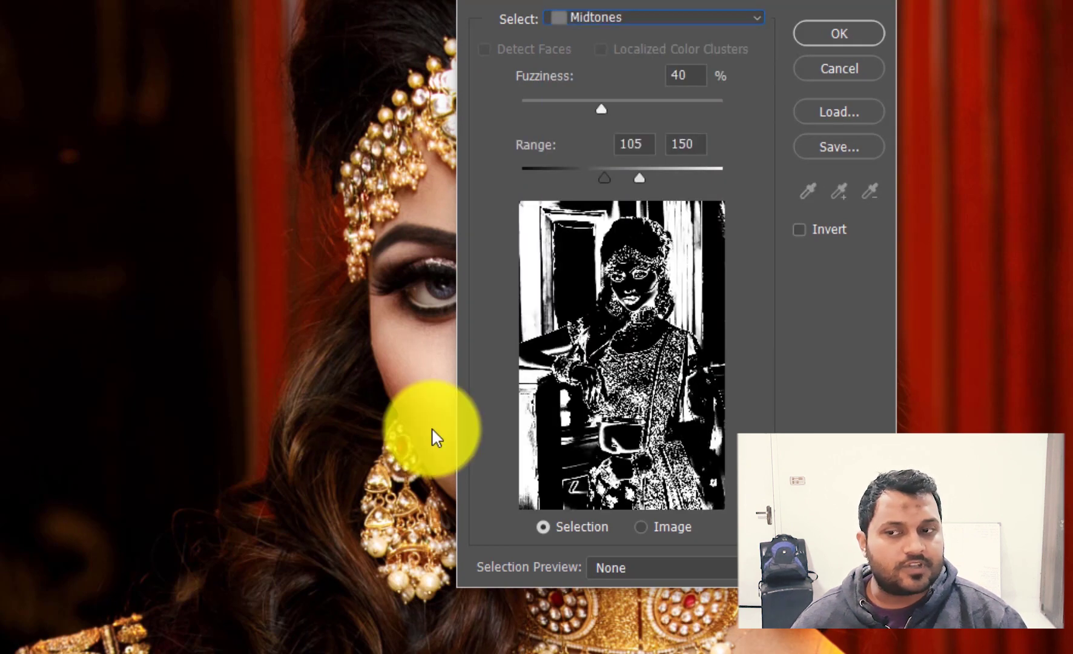
left_click_drag(601, 111, 536, 110)
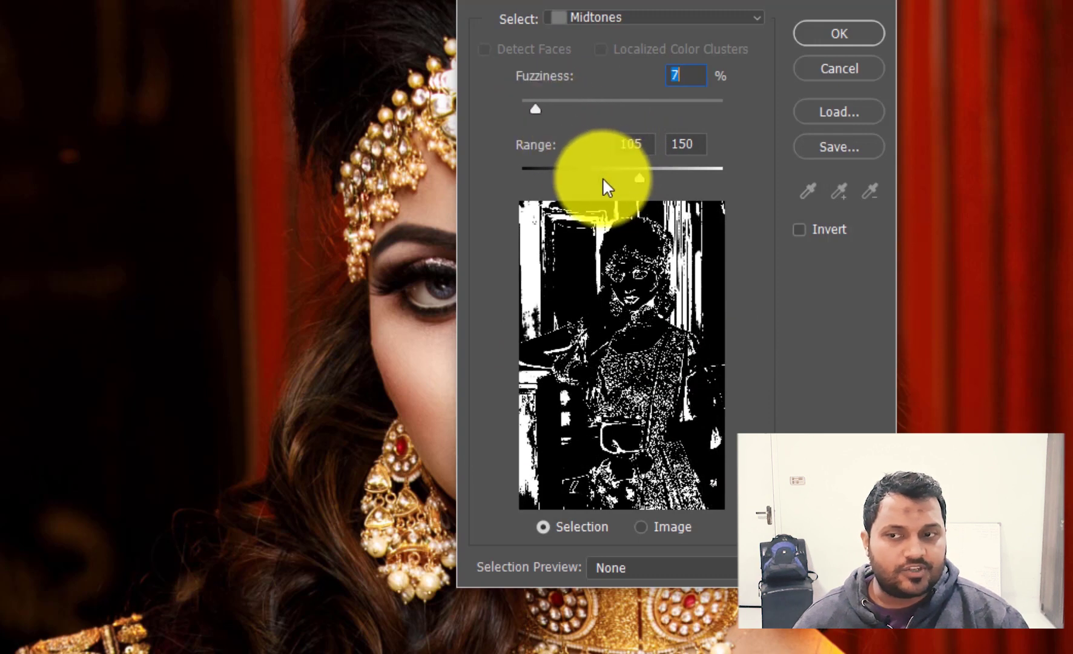
left_click_drag(603, 178, 651, 178)
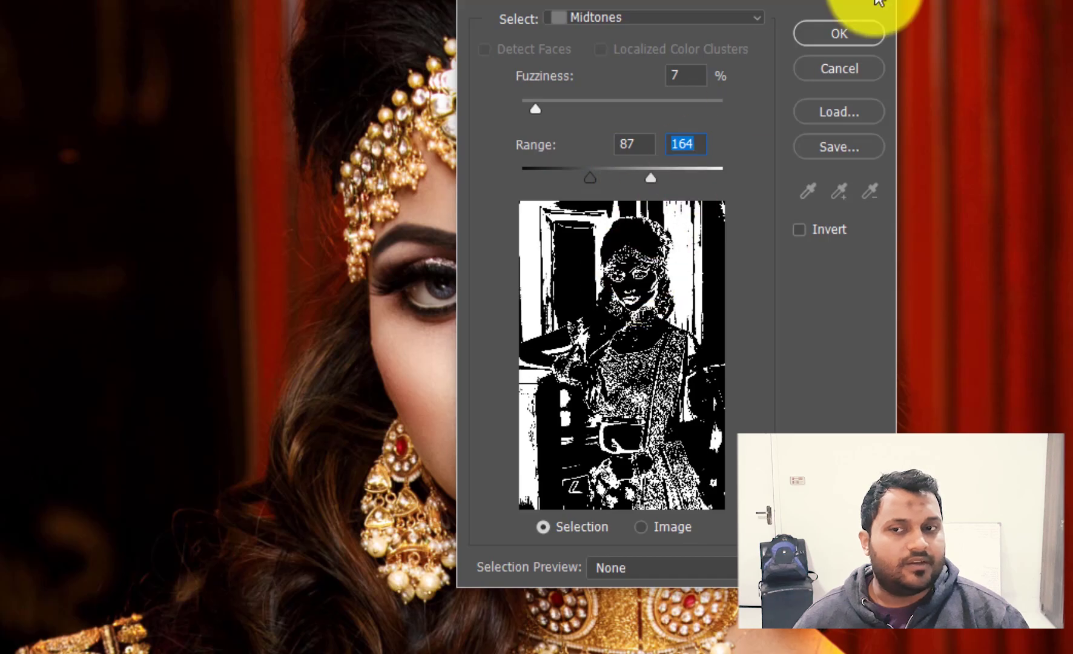
left_click(844, 36)
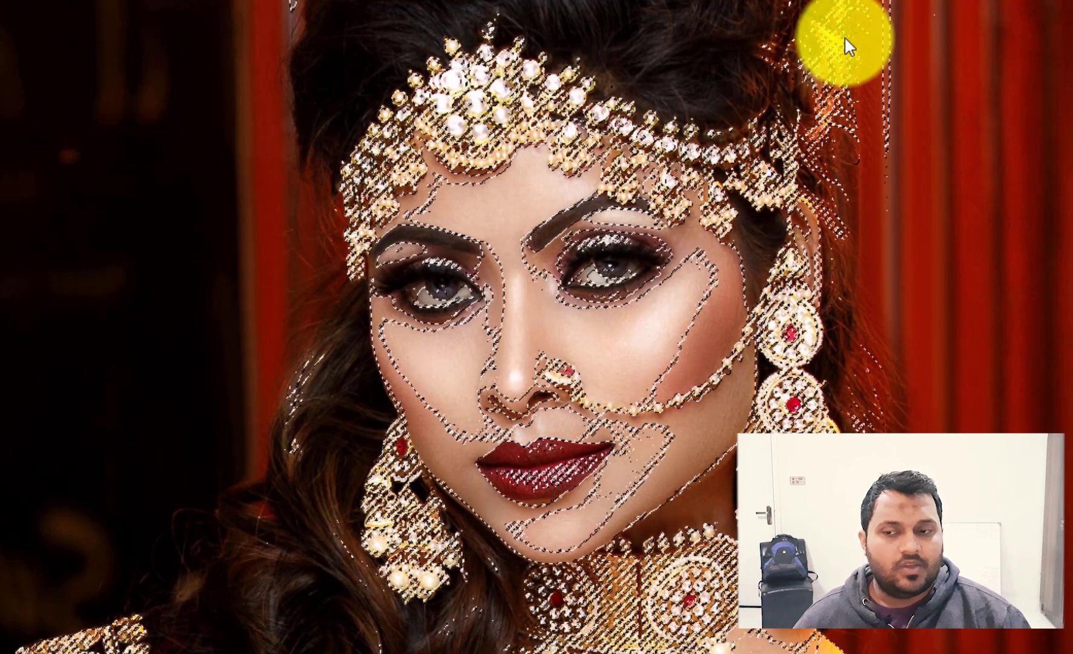
Step: Copy the selected midtones to a new layer and hide the Background to view them alone
key("ctrl+minus")
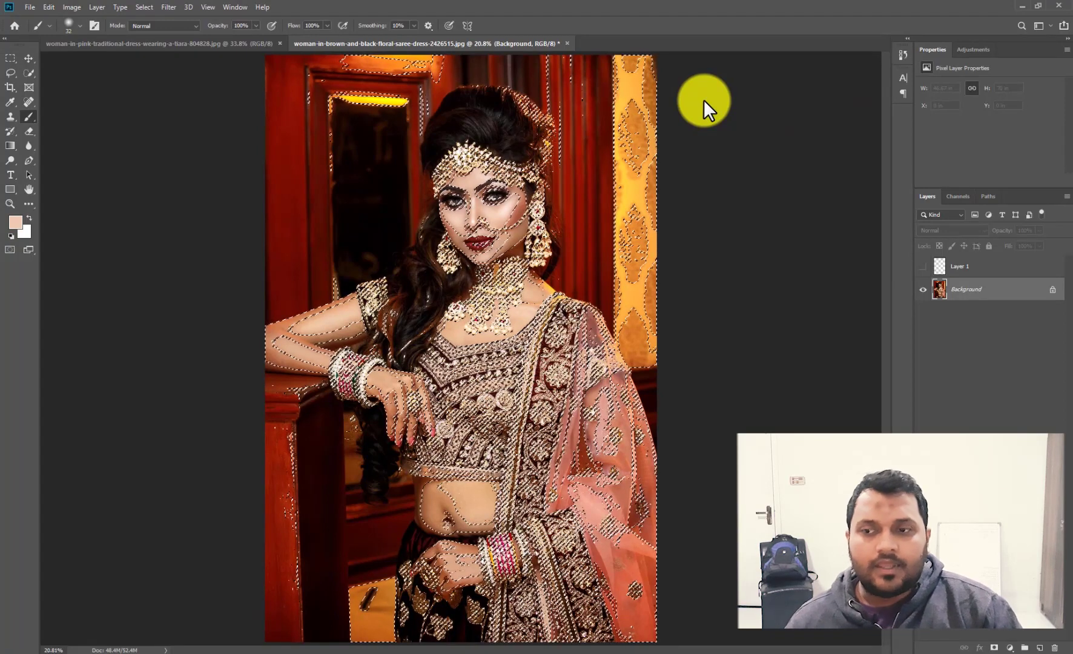
key("ctrl+j")
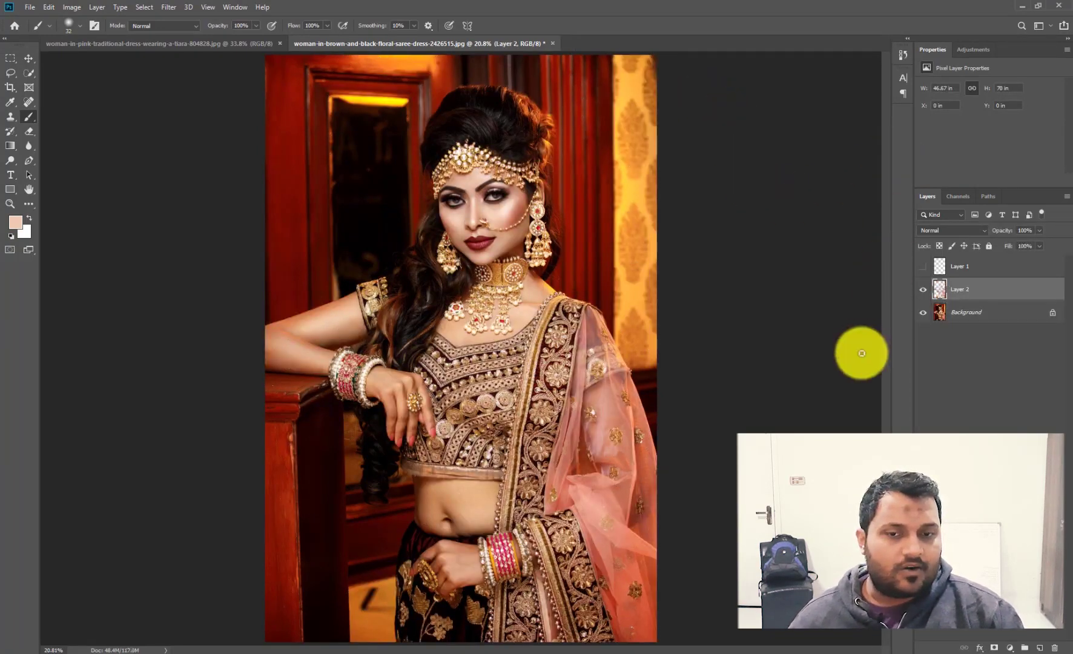
left_click(923, 312)
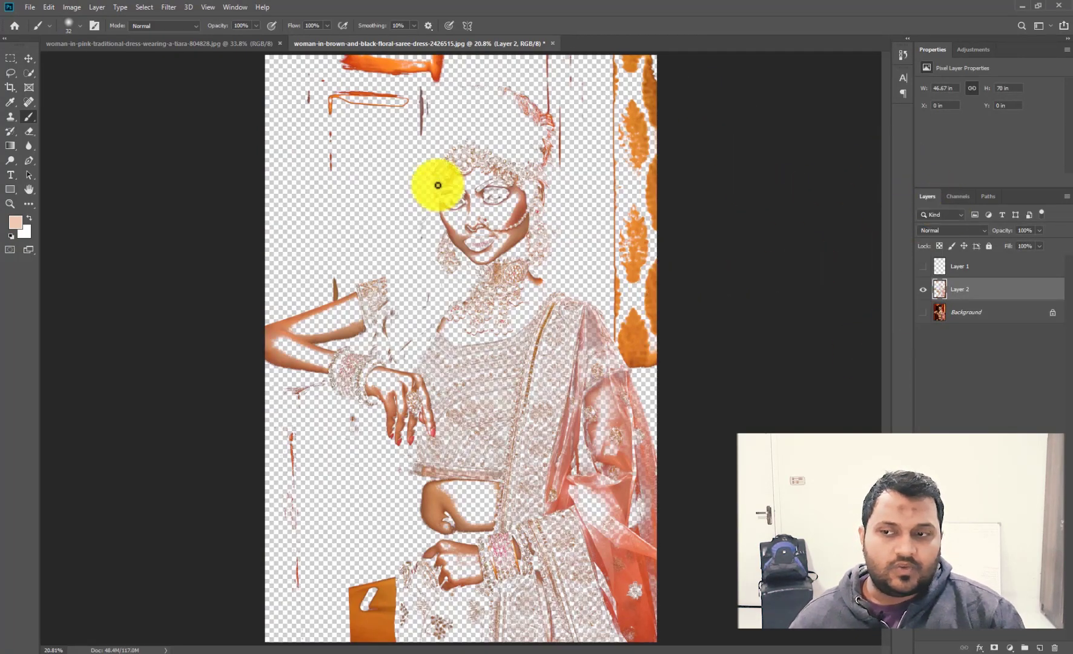
Step: Inspect the isolated midtones on the face and jewellery, delete their layer and show the Background again
left_click_drag(345, 68, 489, 125)
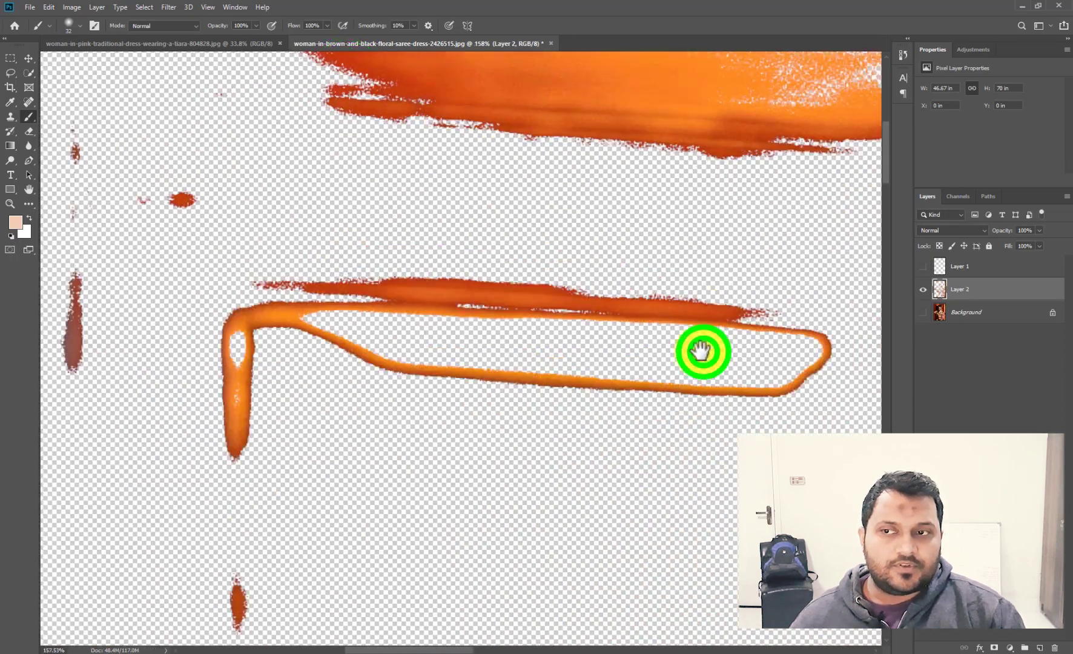
mouse_move(700, 352)
left_mouse_down()
mouse_move(726, 551)
mouse_move(618, 450)
mouse_move(647, 647)
left_mouse_up()
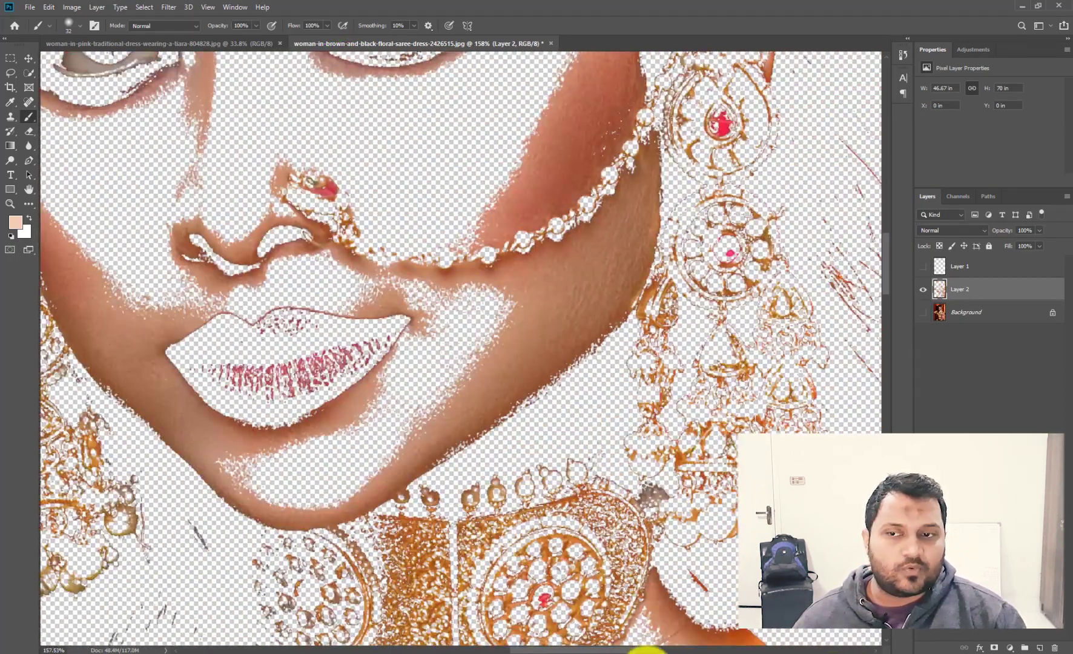
left_click_drag(694, 400, 683, 481)
left_click_drag(558, 443, 555, 309)
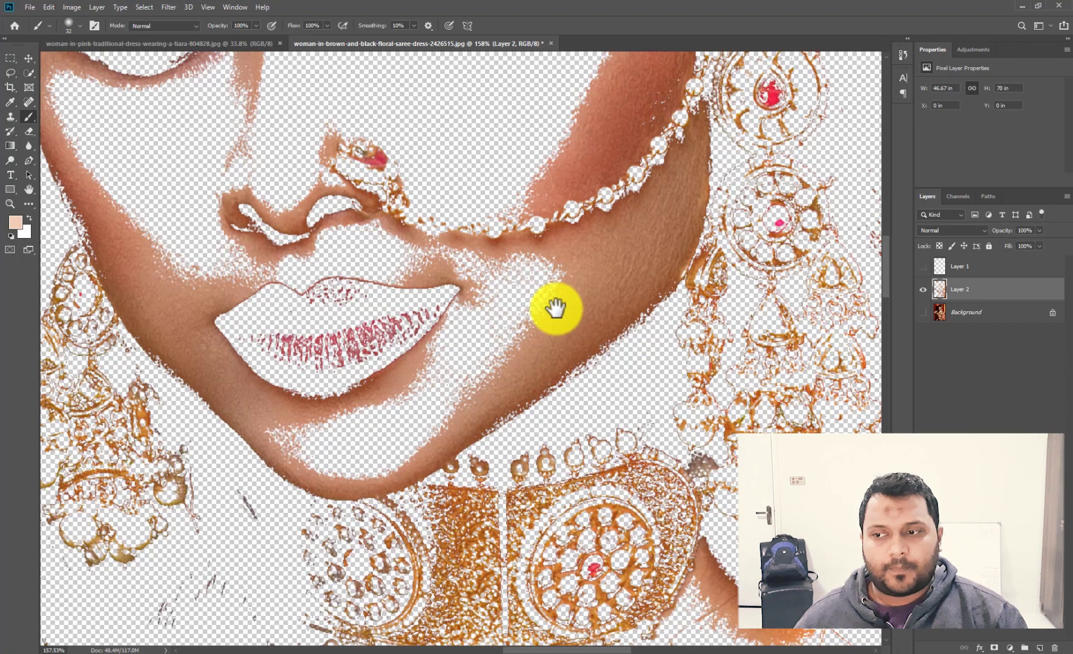
key("ctrl+0")
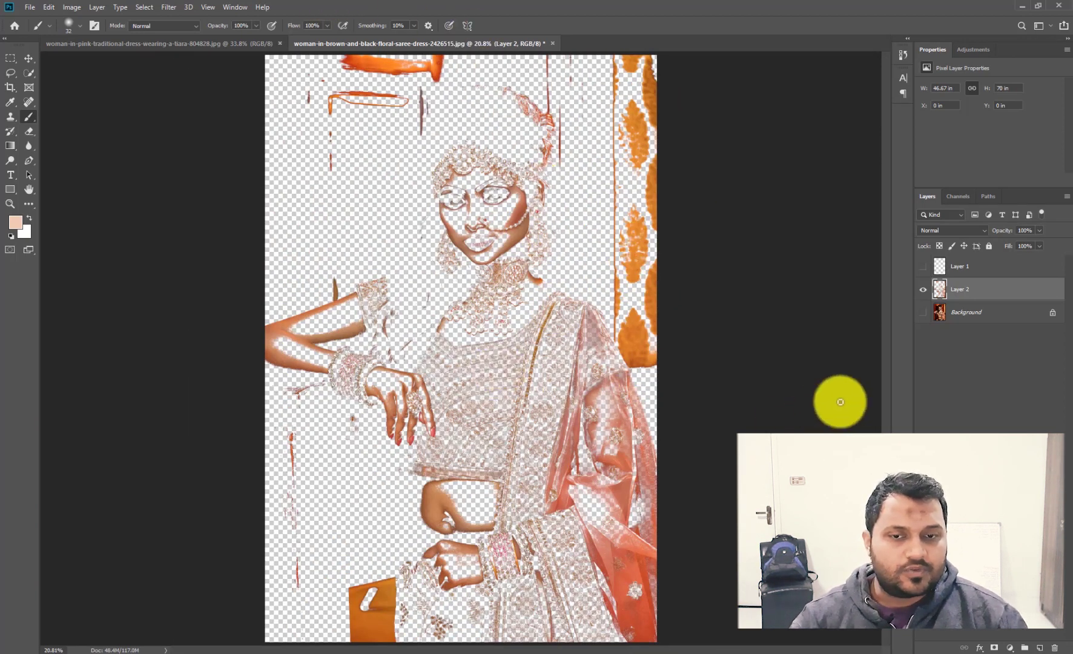
left_click(970, 295)
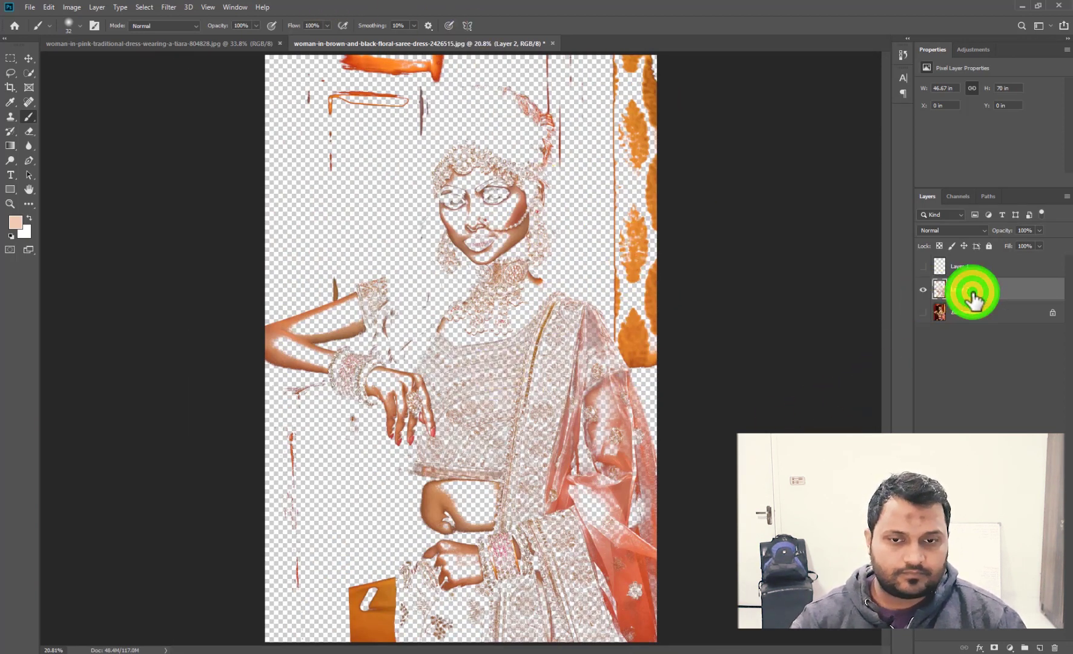
key("Delete")
left_click(923, 291)
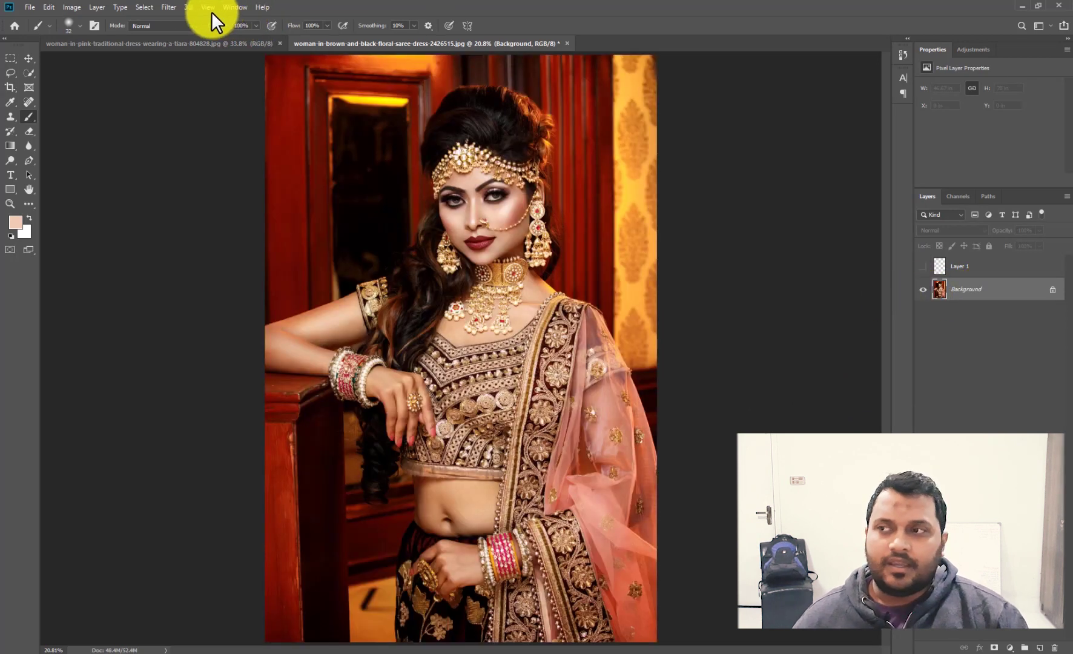
Step: Select the Background's highlights with Color Range, using Fuzziness 20% and a range slightly below 255
left_click(154, 7)
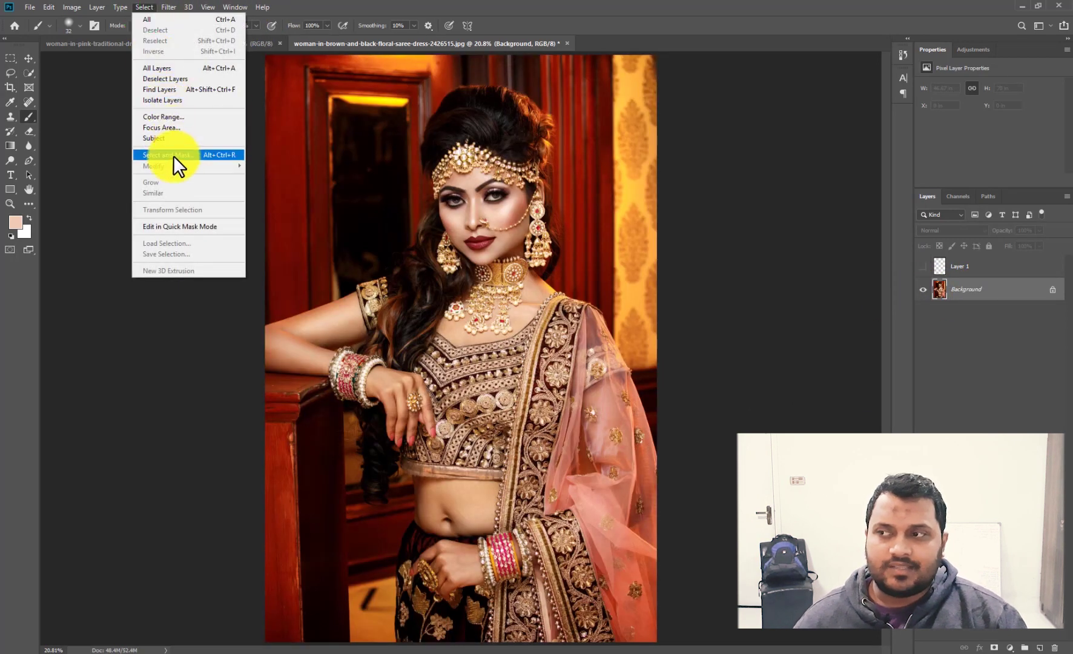
left_click(181, 118)
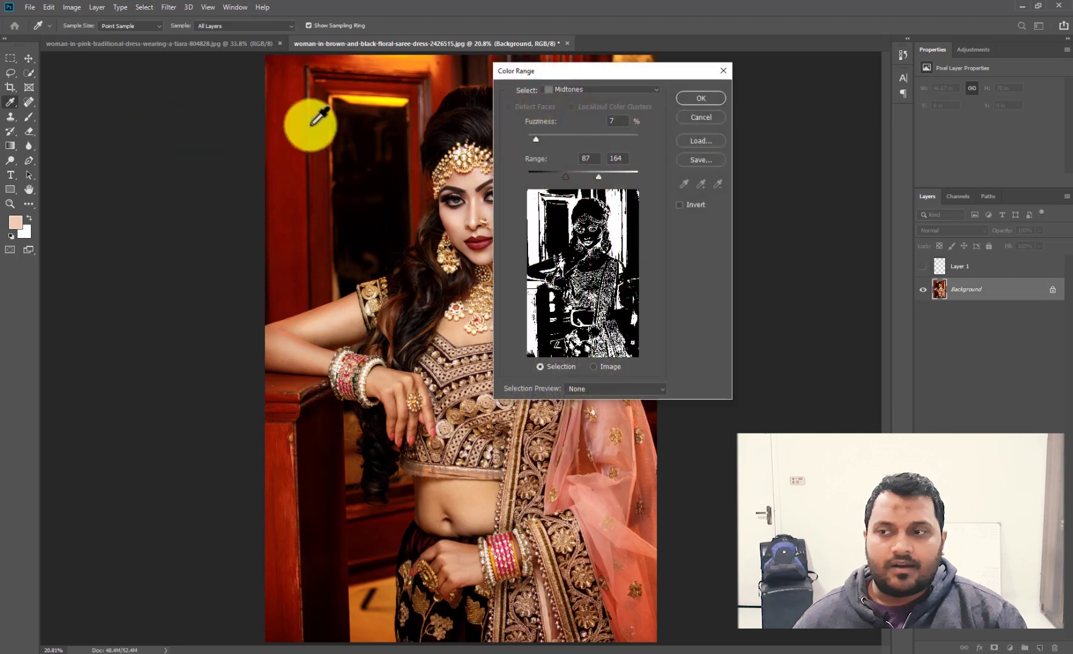
left_click(587, 91)
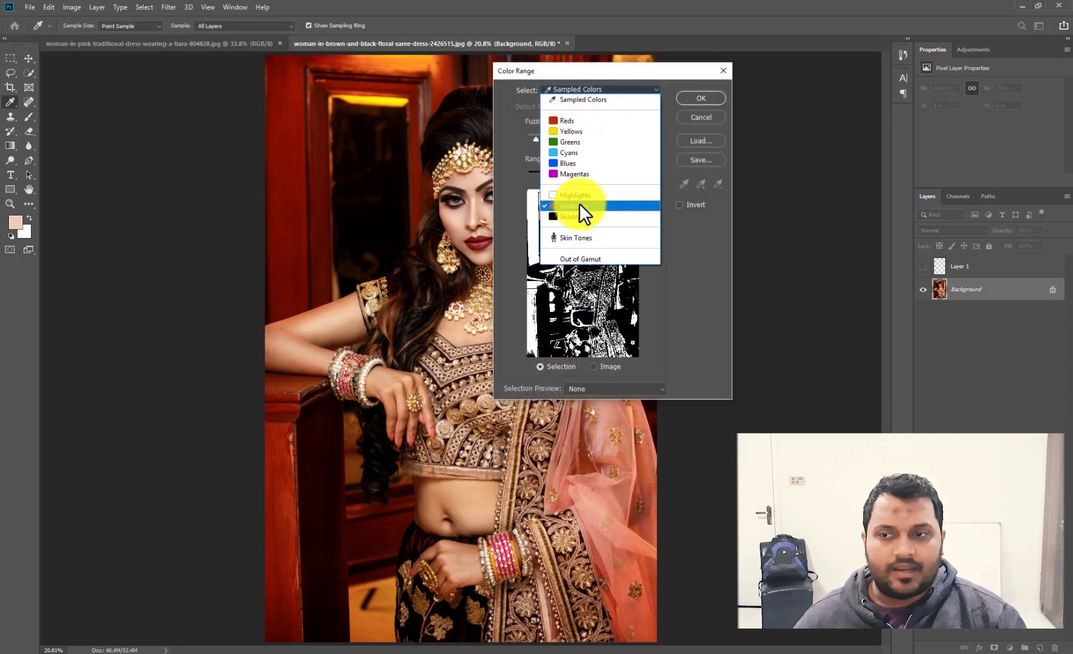
left_click(580, 203)
left_click_drag(609, 175, 650, 175)
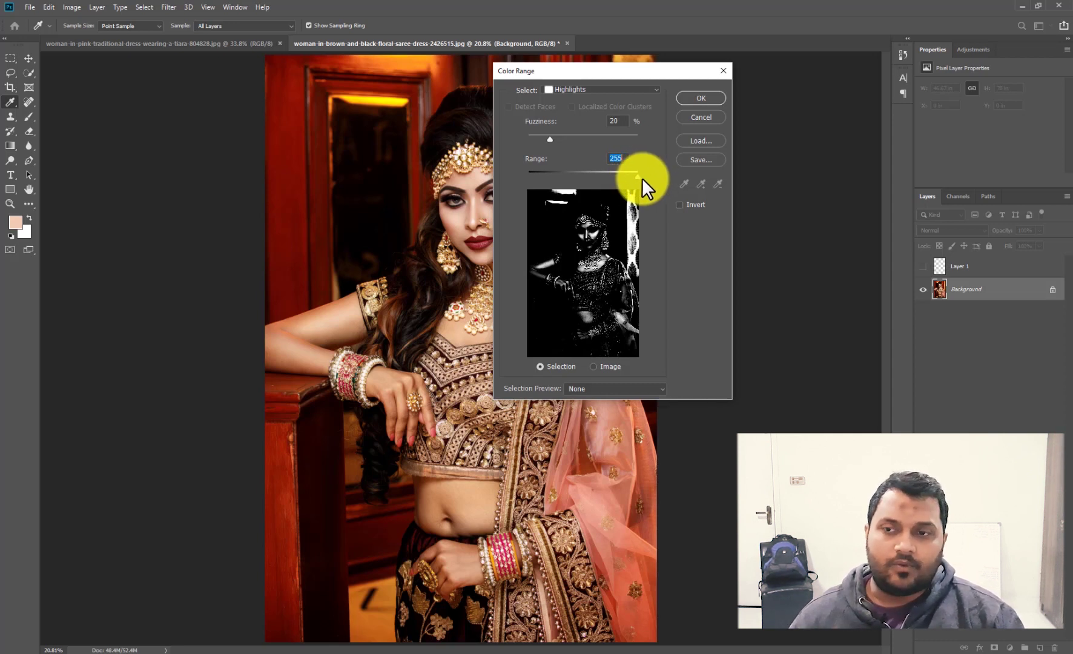
mouse_move(641, 177)
left_mouse_down()
mouse_move(580, 182)
mouse_move(631, 179)
left_mouse_up()
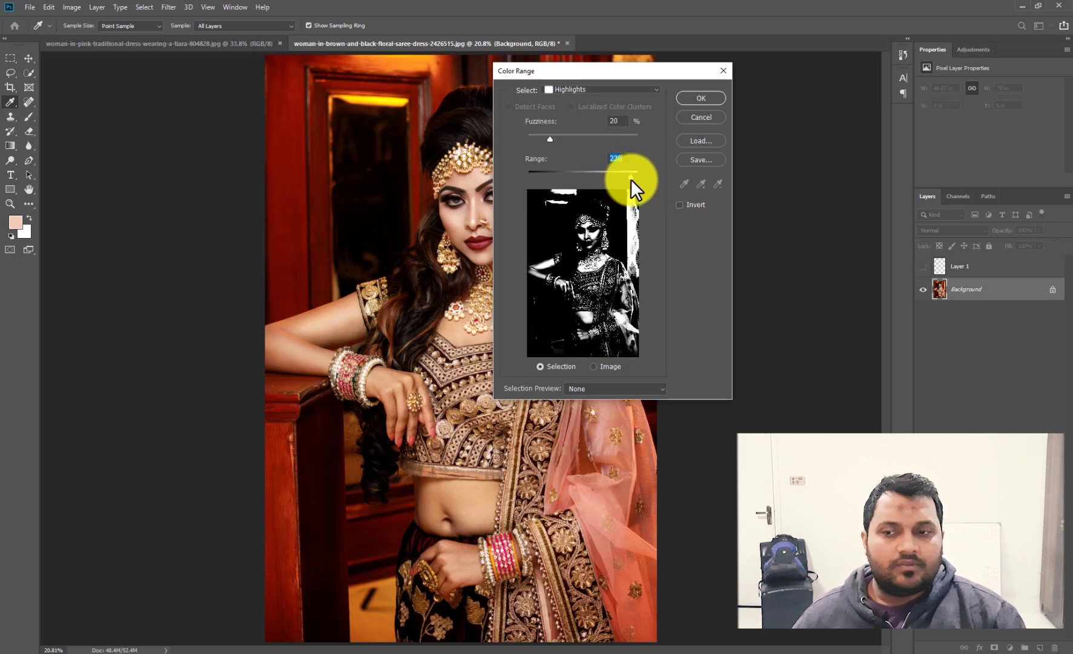
left_click(709, 100)
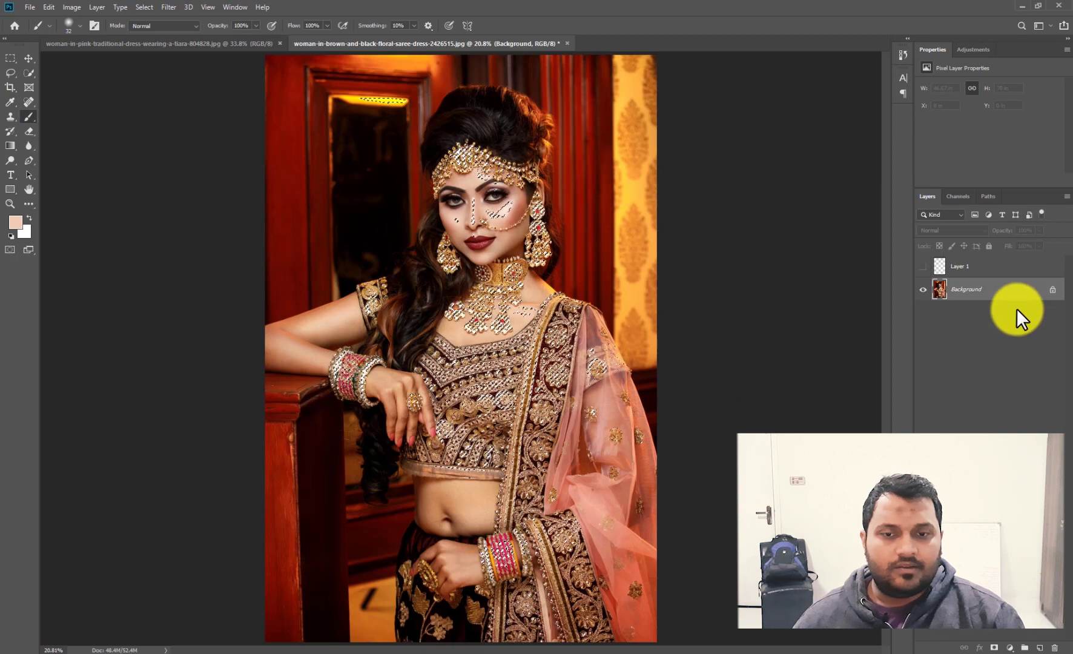
Step: Copy the selected highlights to a new layer and hide the Background to view them alone on the cheek
key("ctrl+j")
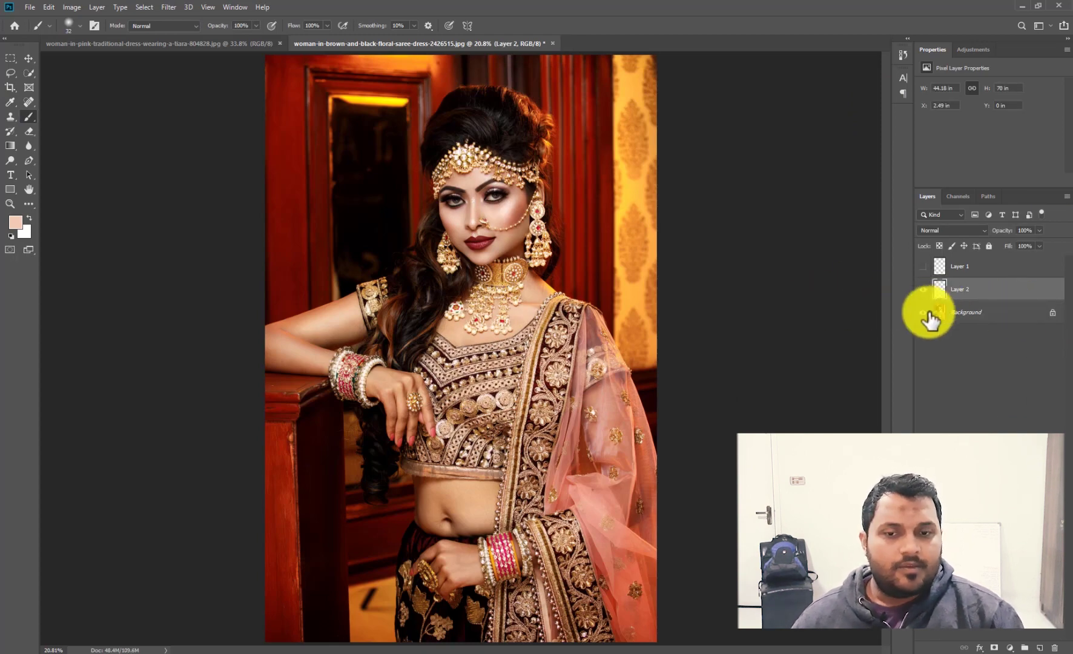
left_click(923, 312)
mouse_move(443, 202)
left_mouse_down()
mouse_move(529, 230)
mouse_move(536, 180)
mouse_move(557, 236)
mouse_move(518, 283)
mouse_move(623, 266)
mouse_move(517, 203)
left_mouse_up()
left_click_drag(737, 327, 563, 194)
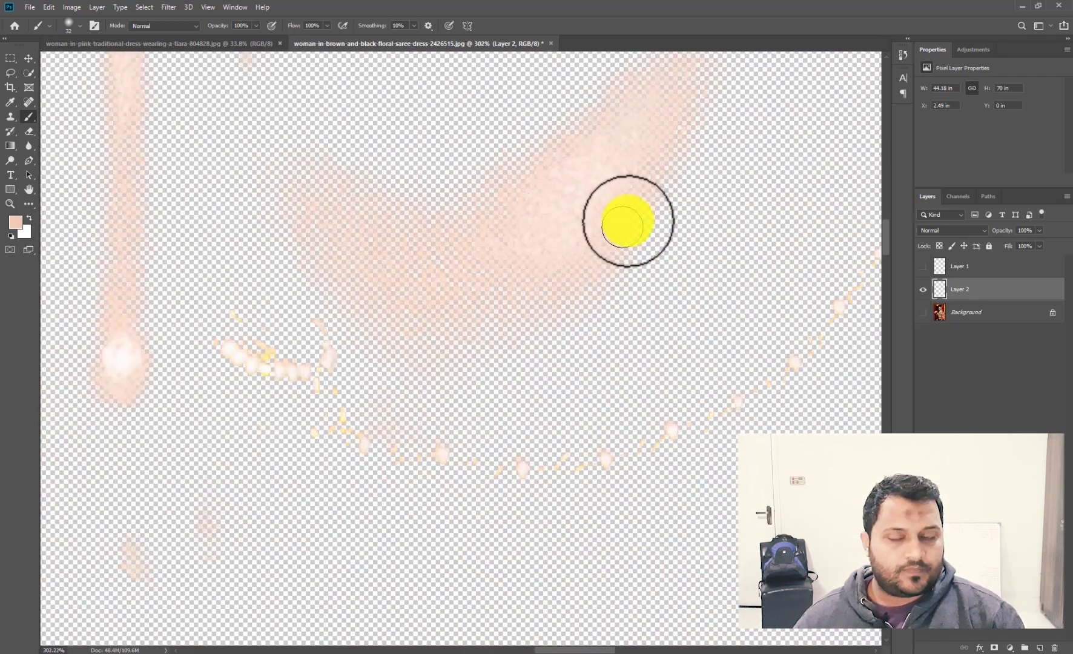
Step: Rename Layer 1 as light and paint a pale pink stroke, sampled from the cheek highlight, directly below its peach stroke
left_click(583, 210, "alt")
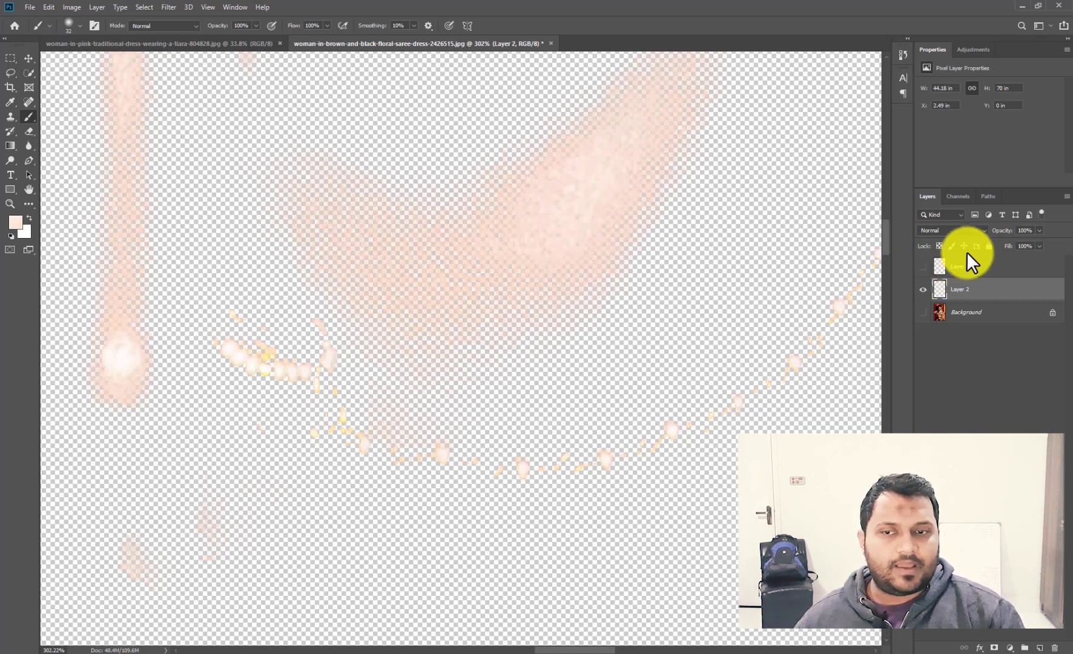
double_click(960, 266)
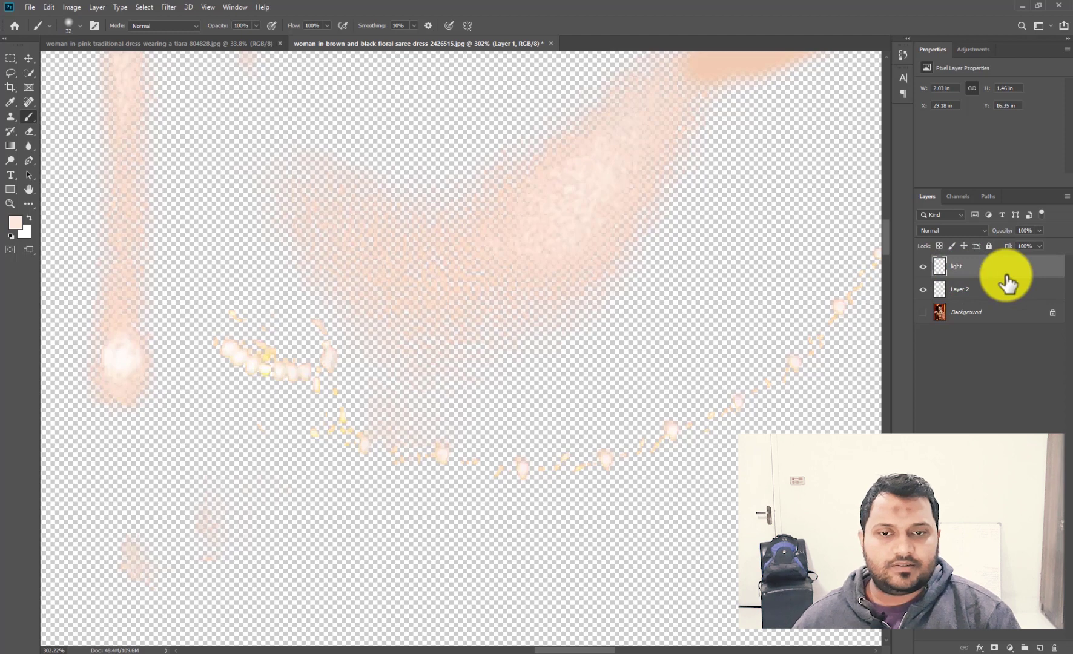
left_click_drag(775, 172, 716, 318)
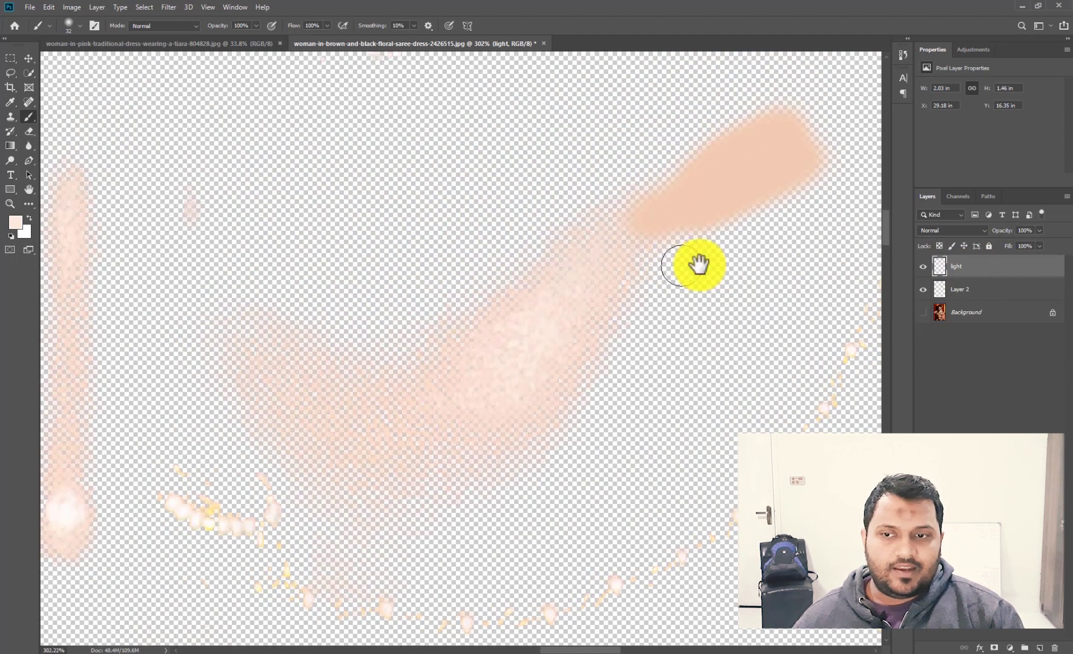
left_click_drag(697, 263, 659, 229)
left_click_drag(597, 266, 775, 210)
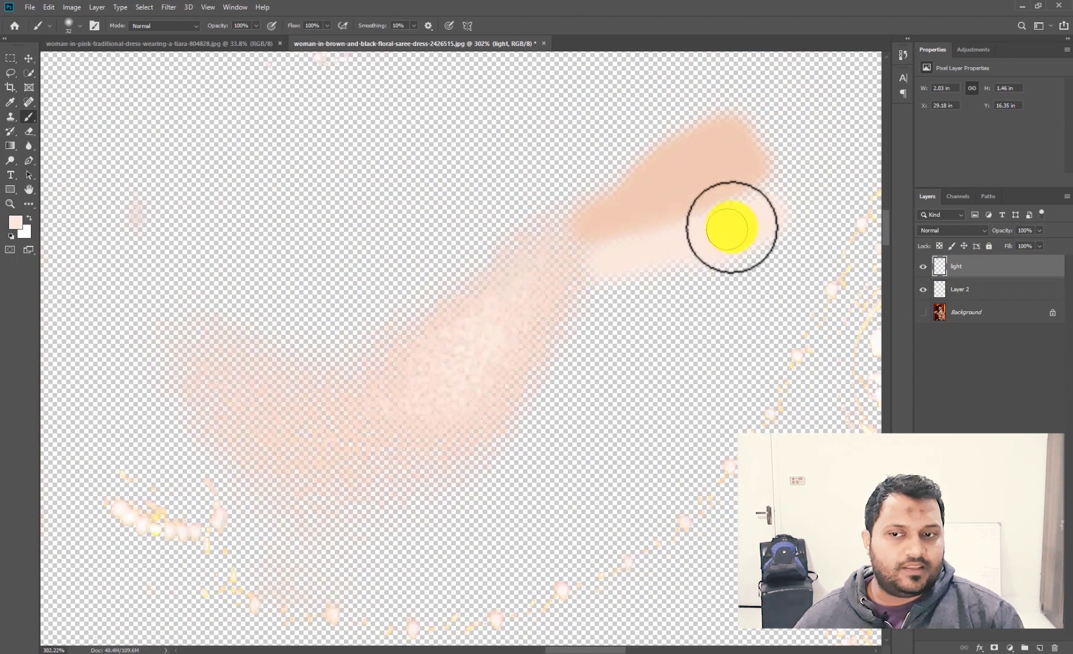
mouse_move(645, 267)
left_mouse_down()
mouse_move(762, 204)
mouse_move(695, 242)
left_mouse_up()
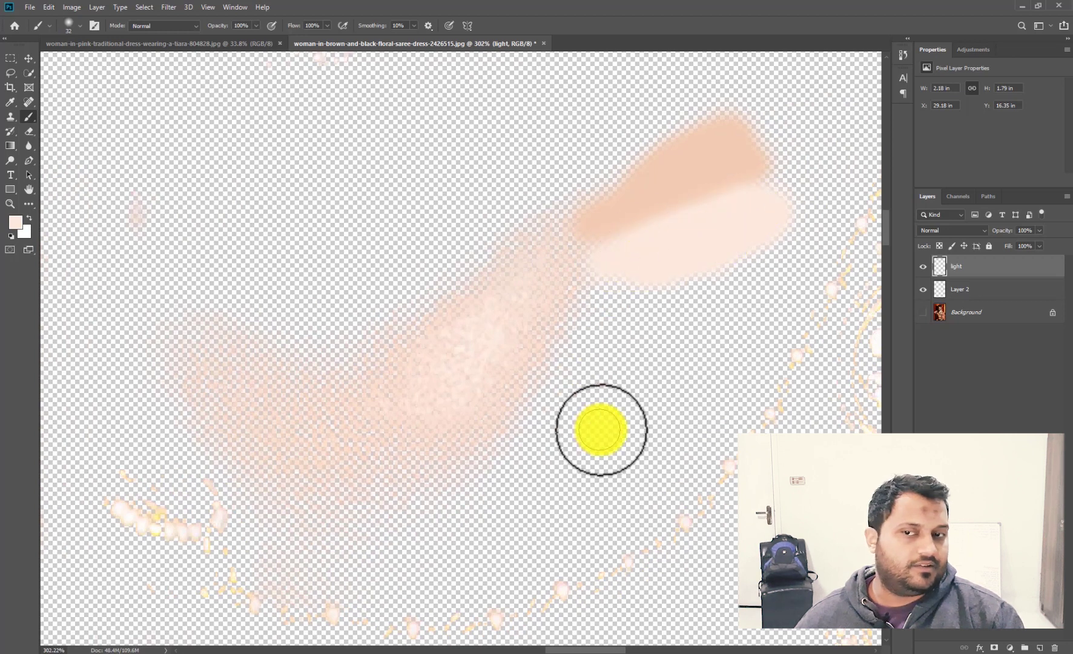
left_click(920, 267)
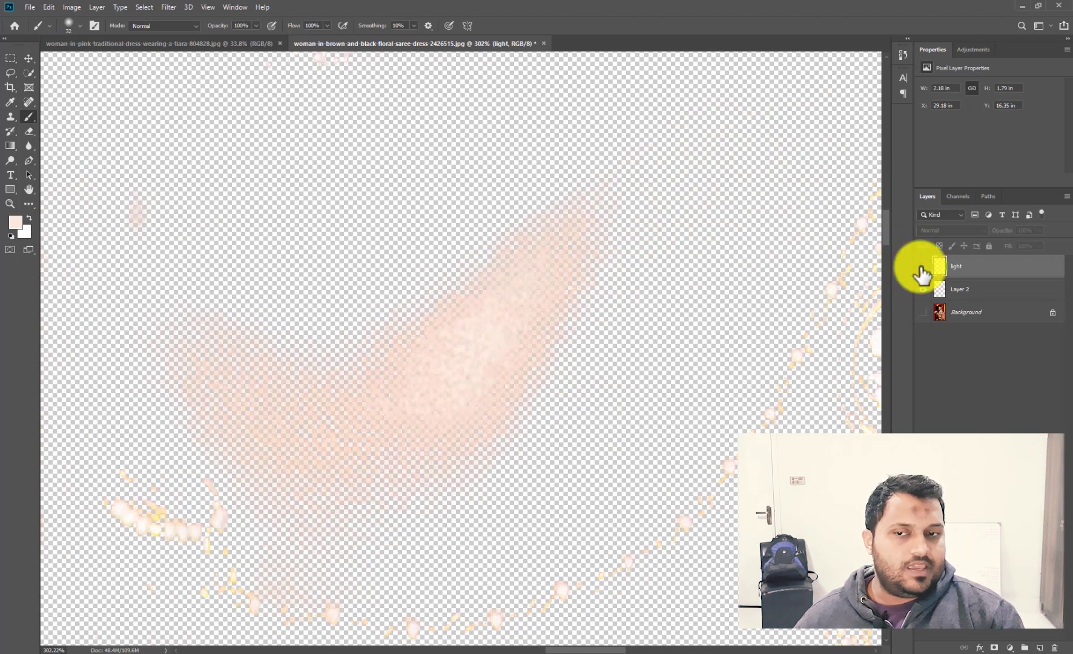
left_click(920, 267)
Step: Show the Background again and delete the highlights layer
scroll(526, 354, "down", 8)
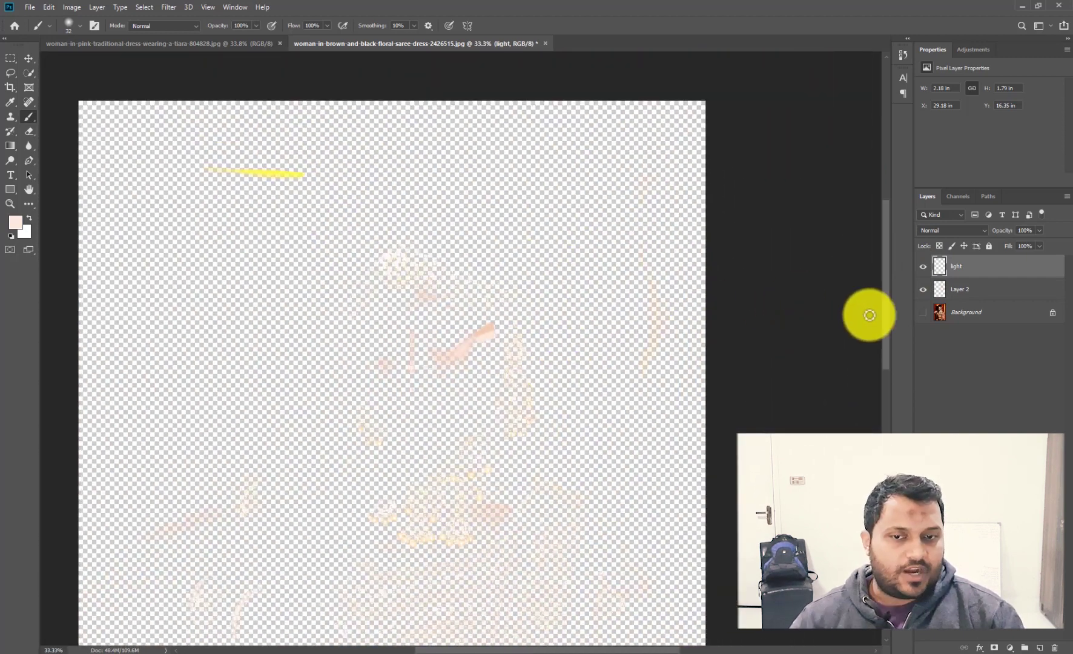
left_click(922, 312)
left_click(987, 294)
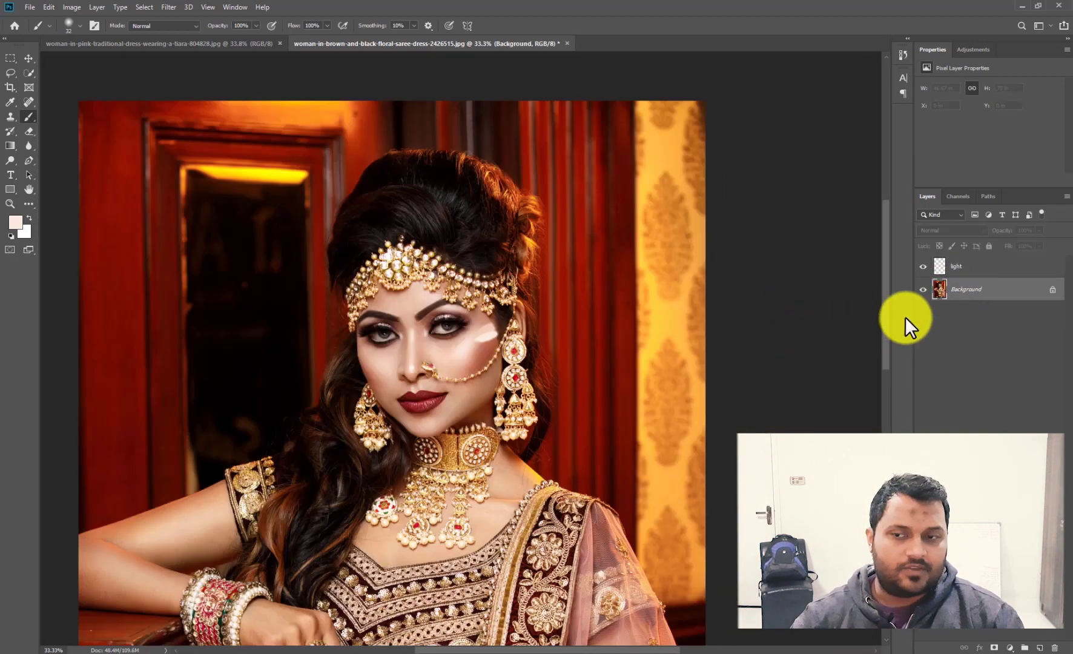
Step: Select the Background's shadows with Color Range, using Fuzziness 20% and a range of 0
left_click(145, 6)
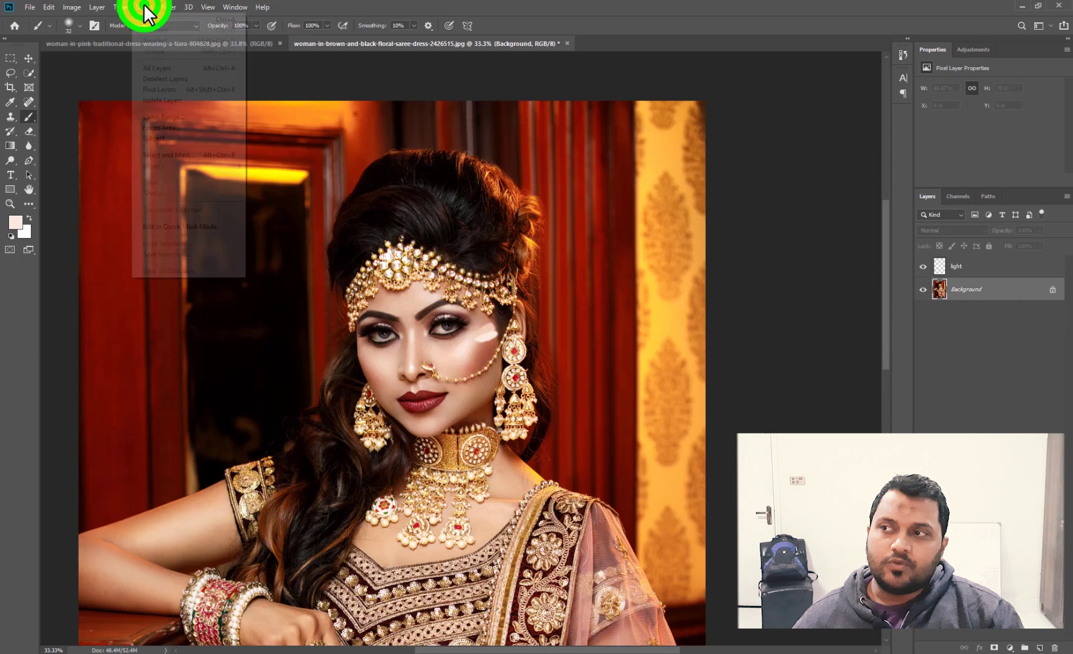
left_click(170, 116)
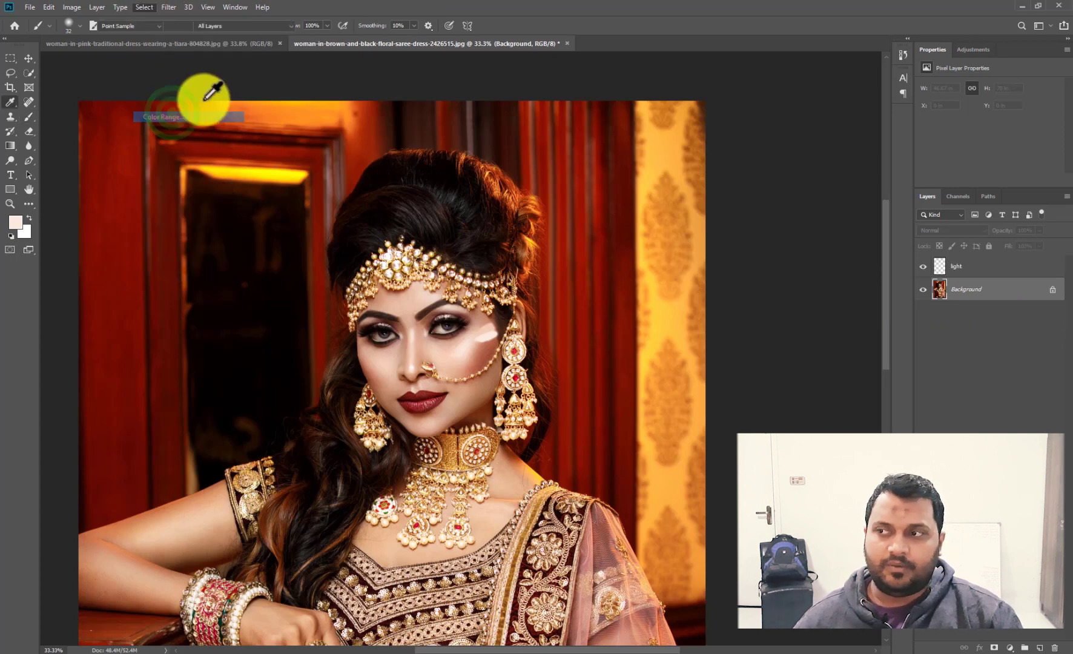
left_click(595, 91)
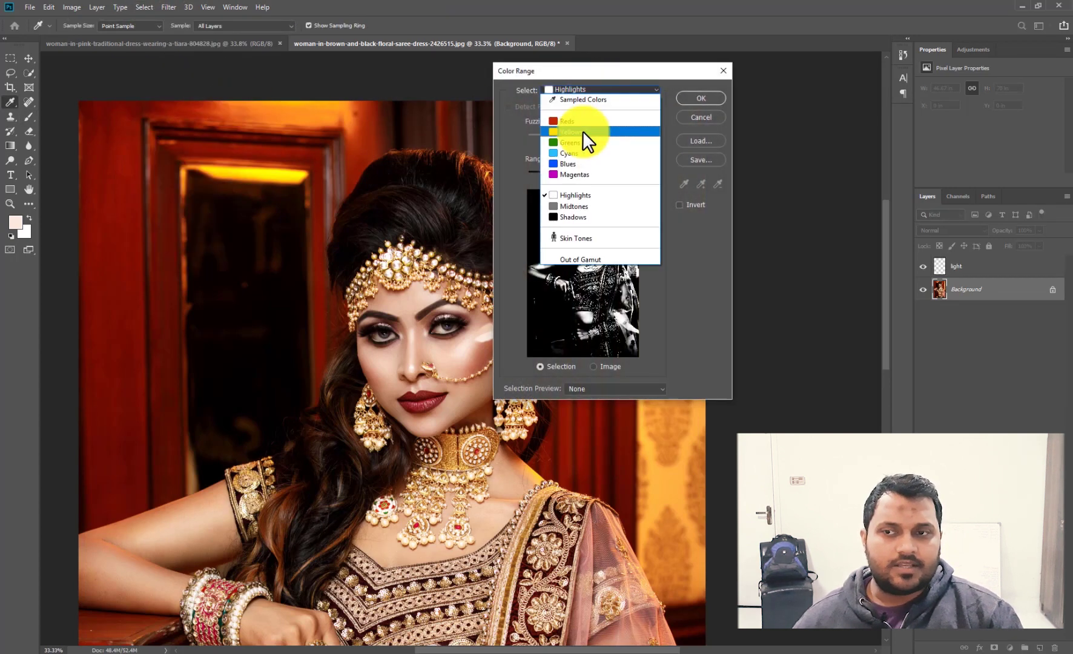
left_click(573, 216)
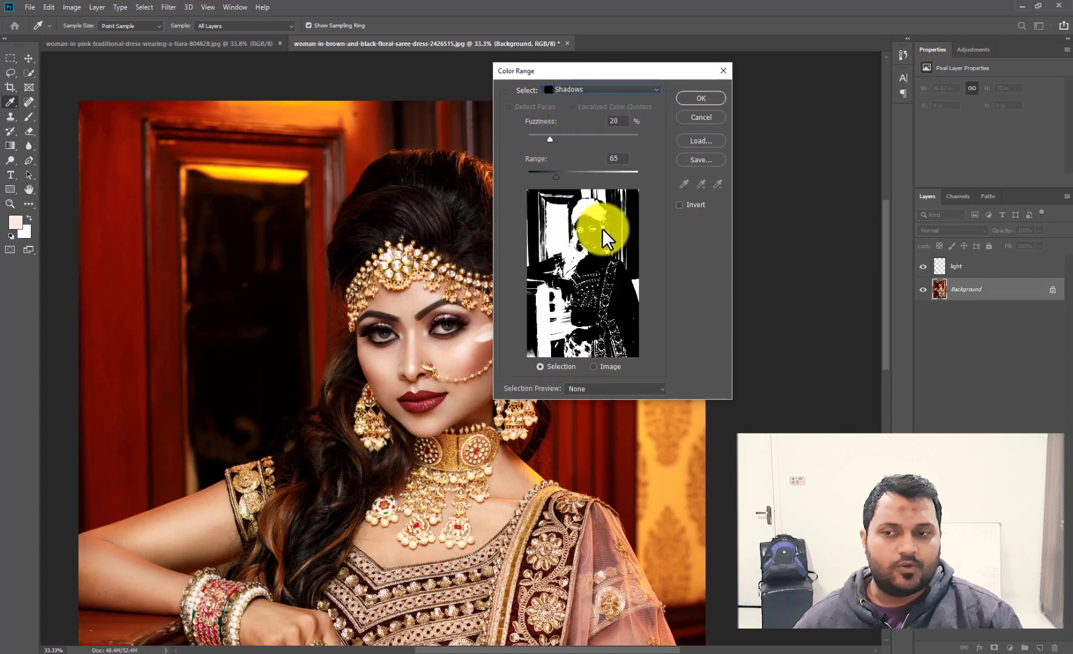
left_click_drag(558, 185, 521, 187)
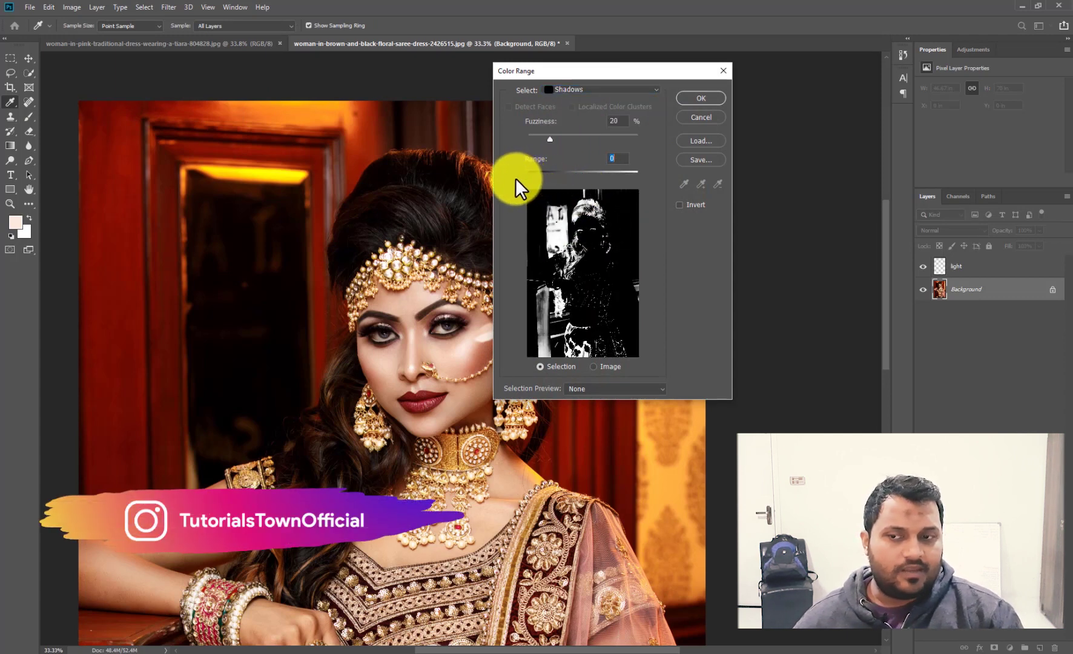
left_click(696, 99)
key("b")
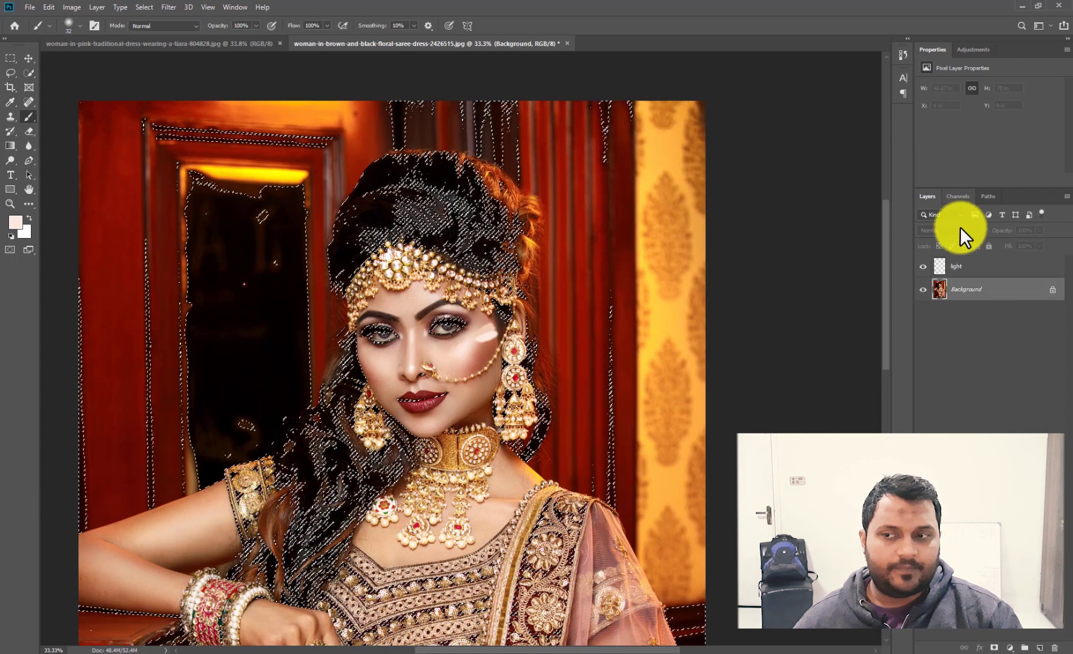
Step: Copy the selected shadows to a new layer and hide the Background to view them without the photo
key("ctrl+j")
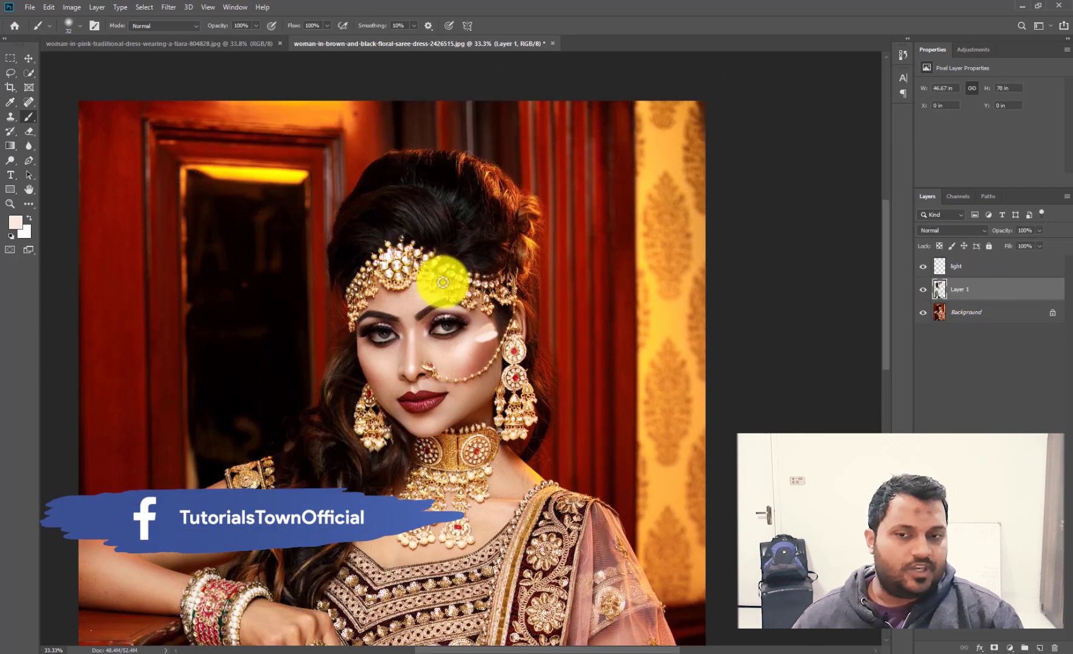
left_click(923, 312)
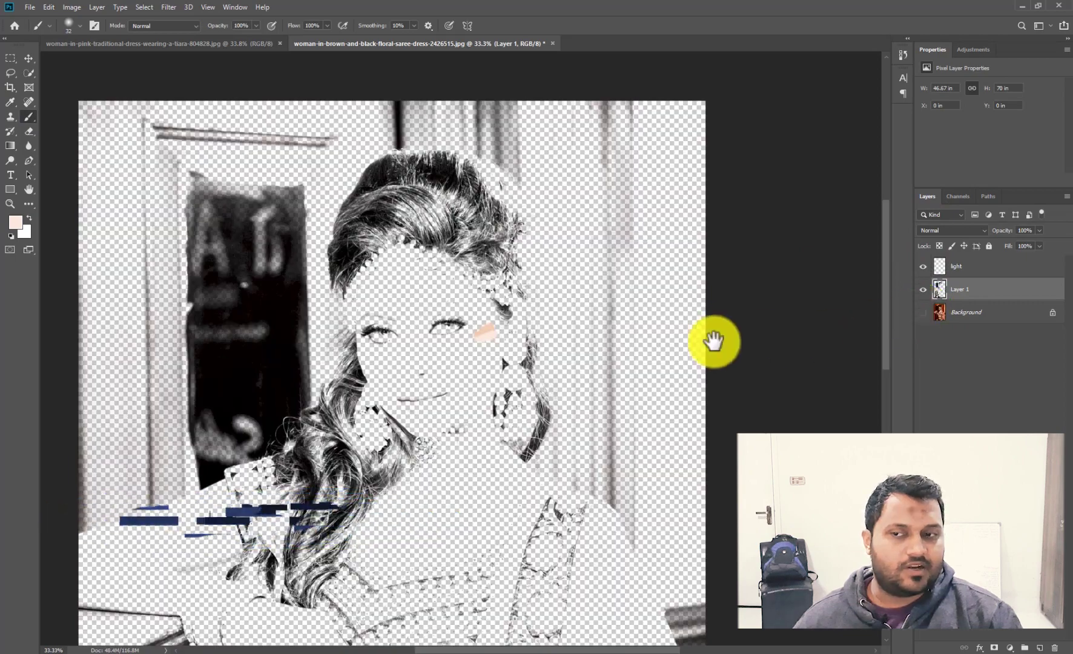
scroll(499, 148, "up", 3)
left_click_drag(498, 149, 669, 485)
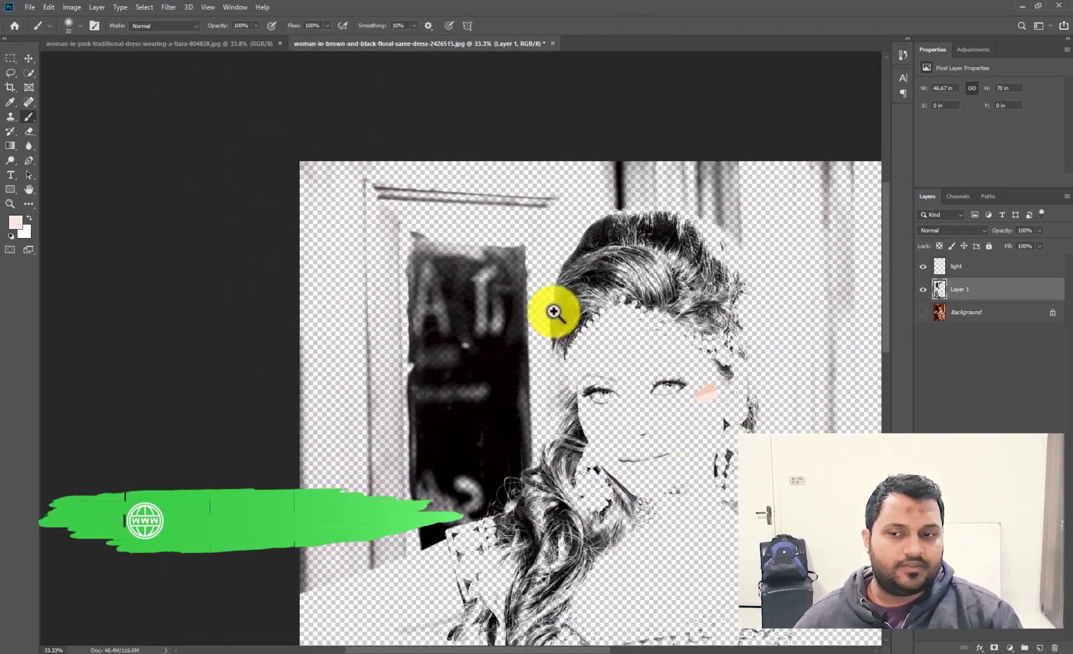
Step: Sample black from the darkest part of the hair and paint a black stroke on the light layer, directly above the peach stroke
left_click_drag(555, 311, 663, 180)
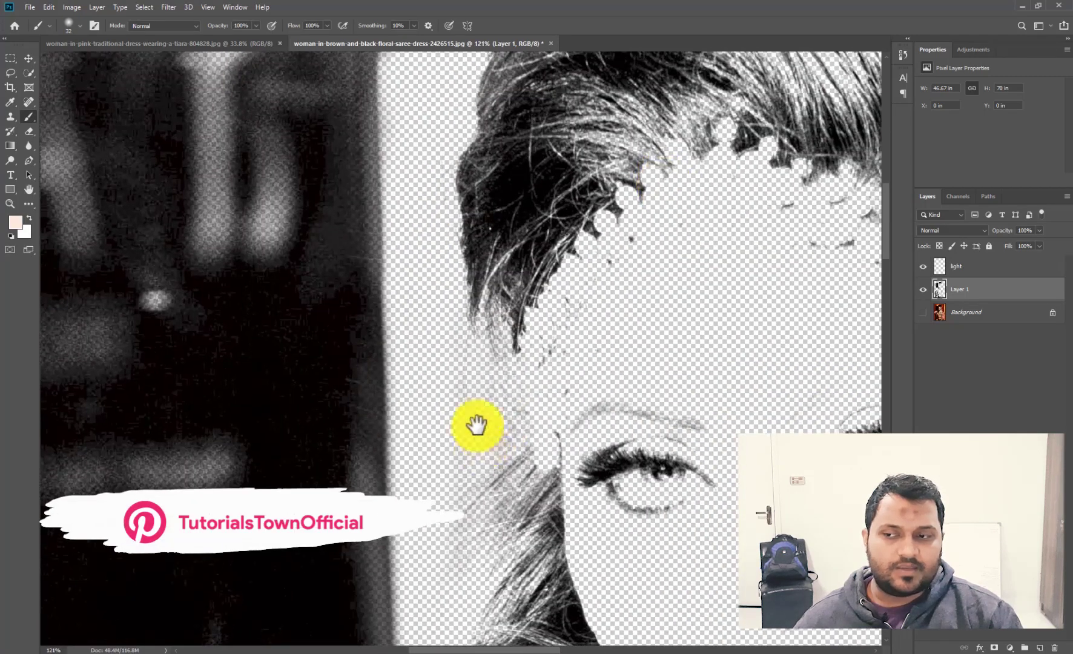
left_click_drag(474, 427, 455, 258)
mouse_move(492, 375)
left_mouse_down()
mouse_move(683, 563)
mouse_move(479, 149)
left_mouse_up()
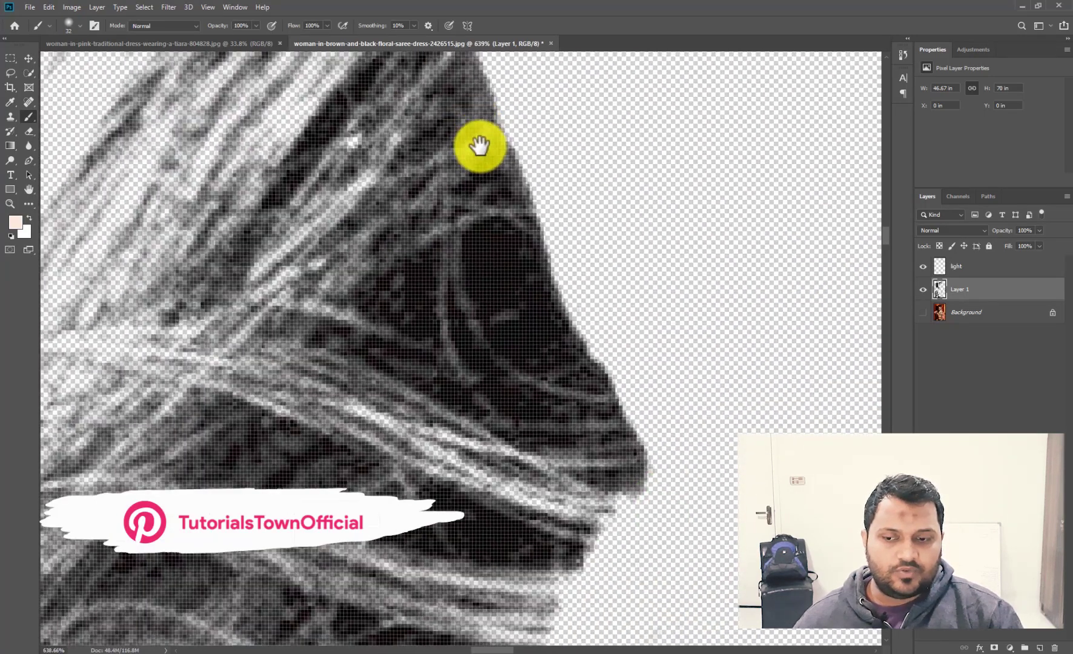
left_click_drag(586, 223, 318, 225)
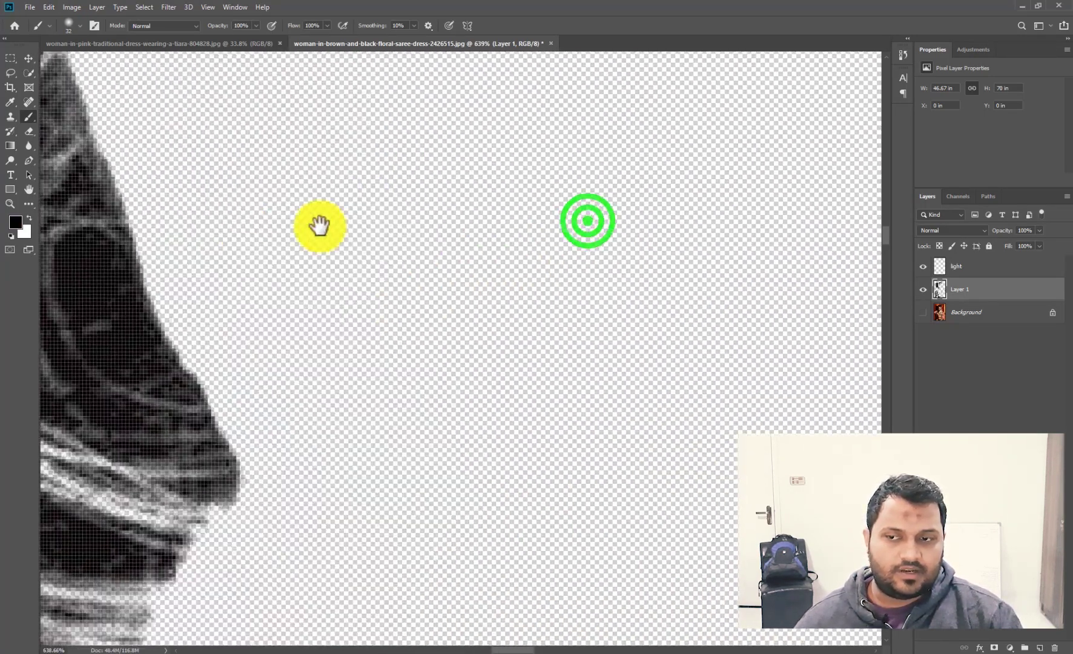
left_click_drag(546, 186, 436, 273)
mouse_move(510, 251)
left_mouse_down()
mouse_move(433, 329)
mouse_move(518, 416)
left_mouse_up()
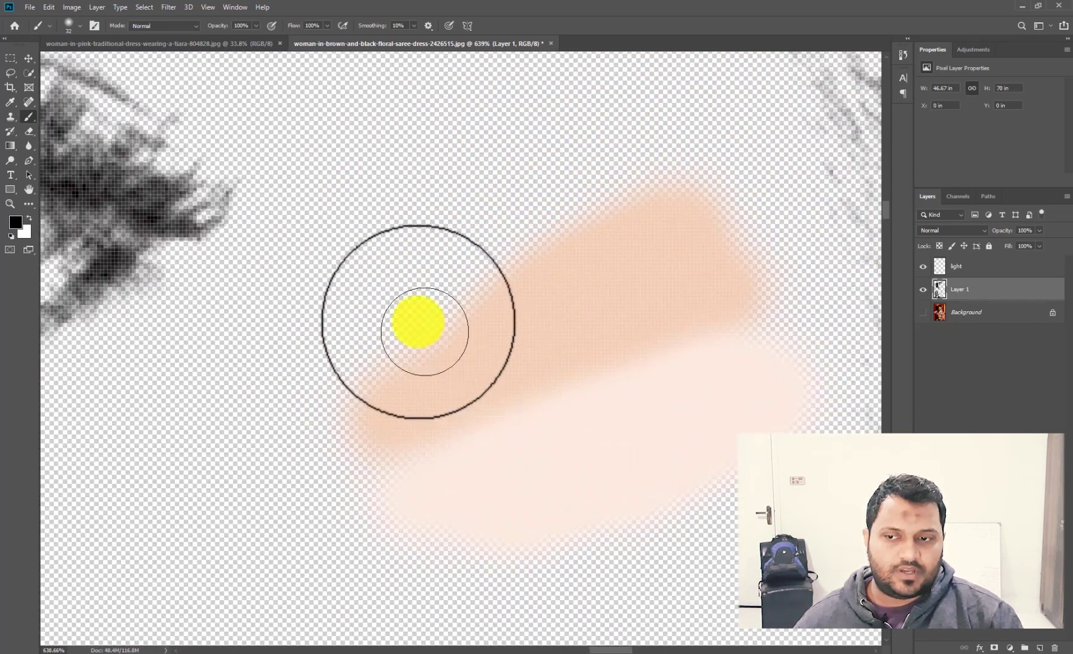
mouse_move(376, 330)
left_mouse_down()
mouse_move(465, 250)
mouse_move(614, 164)
mouse_move(366, 303)
mouse_move(560, 189)
mouse_move(613, 175)
mouse_move(479, 252)
mouse_move(347, 301)
mouse_move(473, 262)
mouse_move(517, 226)
mouse_move(631, 172)
mouse_move(602, 177)
mouse_move(384, 302)
mouse_move(500, 259)
mouse_move(509, 230)
mouse_move(414, 264)
mouse_move(520, 242)
mouse_move(406, 290)
mouse_move(463, 258)
mouse_move(457, 247)
mouse_move(602, 270)
mouse_move(571, 302)
mouse_move(662, 275)
left_mouse_up()
key("ctrl+z")
left_click(975, 267)
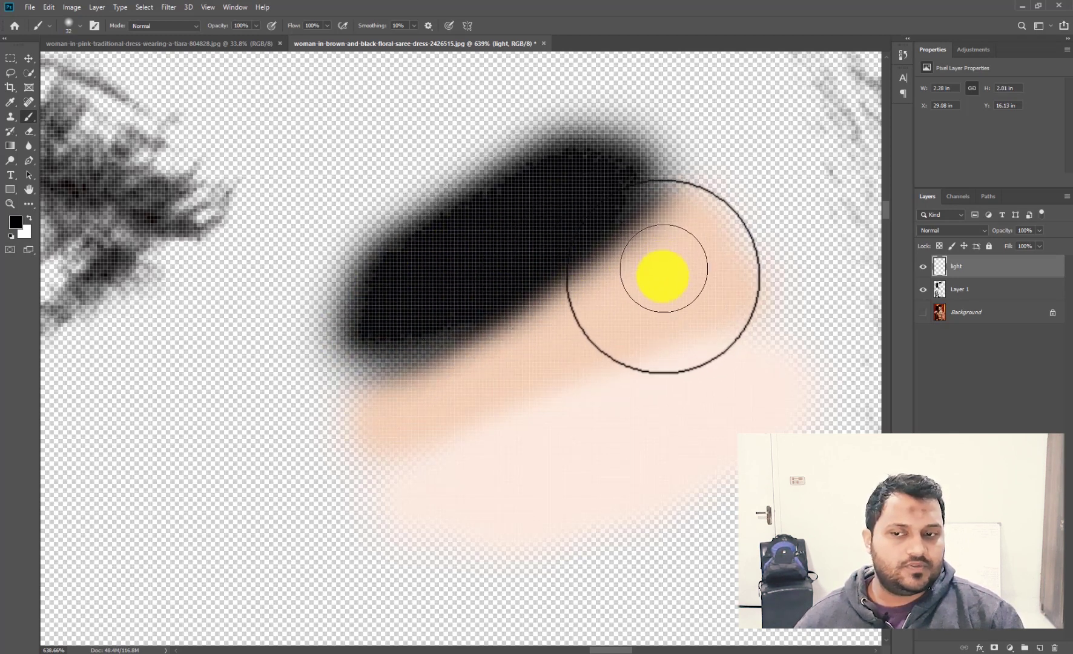
Step: Show the Background again, delete the shadows layer, and fit the whole photo in view
left_click(922, 313)
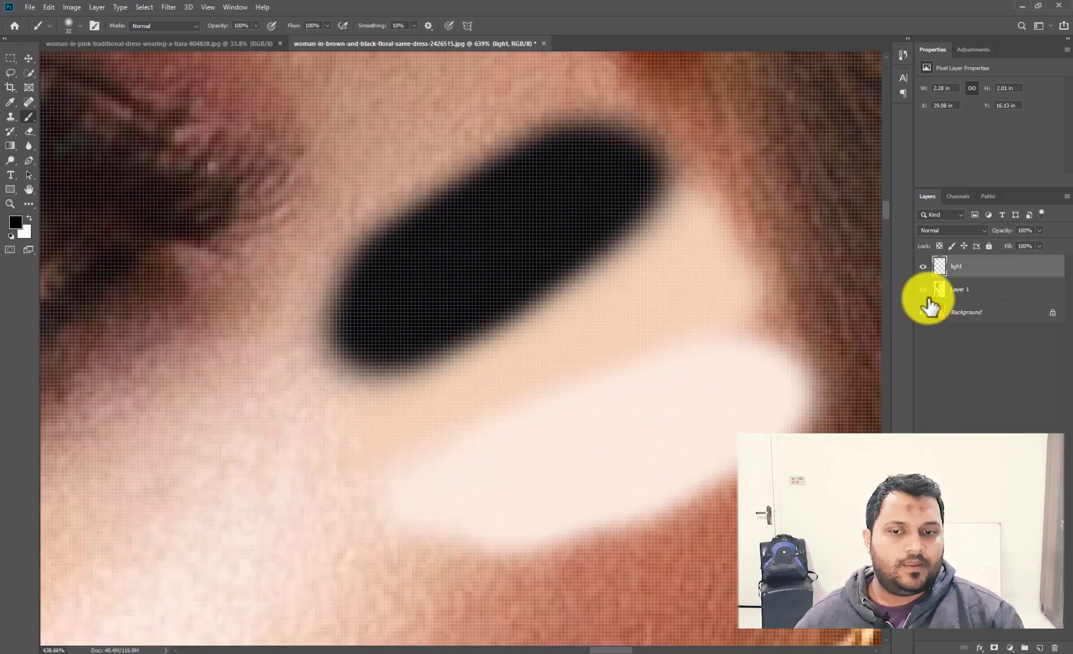
left_click(969, 289)
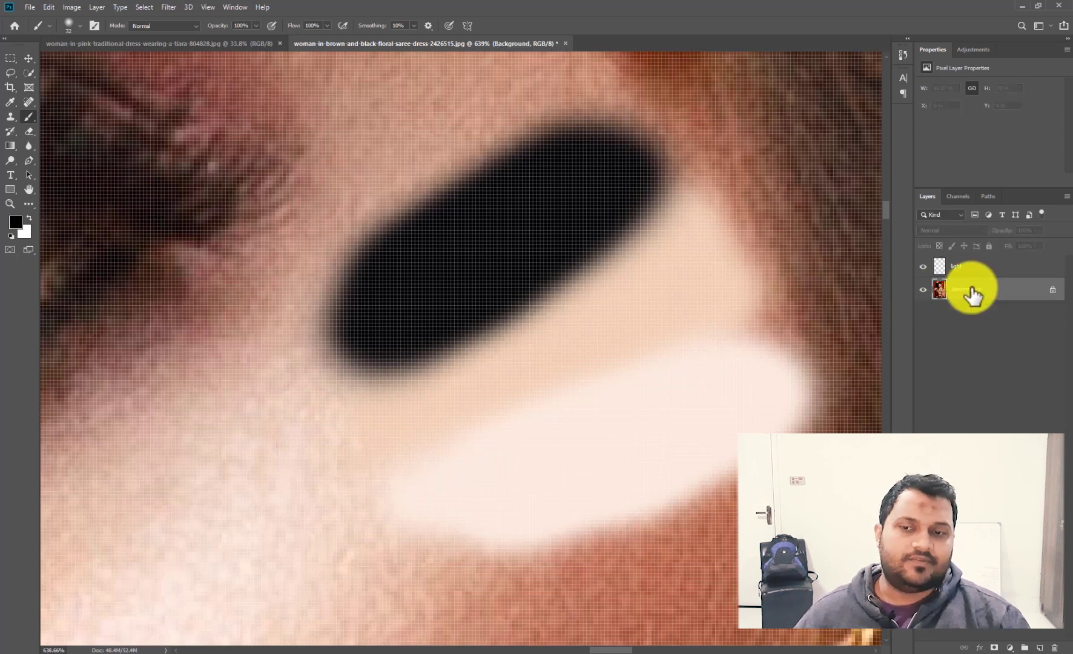
key("ctrl+0")
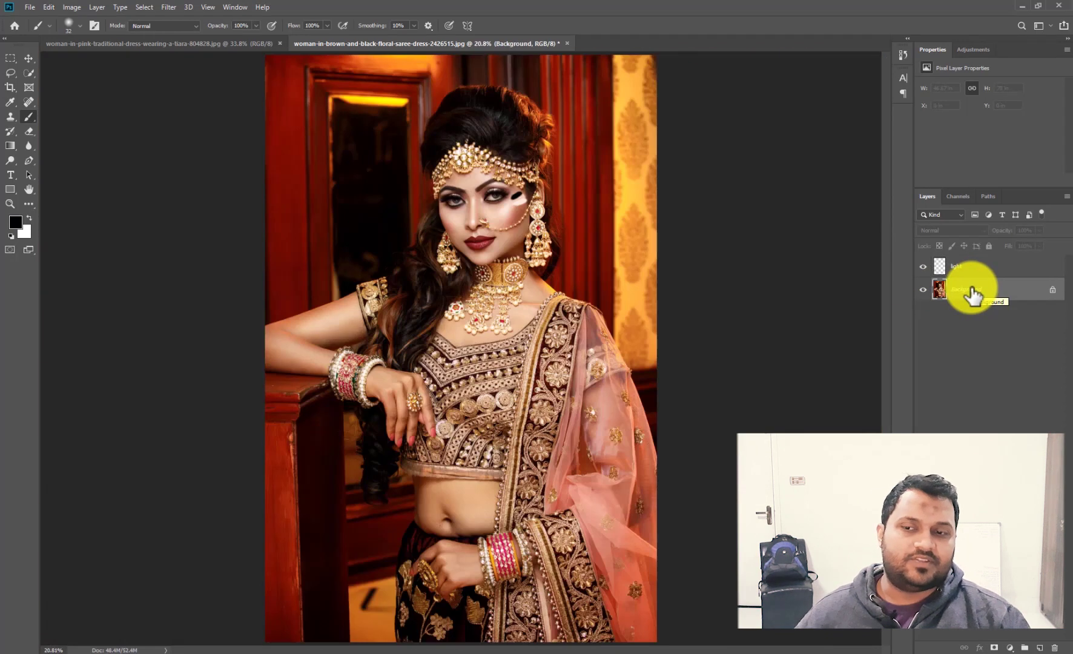
Step: Move the light layer's swatches off the cheek onto the red curtain beside the face
left_click(29, 59)
left_click_drag(501, 165, 537, 262)
left_click(527, 282, "ctrl")
left_click_drag(477, 283, 661, 210)
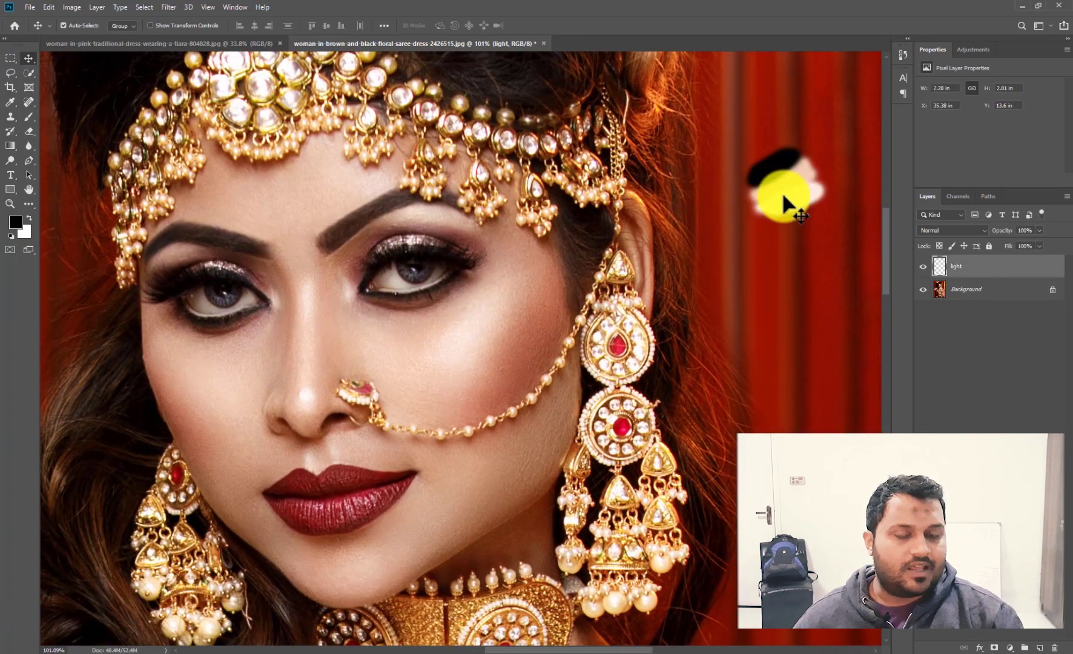
Step: Copy the light layer into the woman-in-pink-traditional-dress document and place its swatches on the woman's forehead
left_click_drag(783, 185, 262, 56)
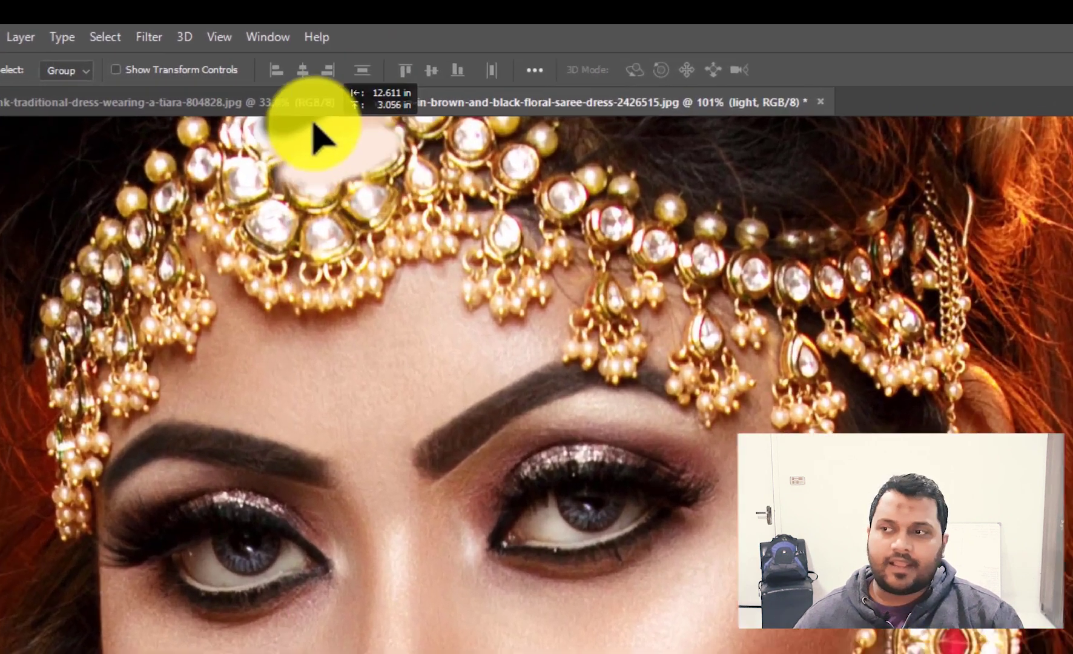
left_click_drag(314, 124, 259, 103)
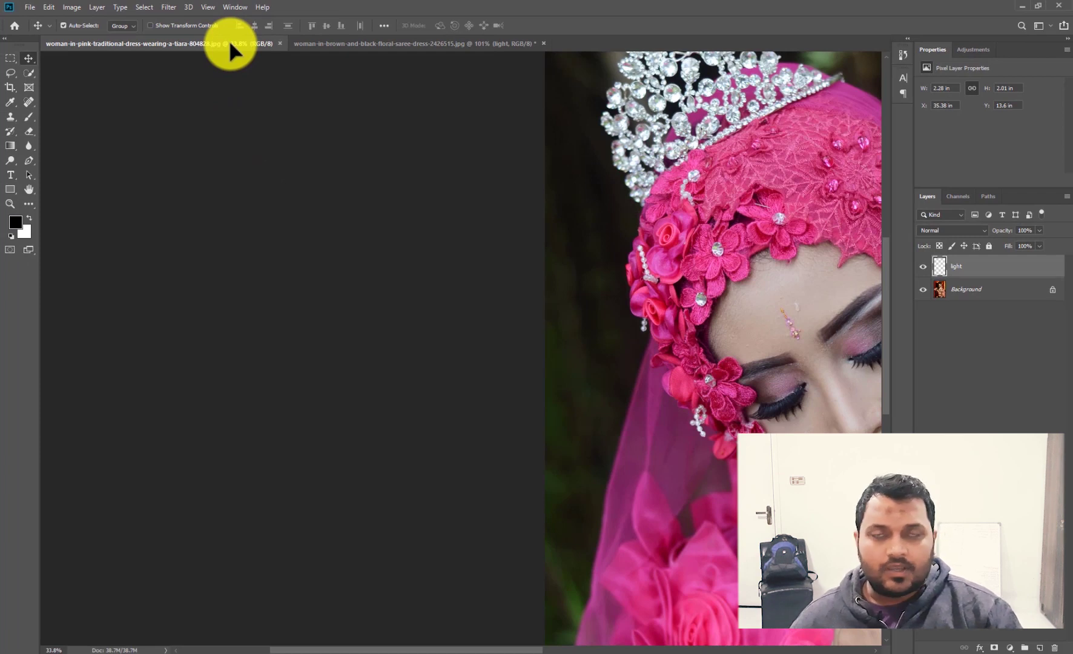
left_click_drag(228, 39, 497, 147)
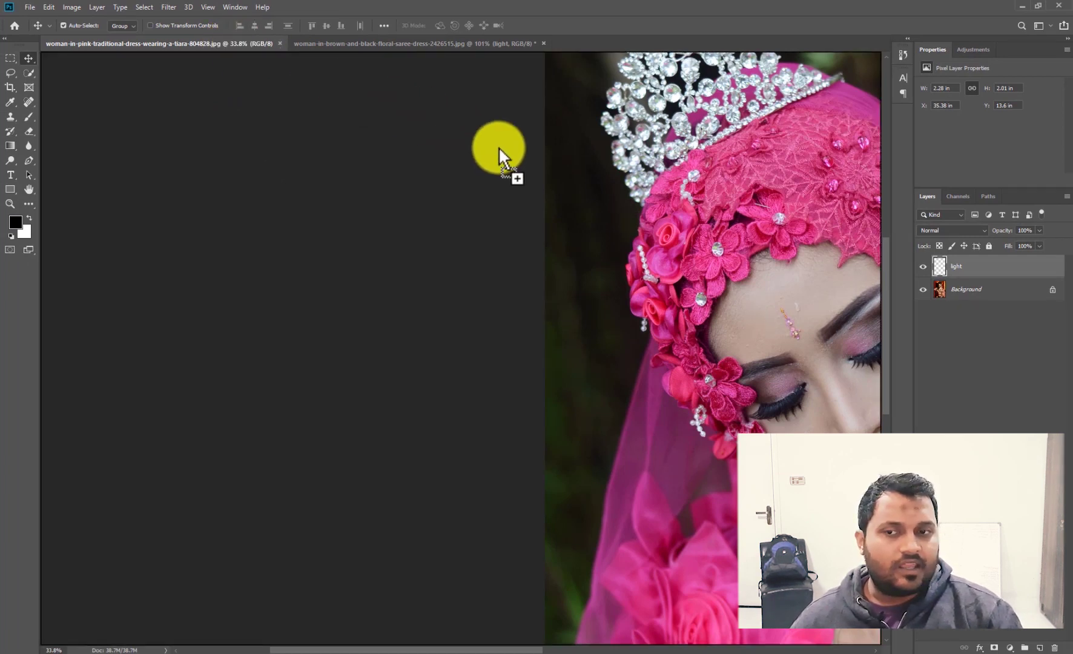
left_click_drag(744, 306, 770, 293)
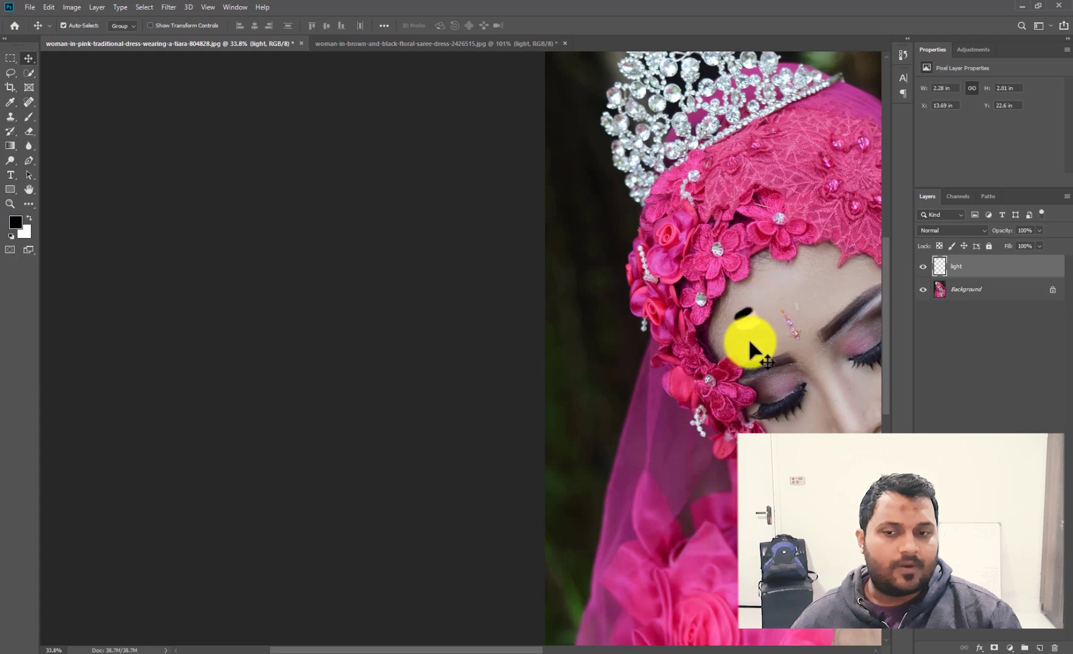
scroll(712, 302, "up", 5)
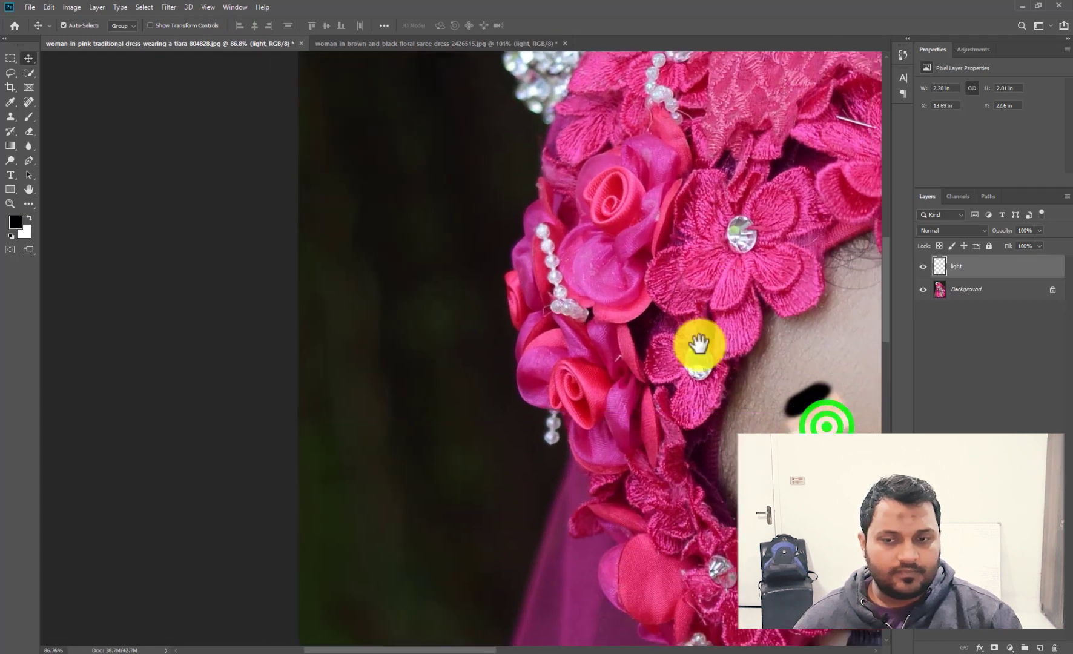
scroll(595, 272, "down", 5)
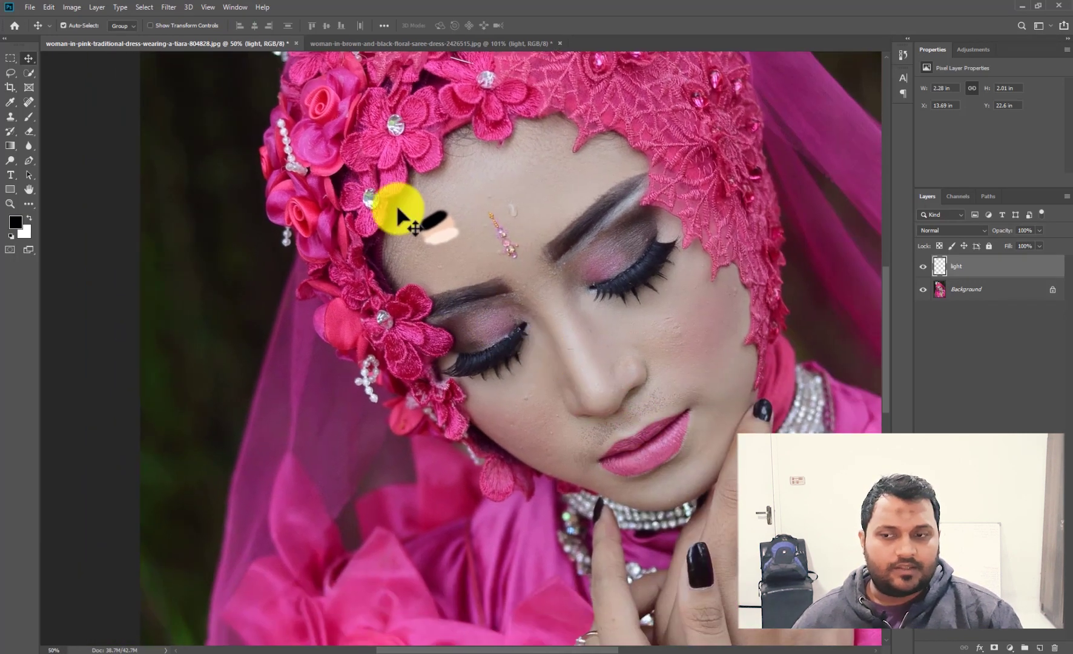
mouse_move(437, 236)
left_mouse_down()
mouse_move(365, 279)
mouse_move(427, 250)
left_mouse_up()
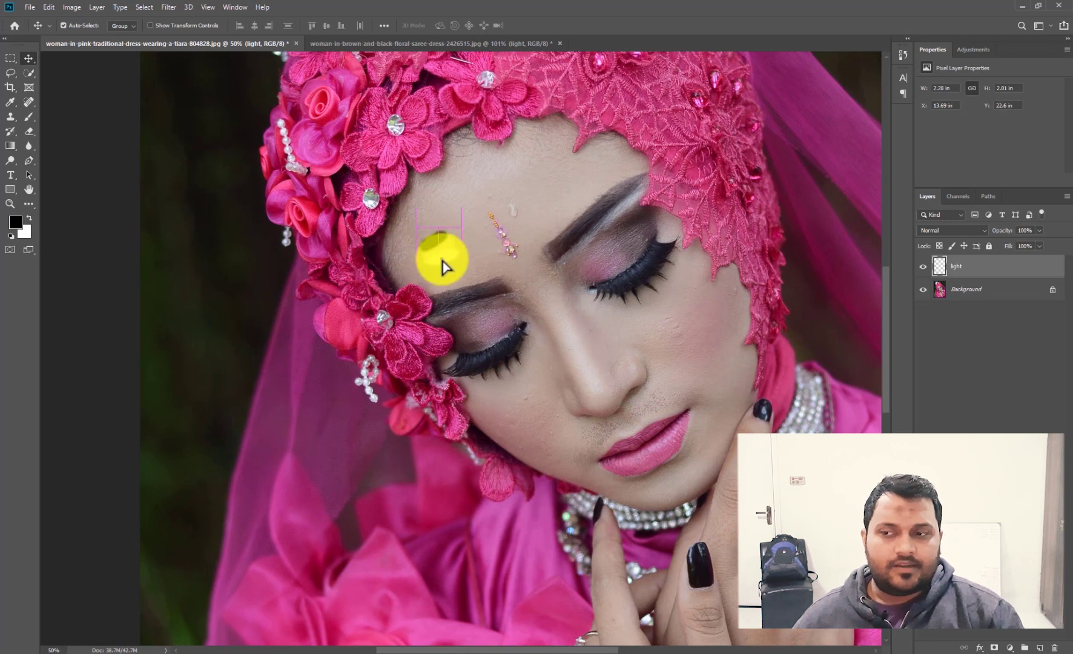
Step: Add a Levels adjustment layer directly above the Background, beneath the light layer
left_click(977, 296)
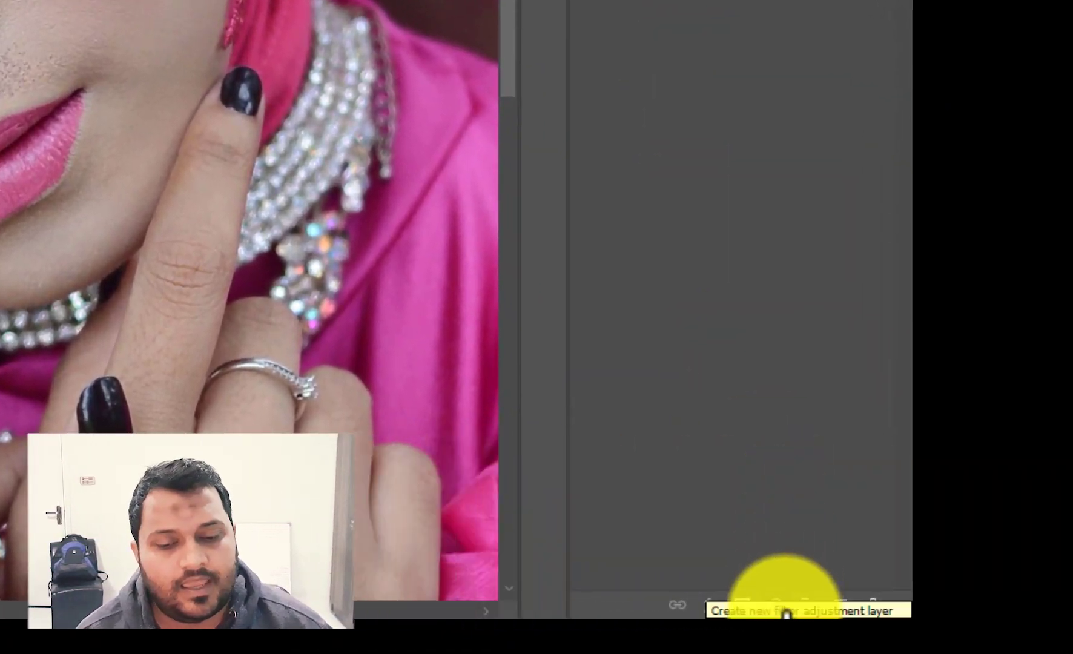
left_click(786, 611)
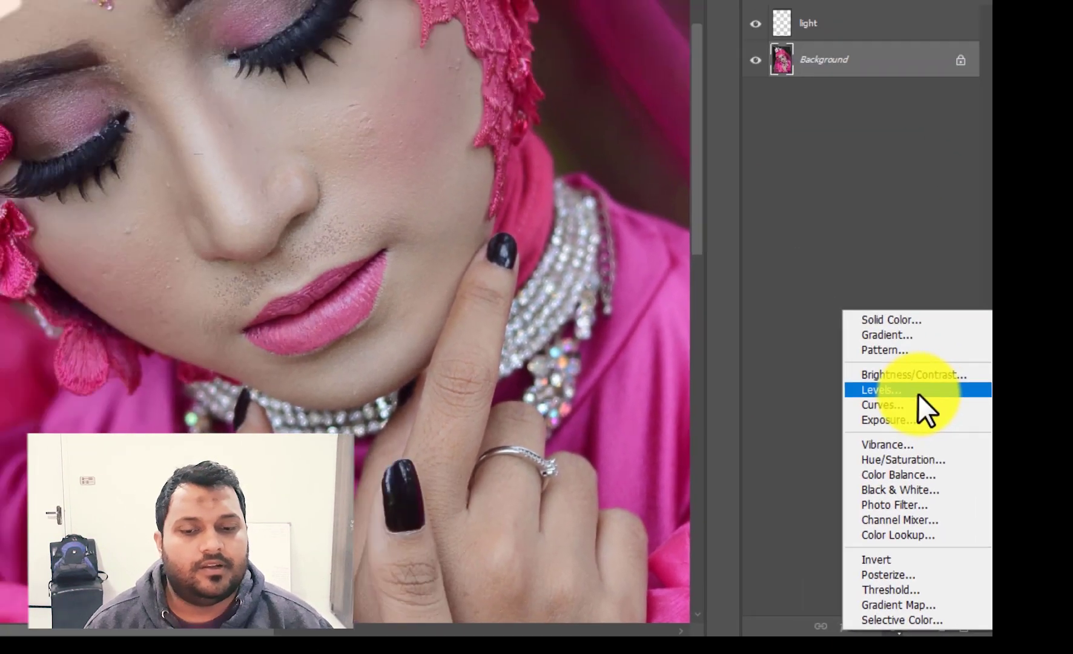
left_click(918, 394)
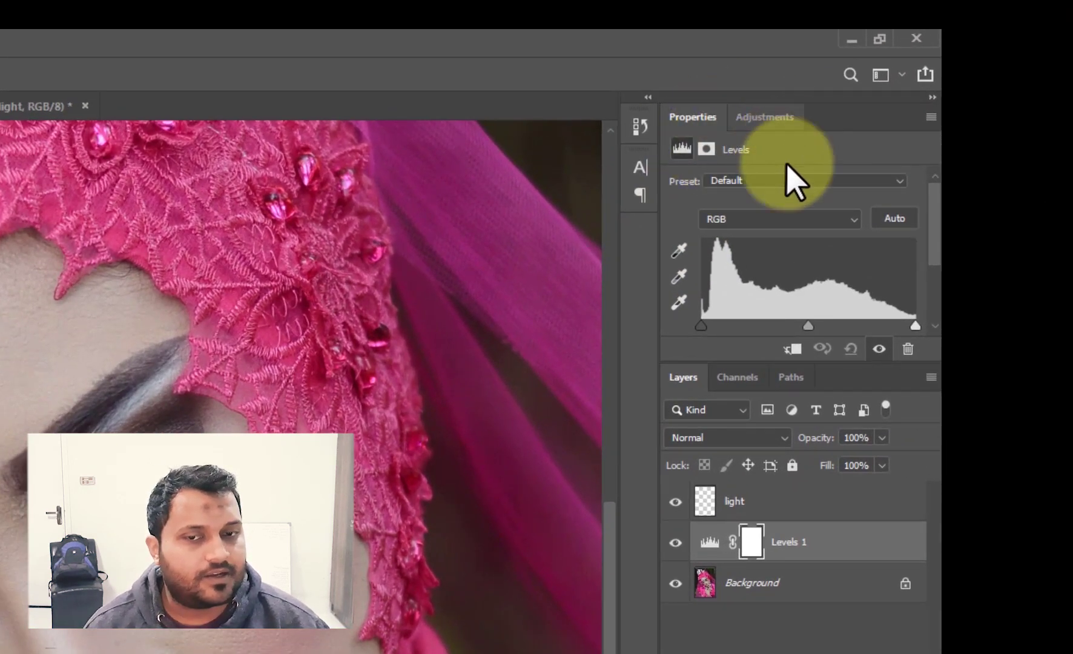
Step: Toggle the Levels layer's visibility and examine its adjustment settings and layer mask properties
left_click(677, 543)
left_click(676, 543)
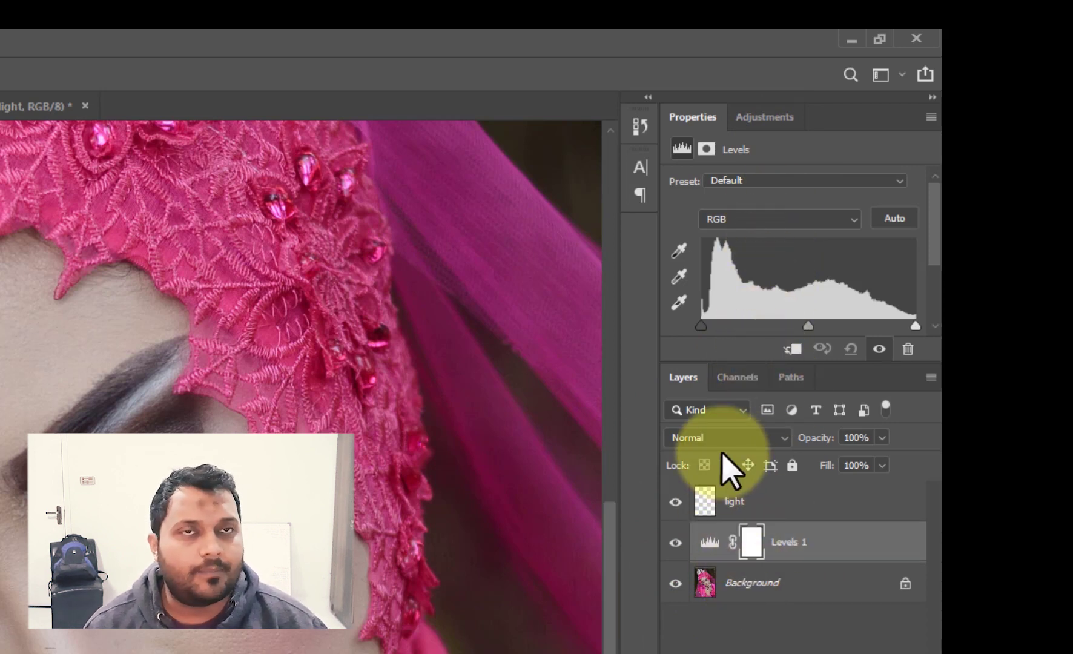
left_click(710, 542)
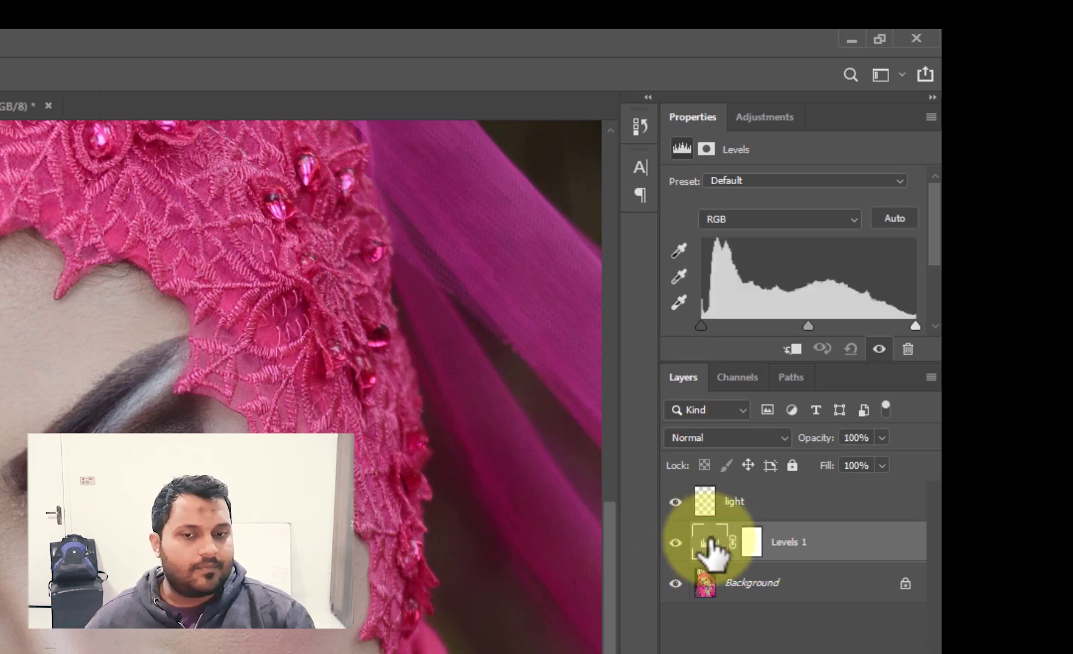
left_click(751, 541)
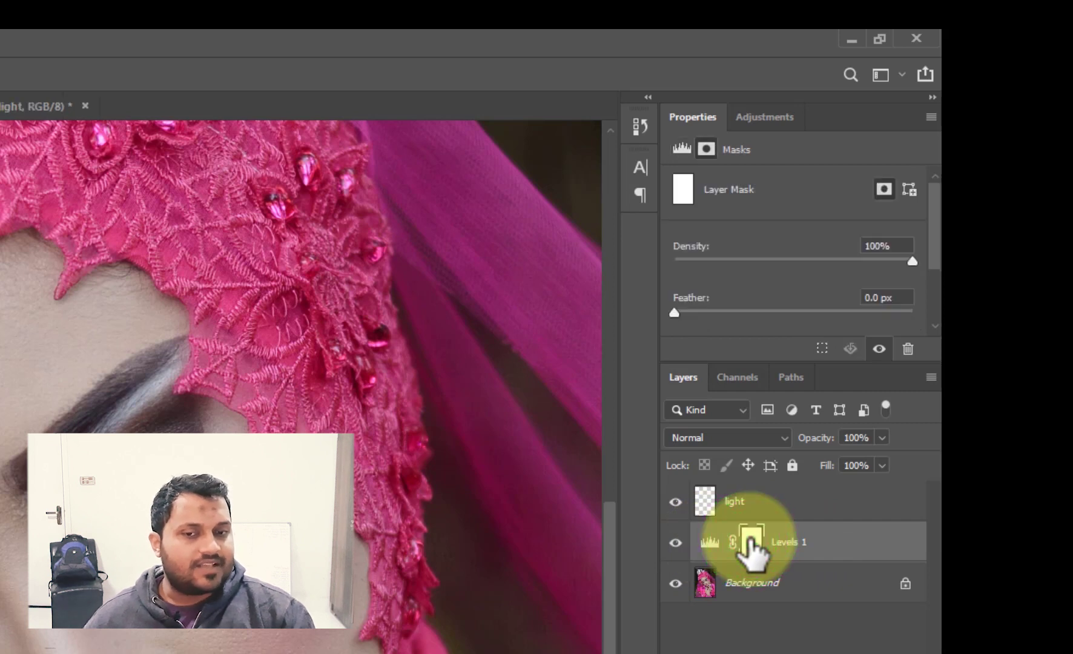
left_click(710, 540)
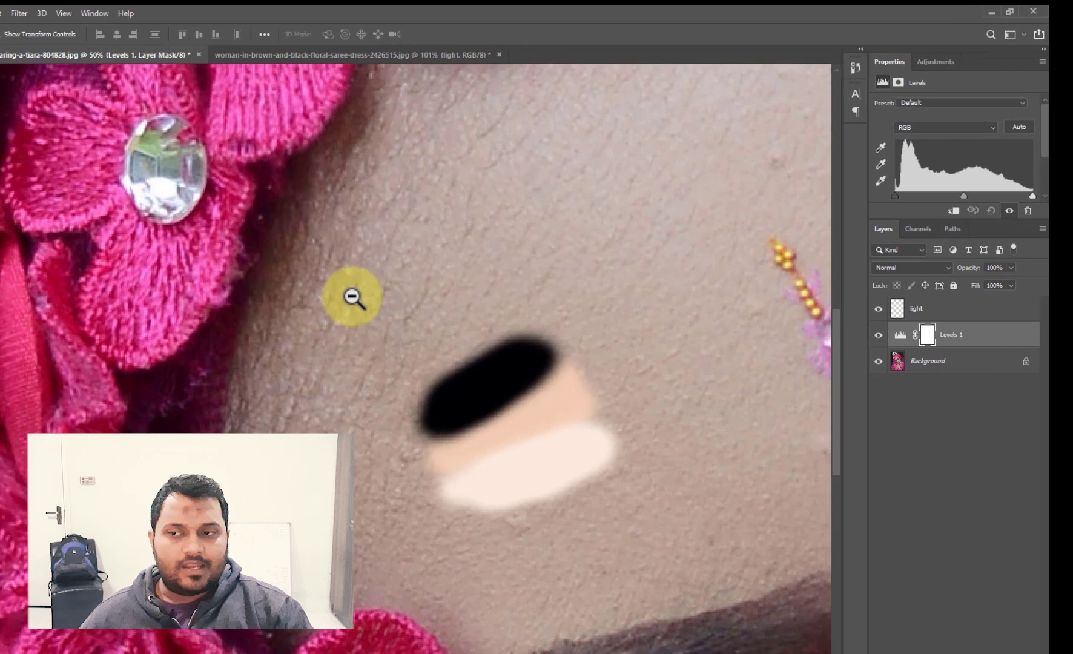
left_click(613, 361)
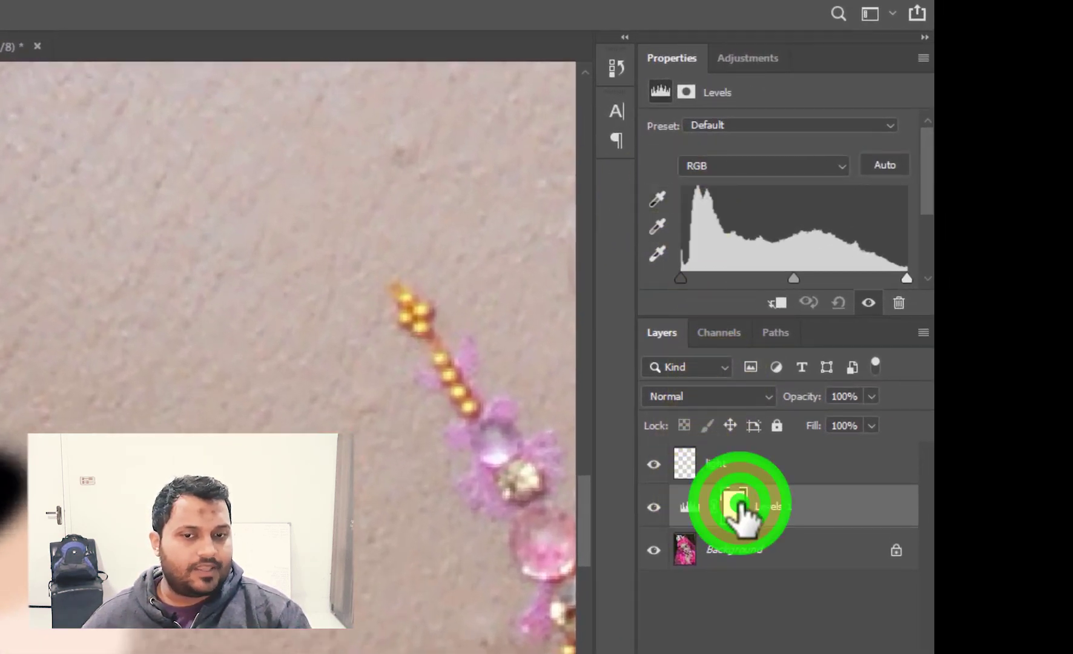
left_click(739, 503)
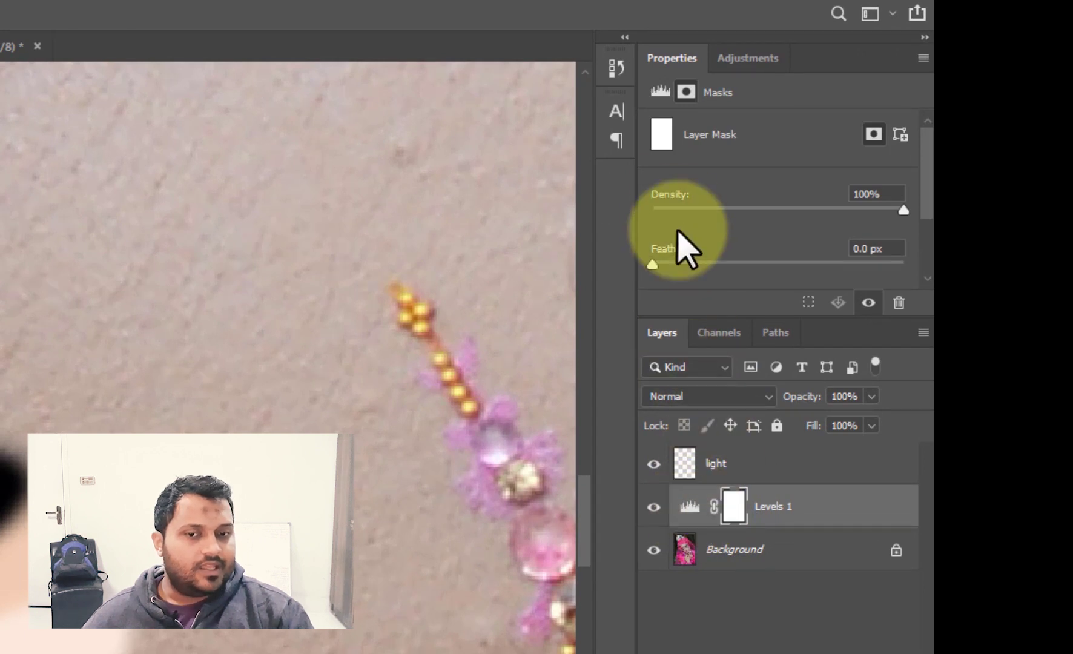
left_click(661, 92)
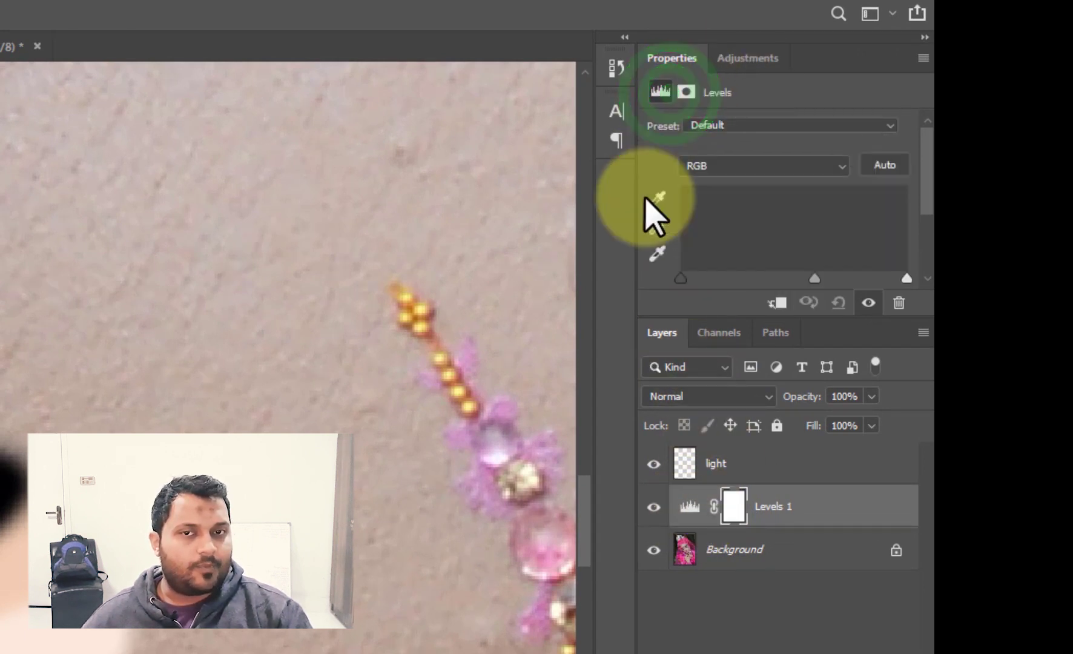
left_click(662, 204)
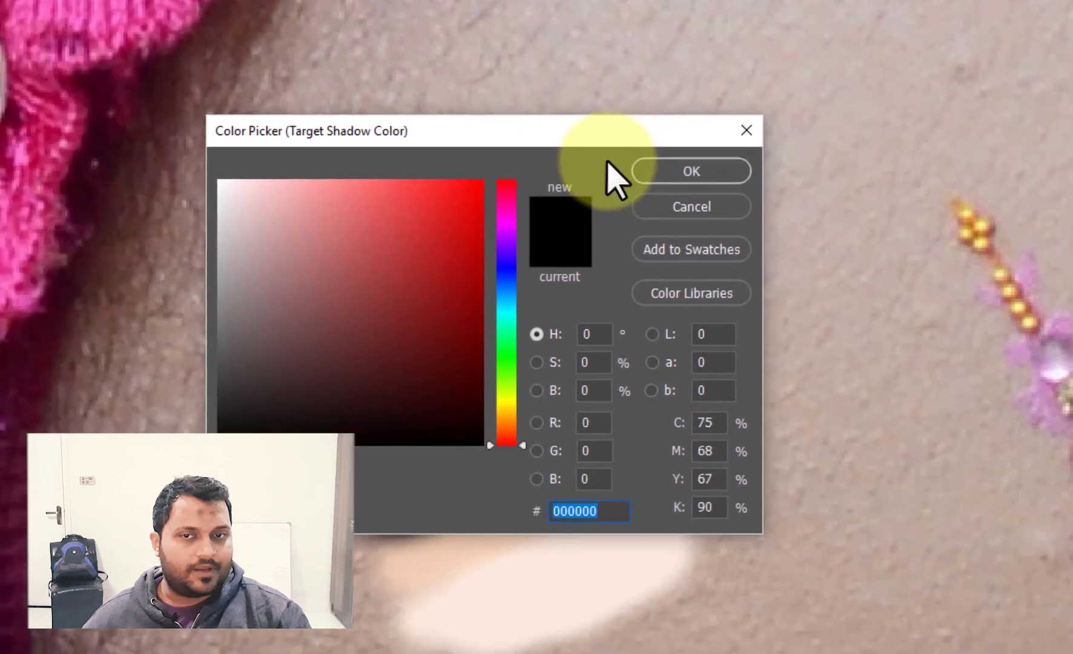
left_click(45, 209)
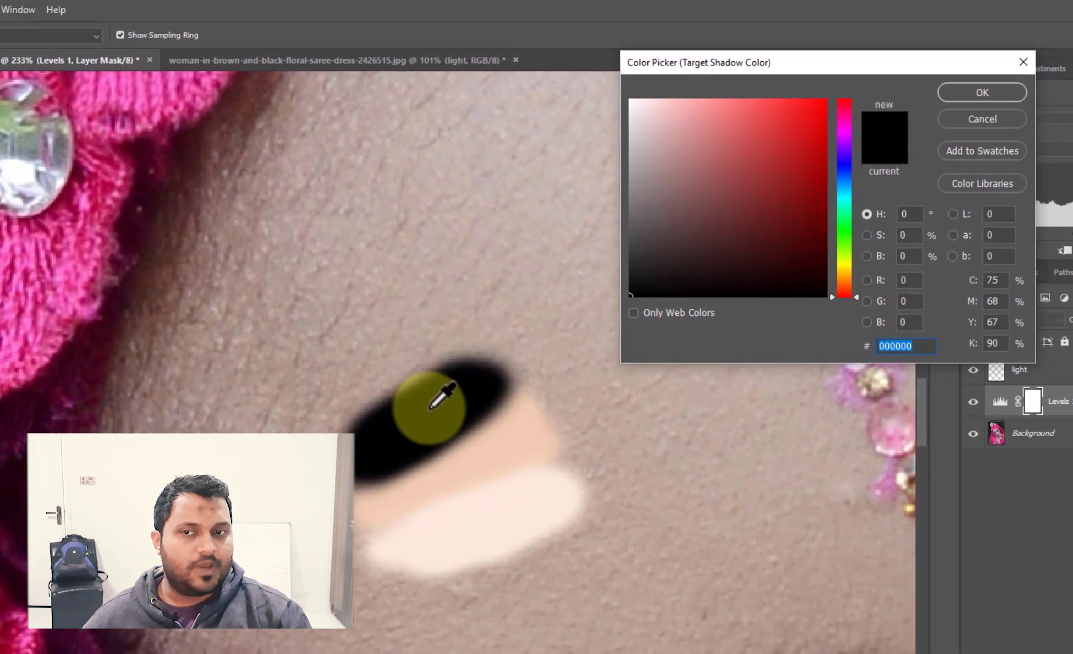
left_click(546, 419)
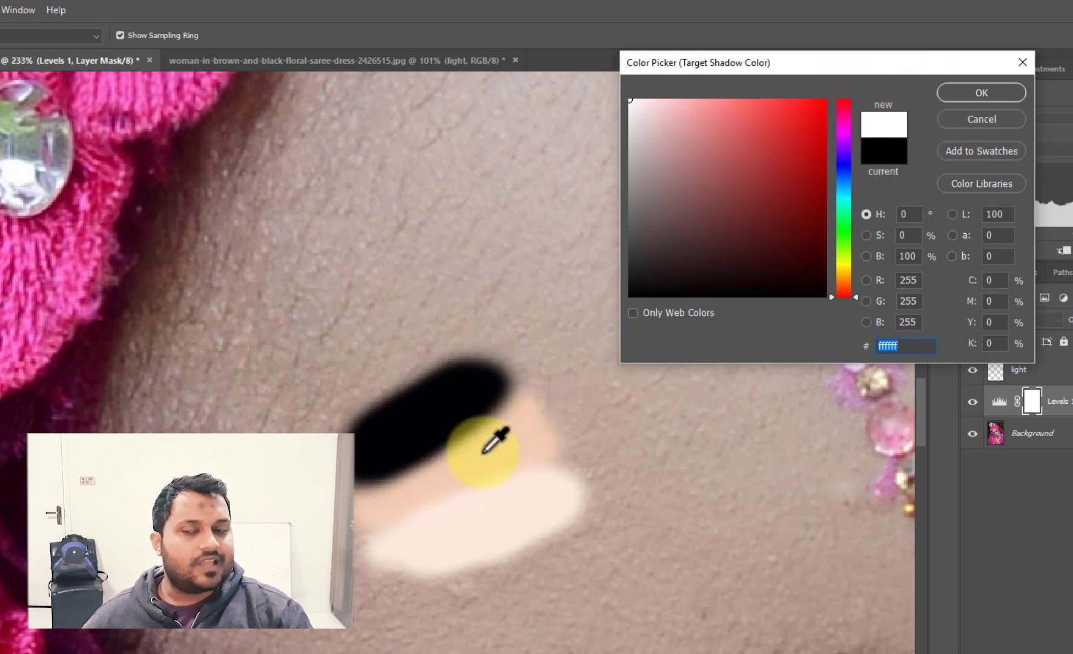
left_click(492, 515)
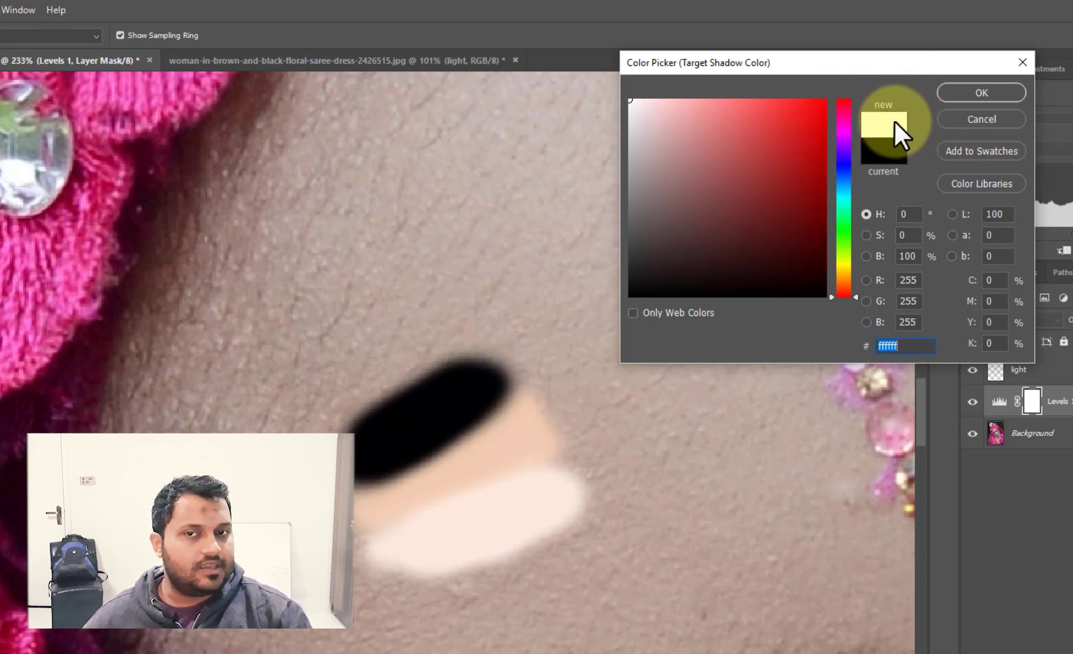
left_click(980, 119)
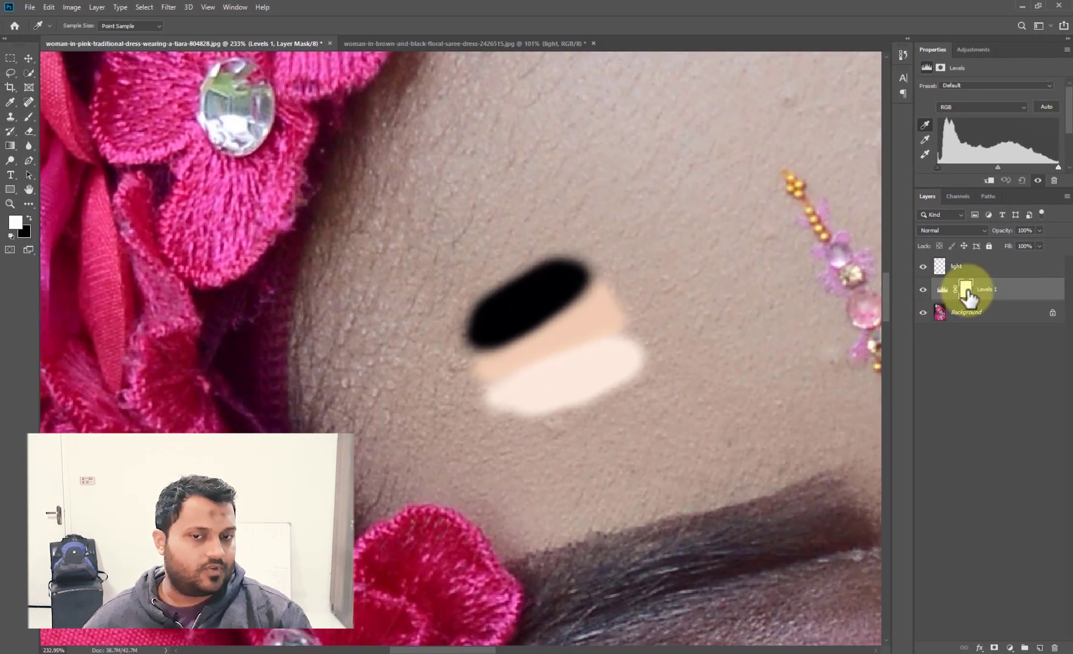
Step: Set the Levels layer's target shadow color to 000002, sampled from the black swatch, and save it as a default
left_click(943, 296)
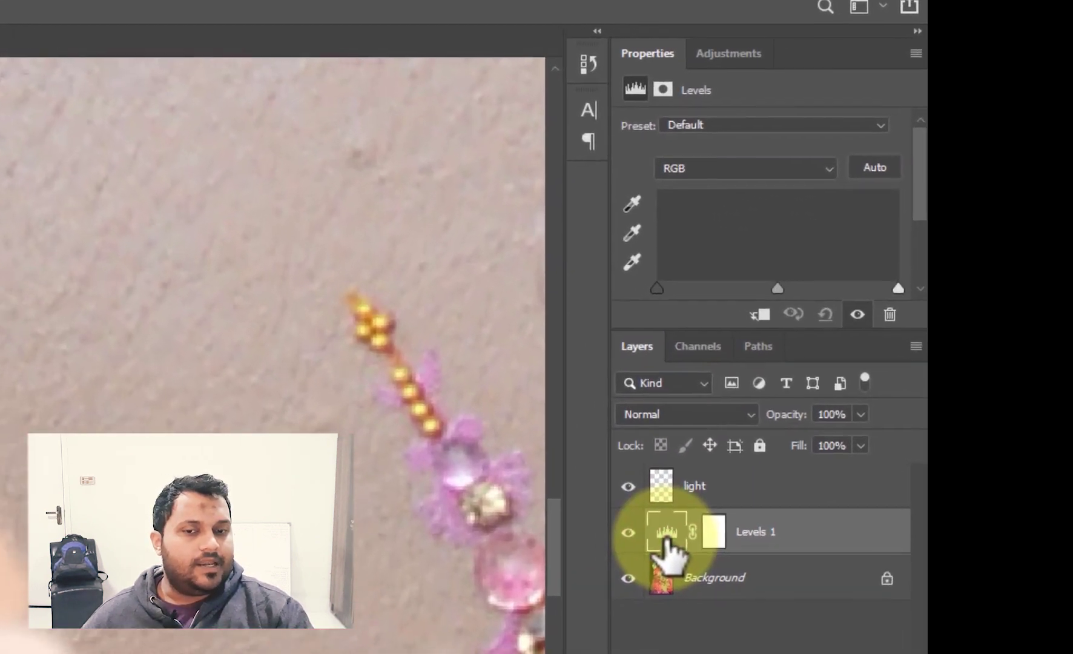
double_click(616, 209)
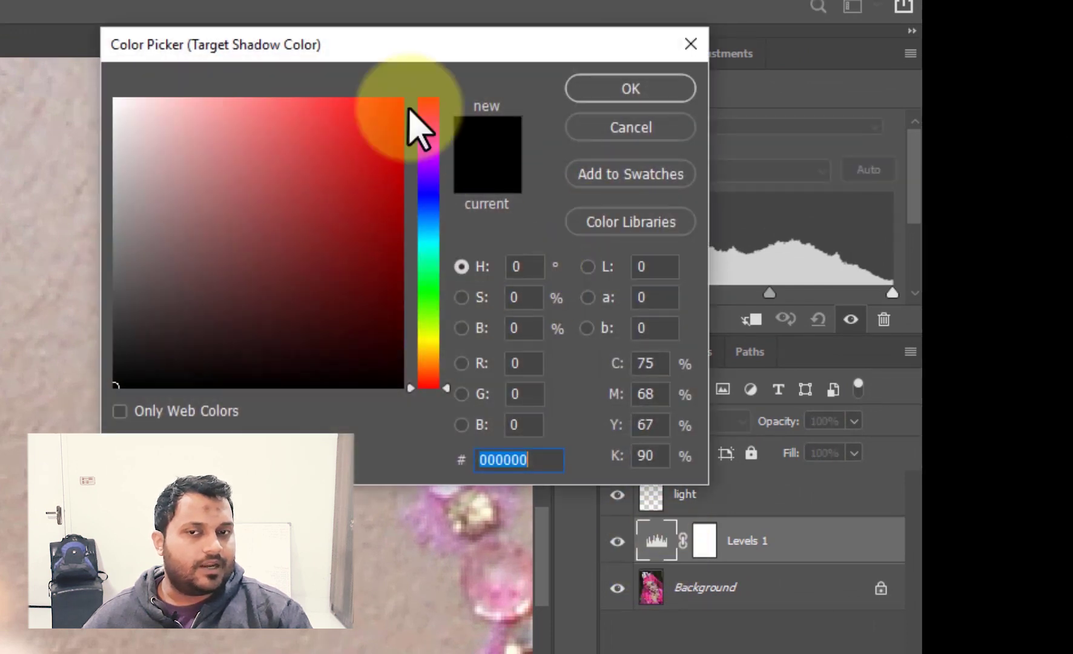
left_click_drag(575, 44, 587, 408)
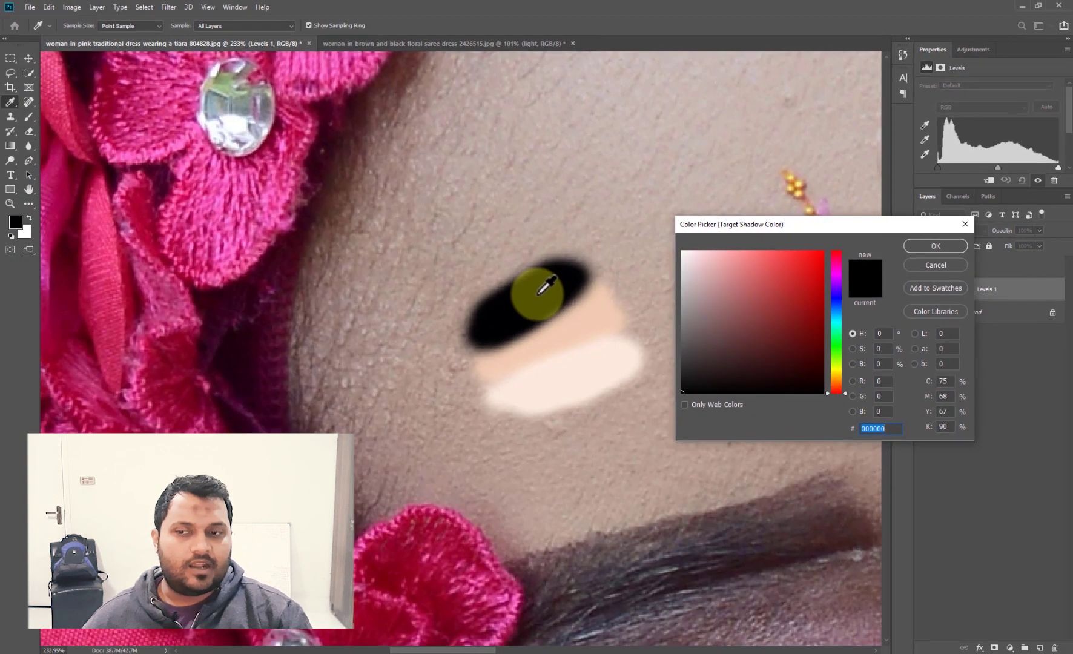
left_click(539, 292)
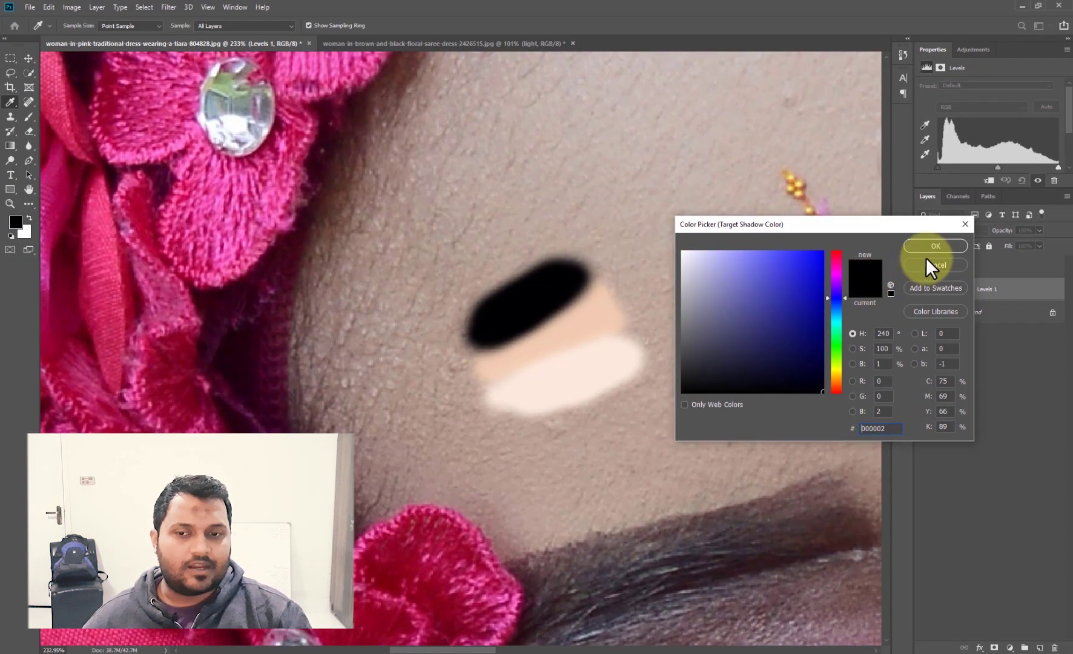
left_click(935, 245)
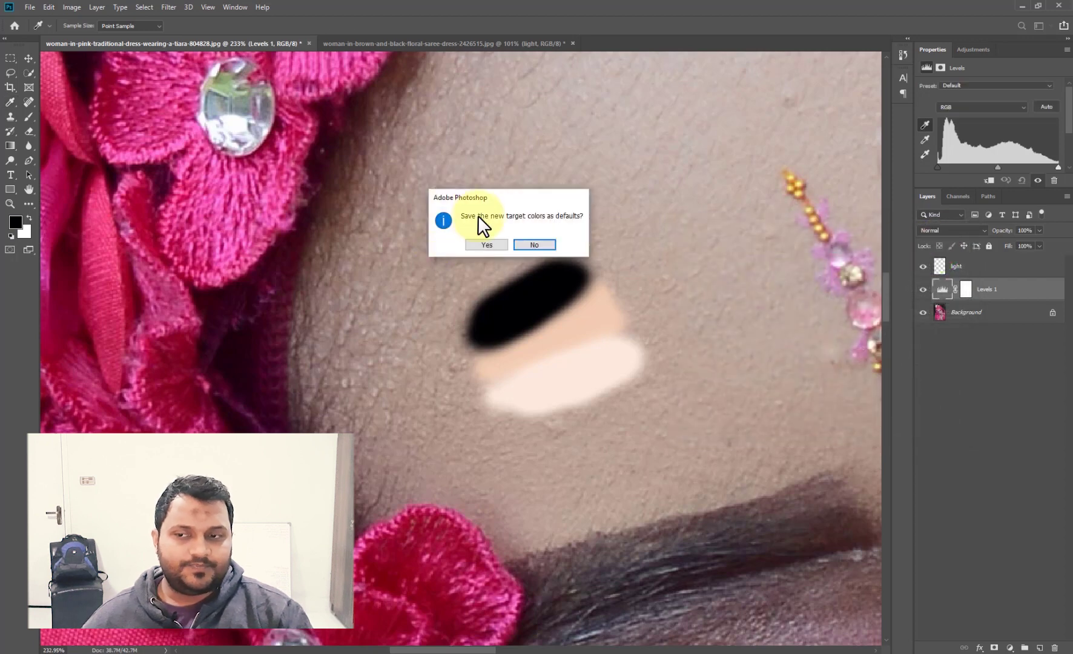
left_click_drag(491, 193, 795, 145)
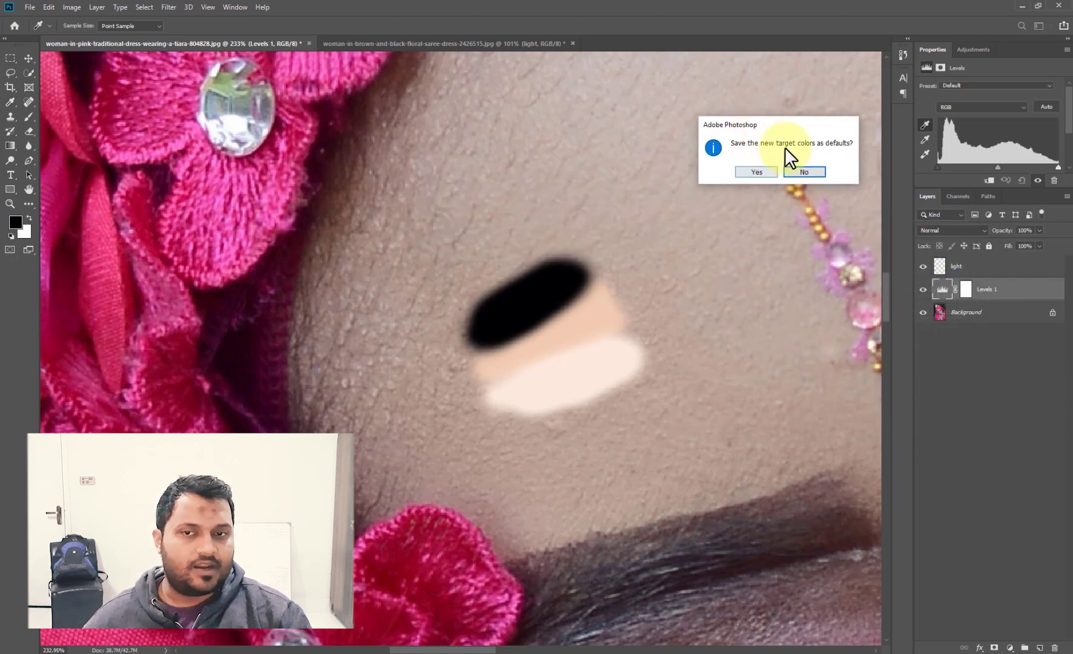
left_click(757, 173)
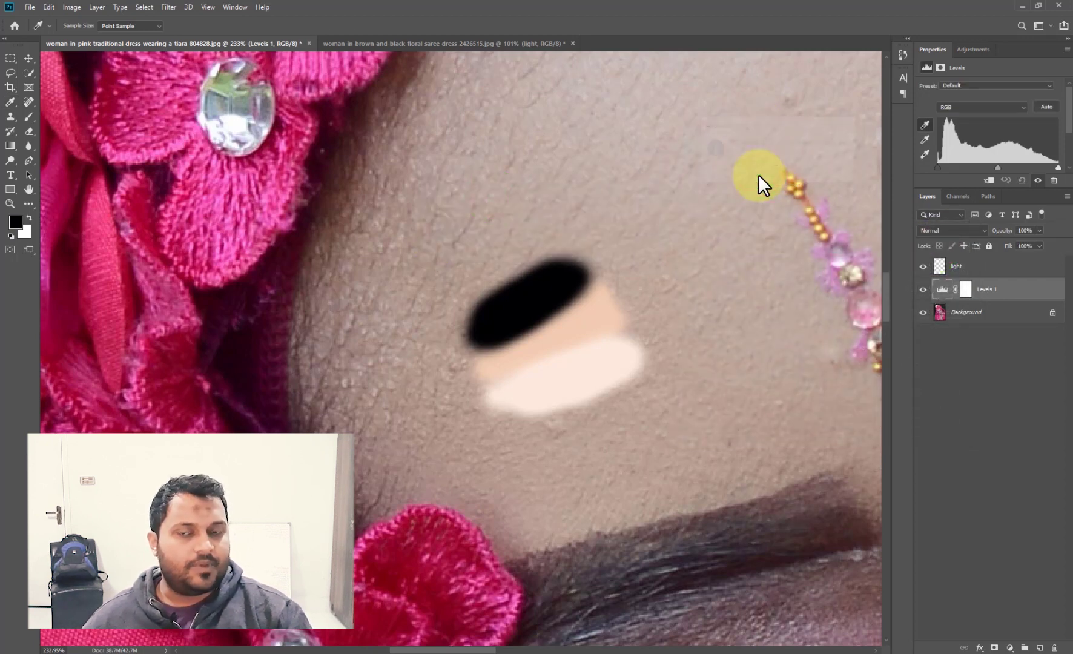
Step: Set the Levels target midtone color to f1ccb1, sampled from the peach swatch, and save it as a default
double_click(921, 138)
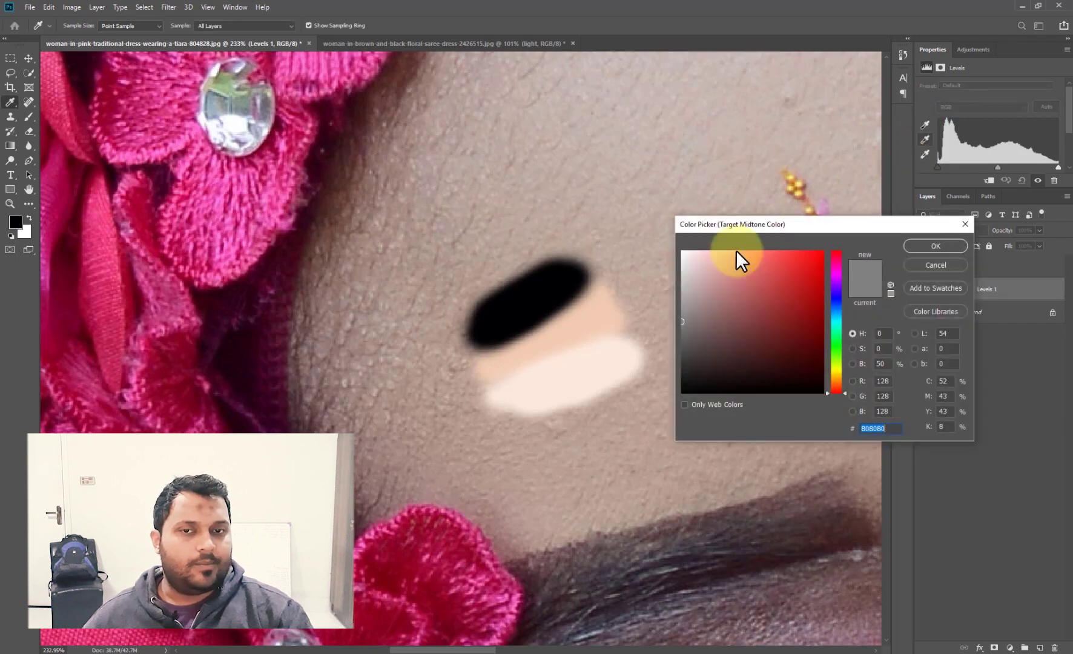
left_click(599, 306)
left_click(936, 245)
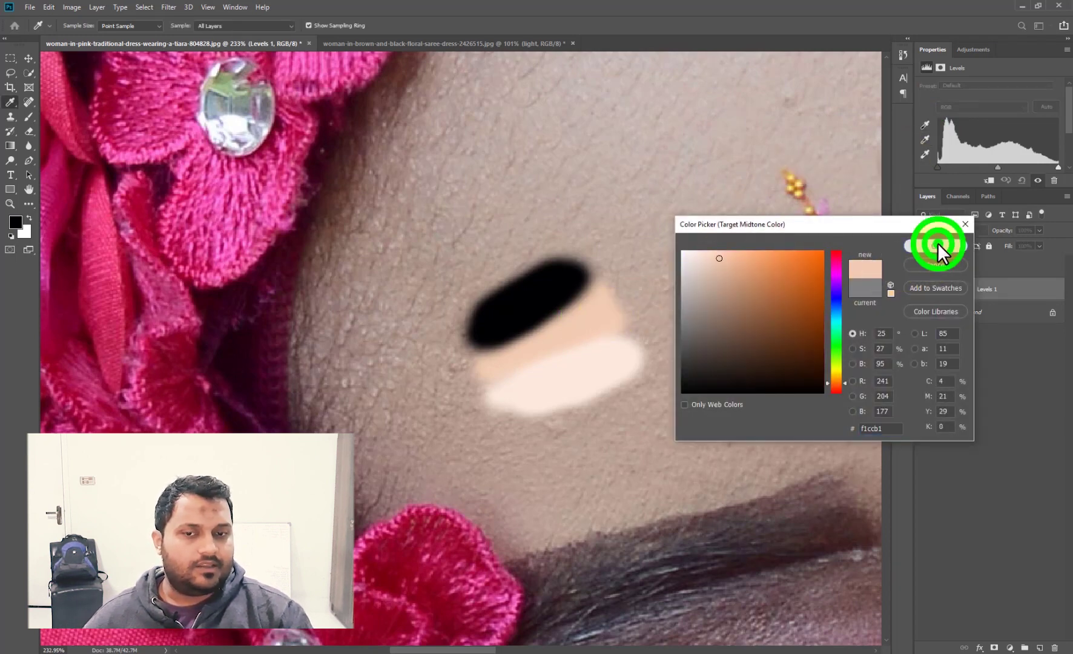
left_click(756, 172)
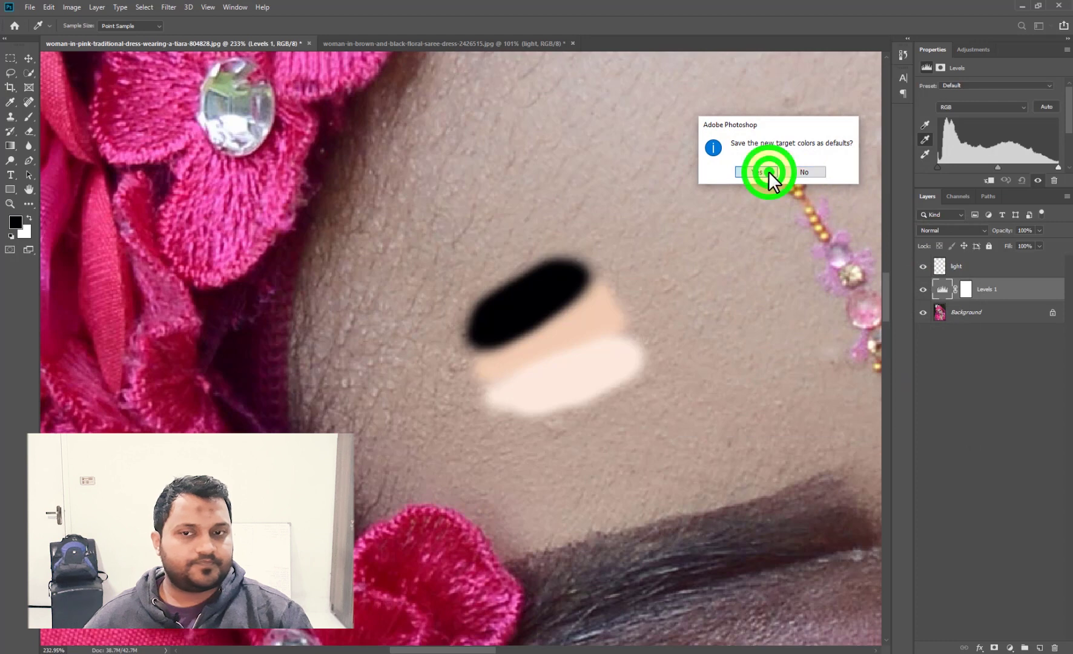
Step: Set the Levels target highlight color by sampling the pale pink swatch, and save it as a default
left_click(930, 151)
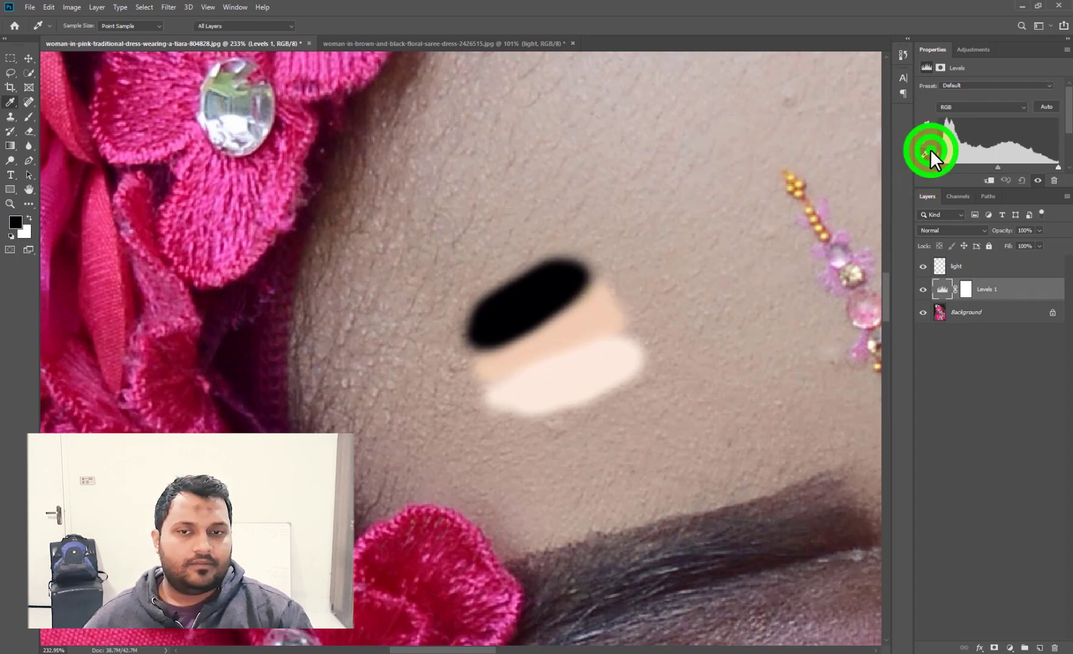
left_click(930, 149)
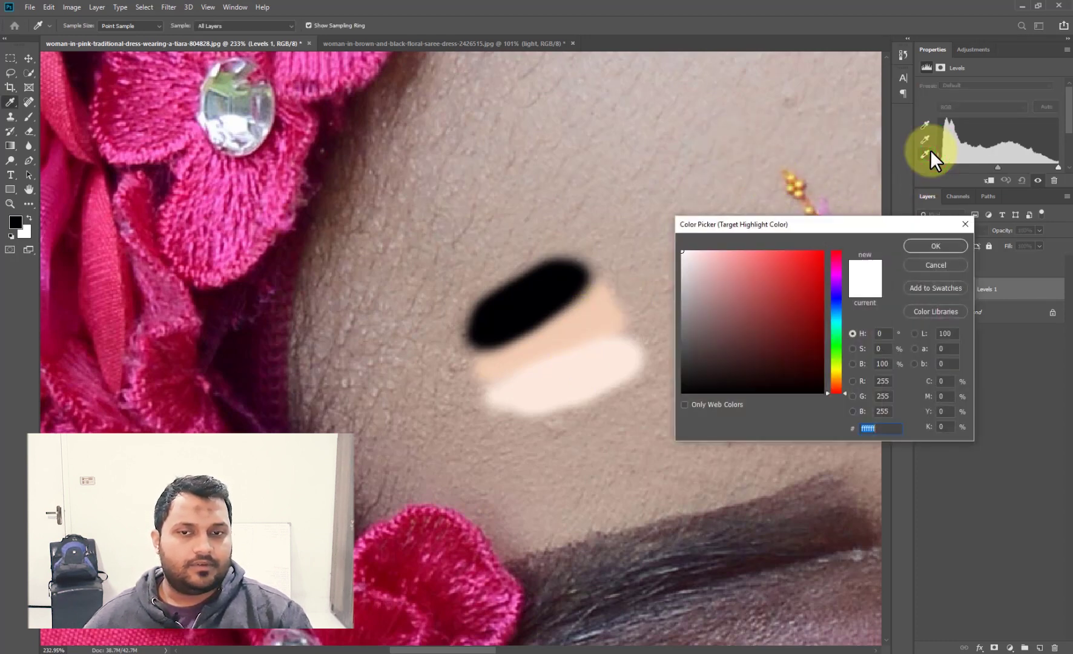
left_click(573, 376)
left_click(918, 246)
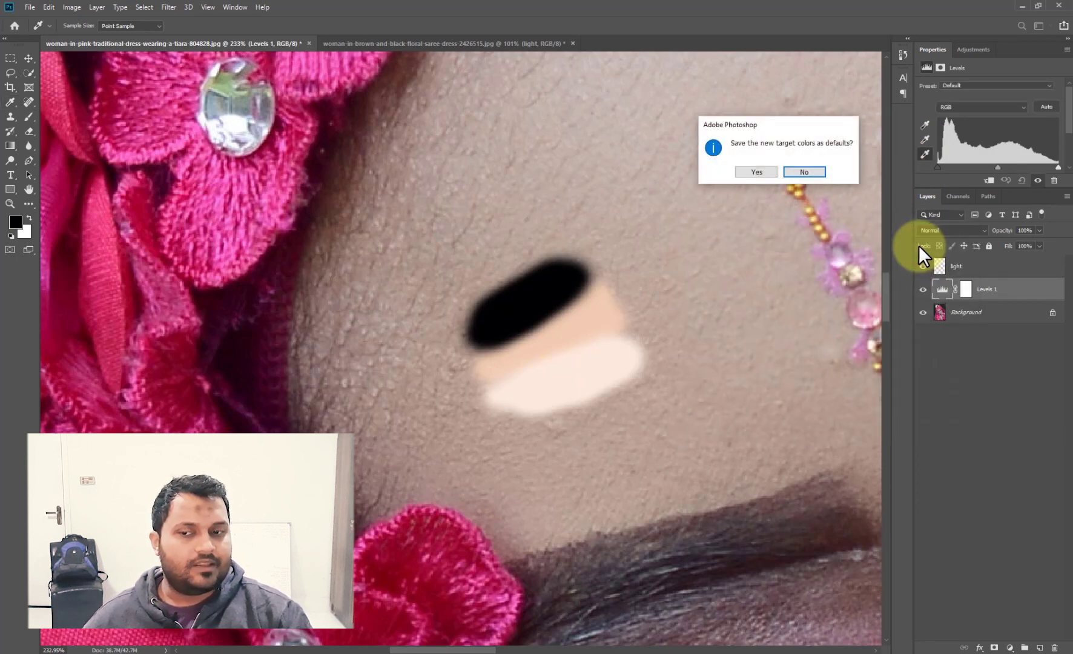
left_click(761, 171)
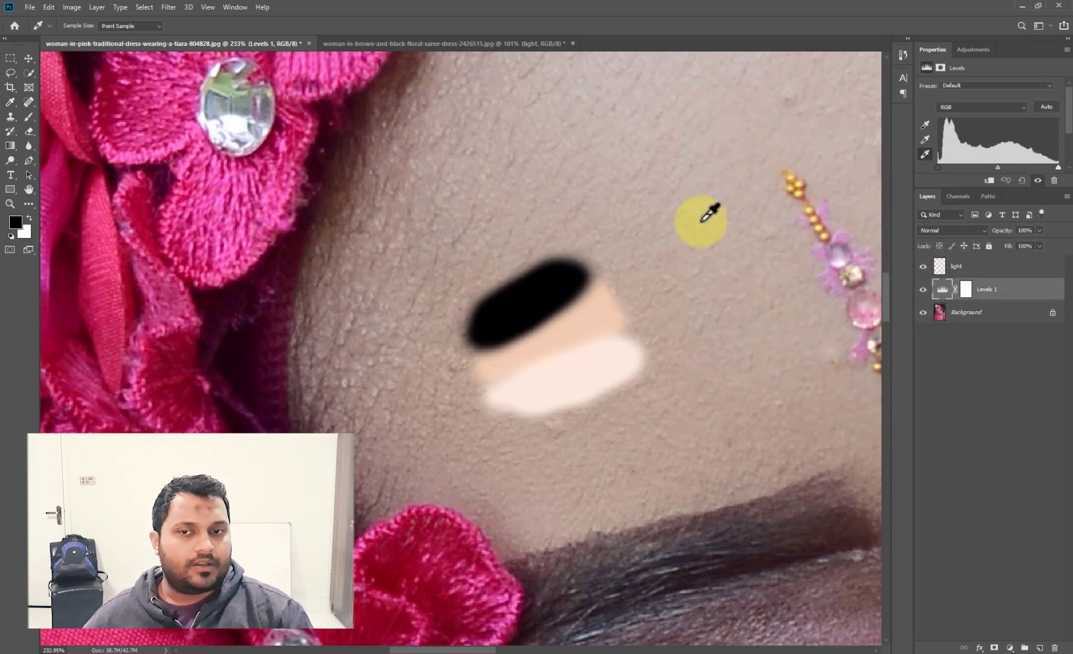
Step: Hide the light layer so its swatches no longer cover the forehead
left_click(29, 59)
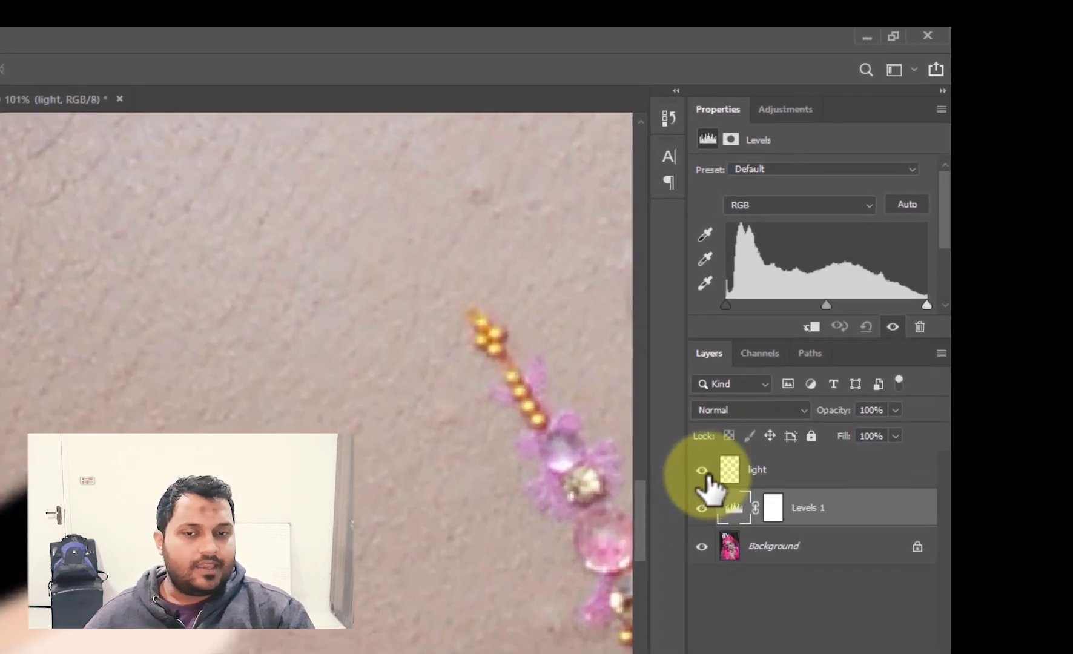
left_click(969, 265)
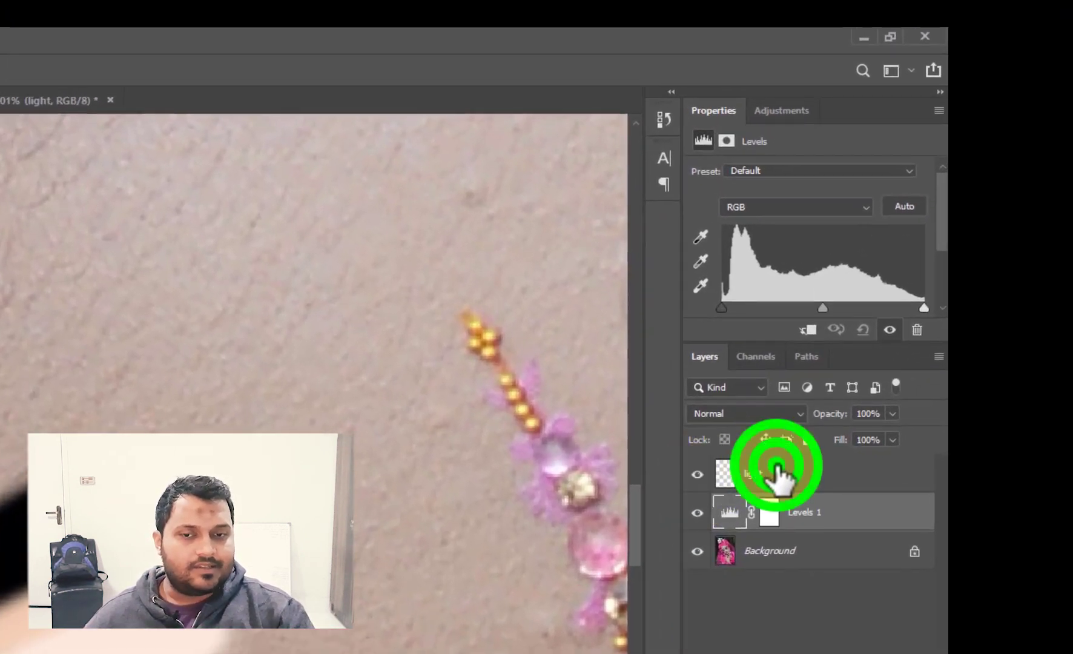
left_click(697, 474)
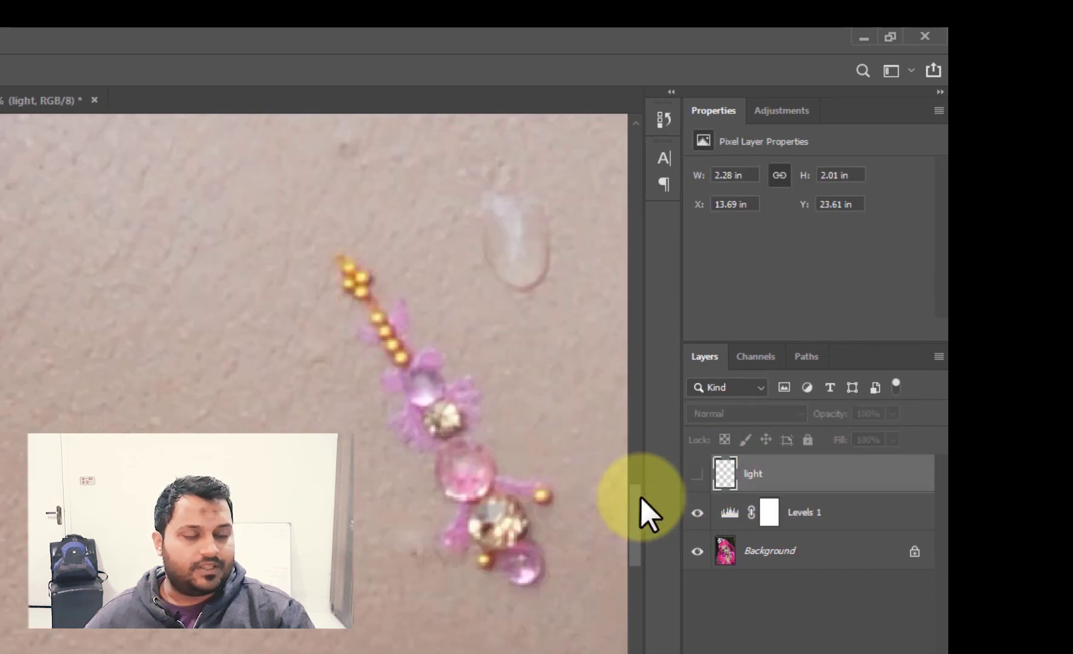
left_click_drag(642, 498, 8, 239)
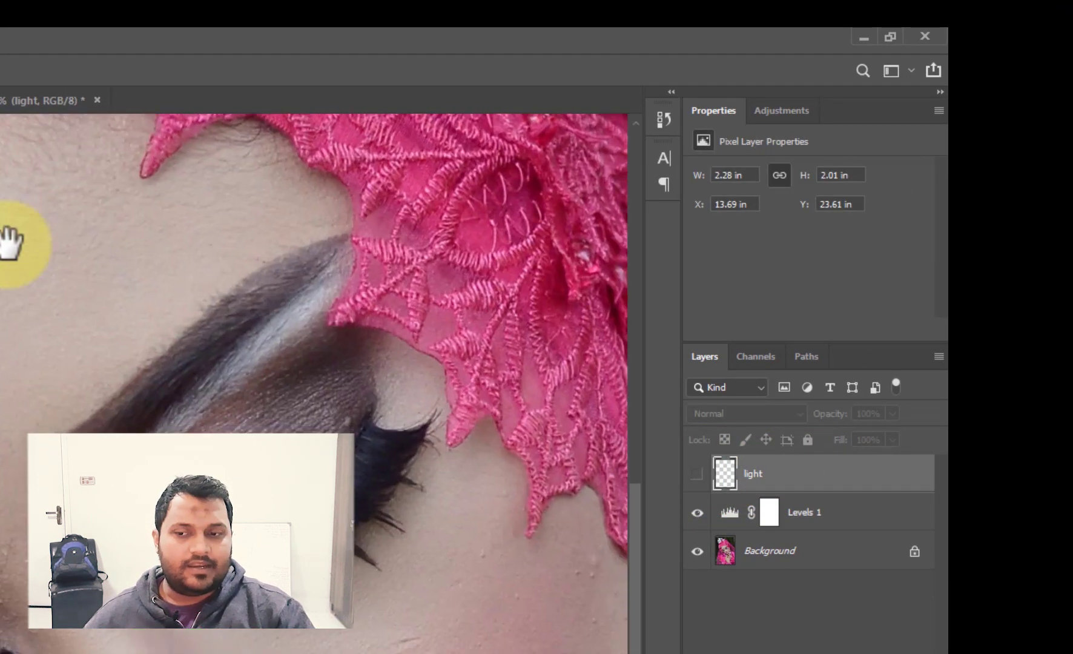
Step: Set the Levels layer's black point by sampling one of the darkest pixels in the pink-dress portrait
left_click(738, 516)
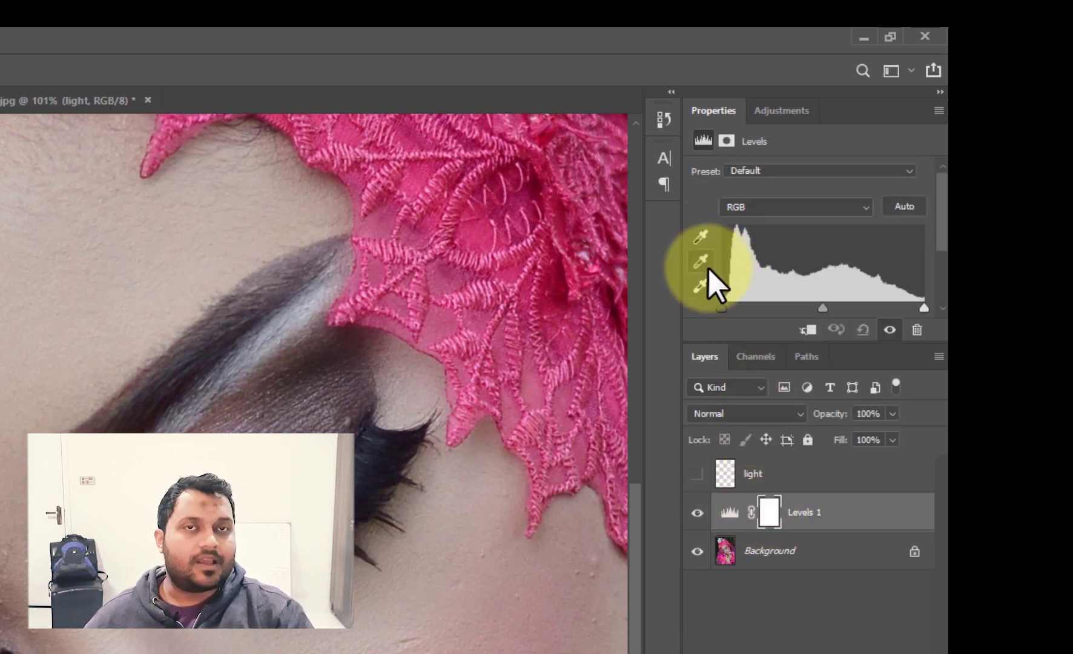
left_click(696, 240)
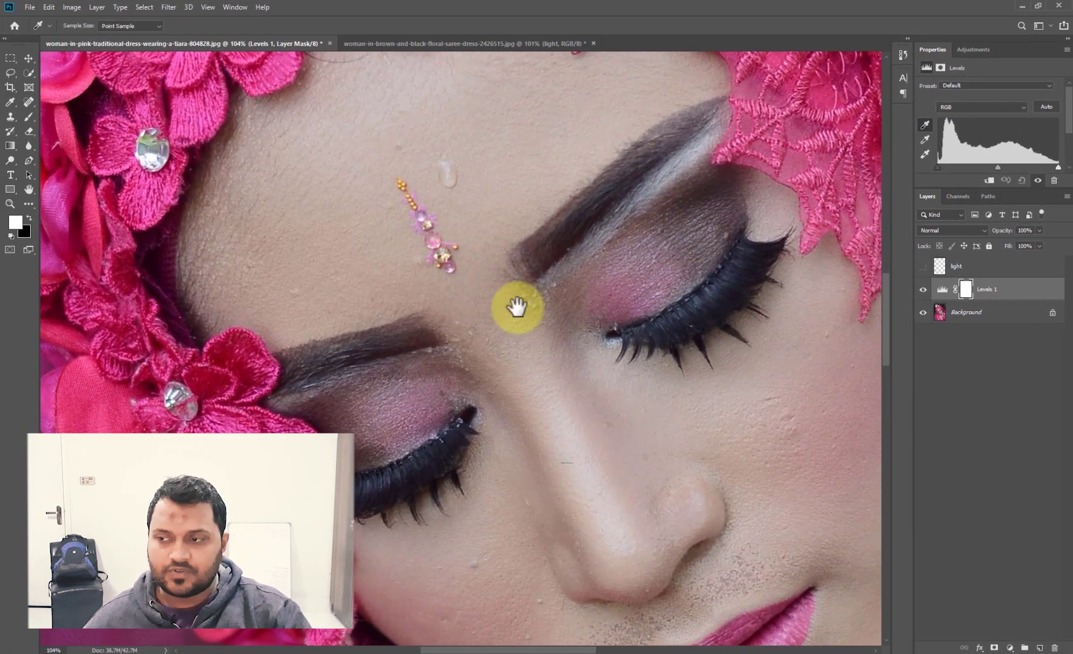
left_click_drag(436, 389, 551, 77)
left_click_drag(483, 297, 589, 373)
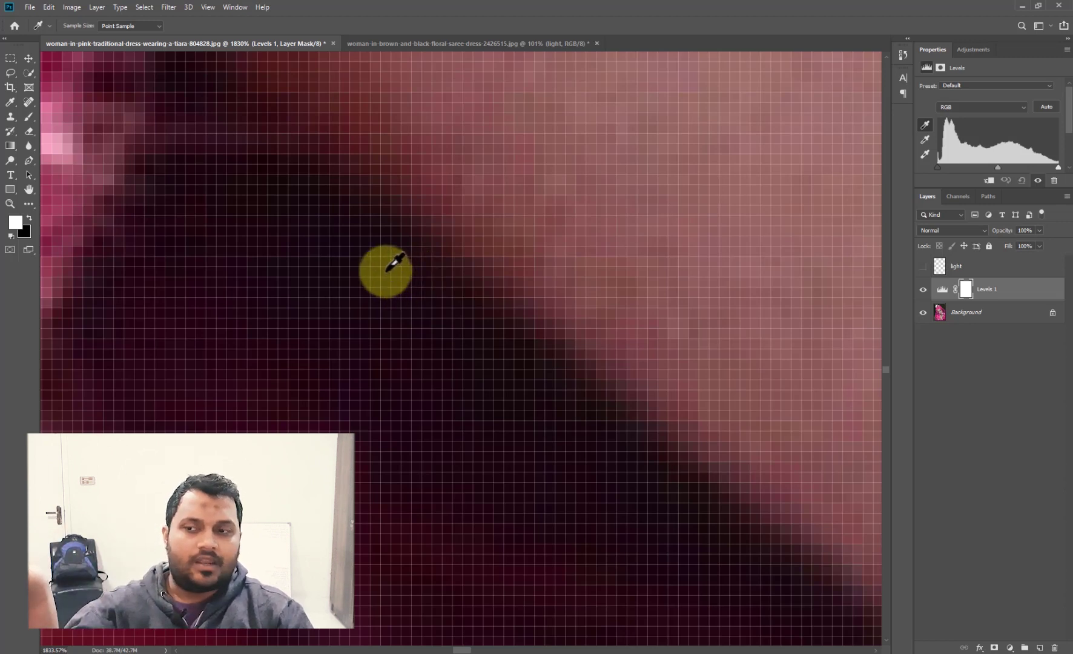
left_click(320, 269)
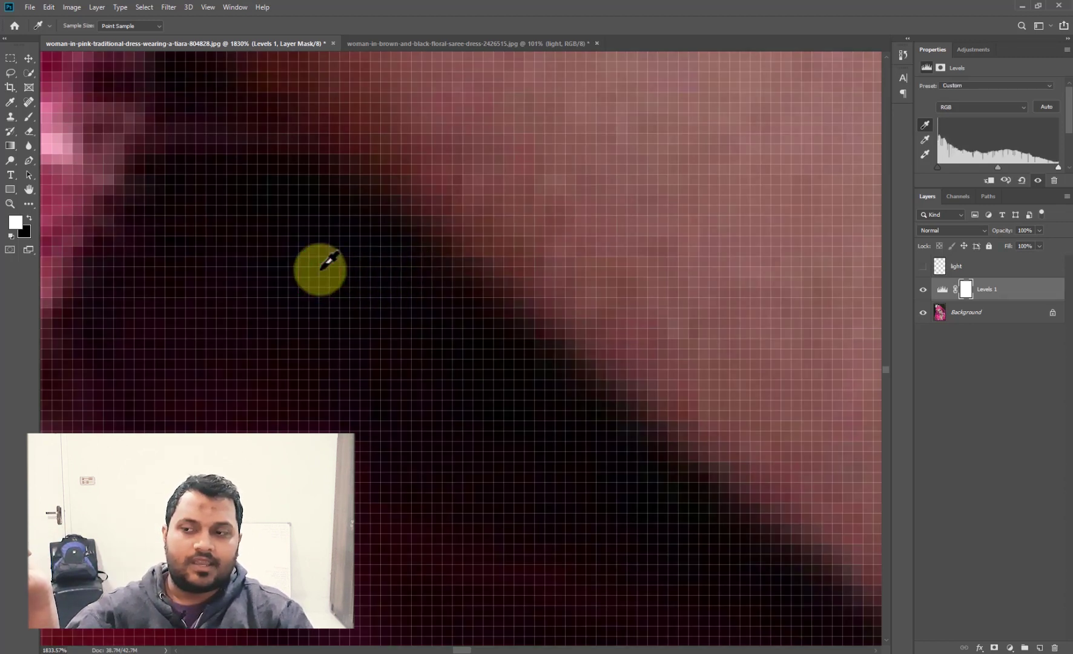
Step: Compare the whole portrait with and without the Levels adjustment to examine the black point's effect
key("ctrl+0")
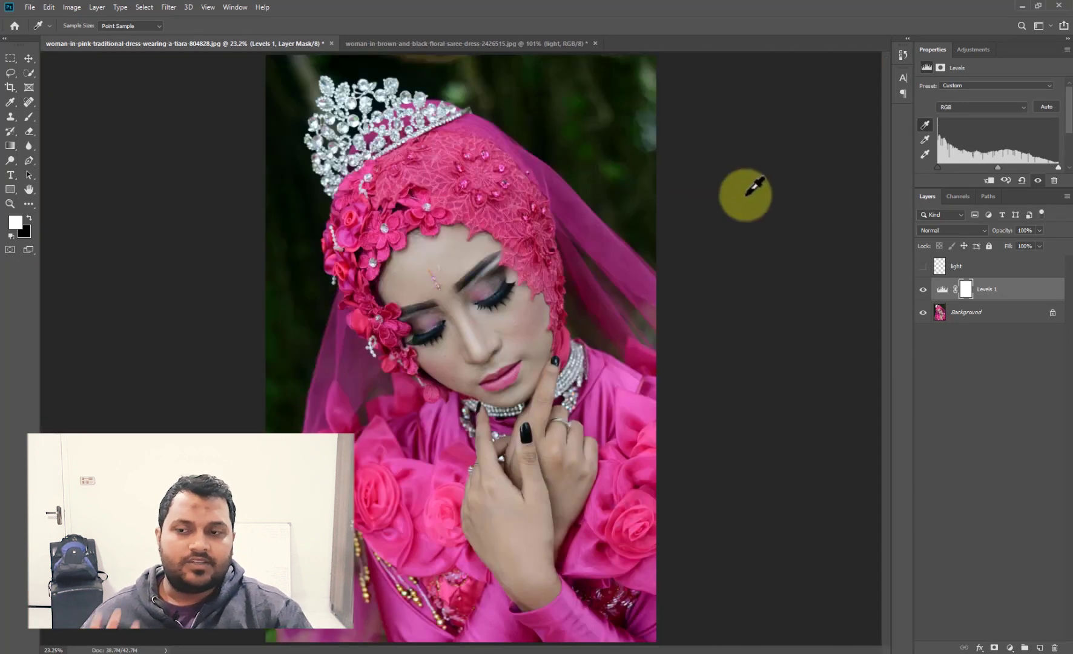
left_click(923, 289)
key("ctrl+plus")
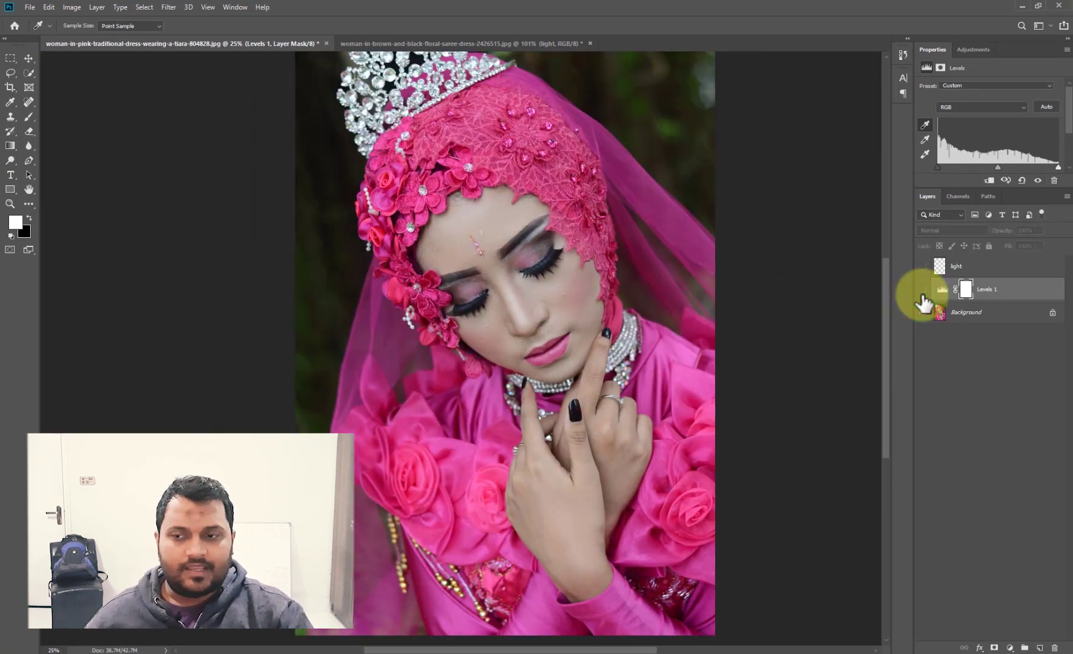
left_click(923, 291)
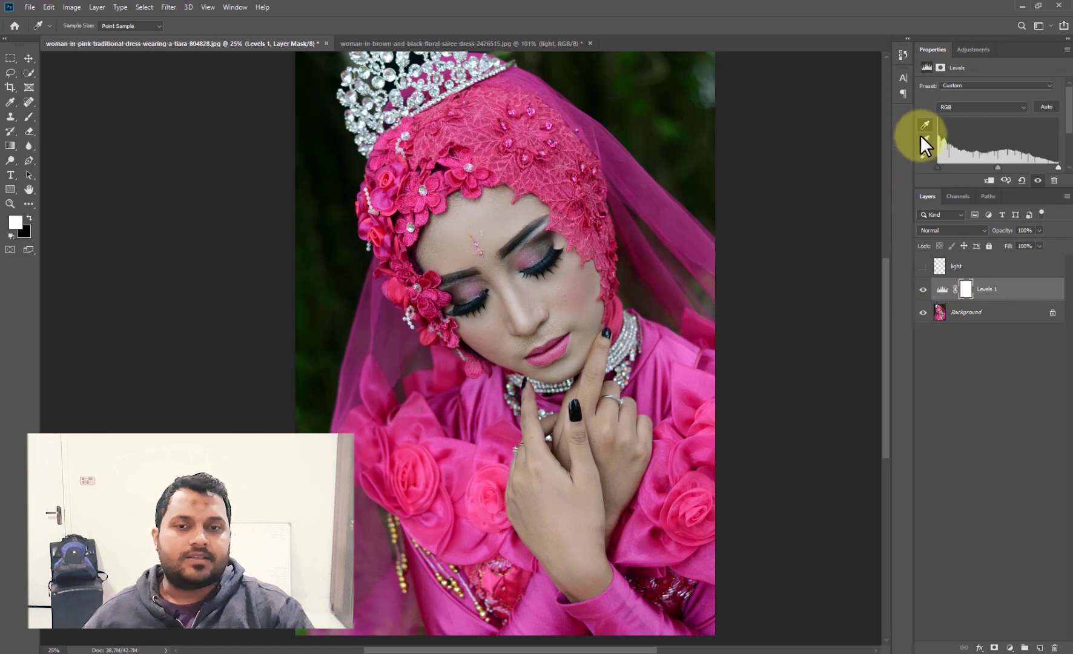
Step: Set the Levels gray point by sampling a midtone on the woman's cheek beside her nose
left_click_drag(519, 290, 390, 196)
left_click_drag(517, 264, 371, 352)
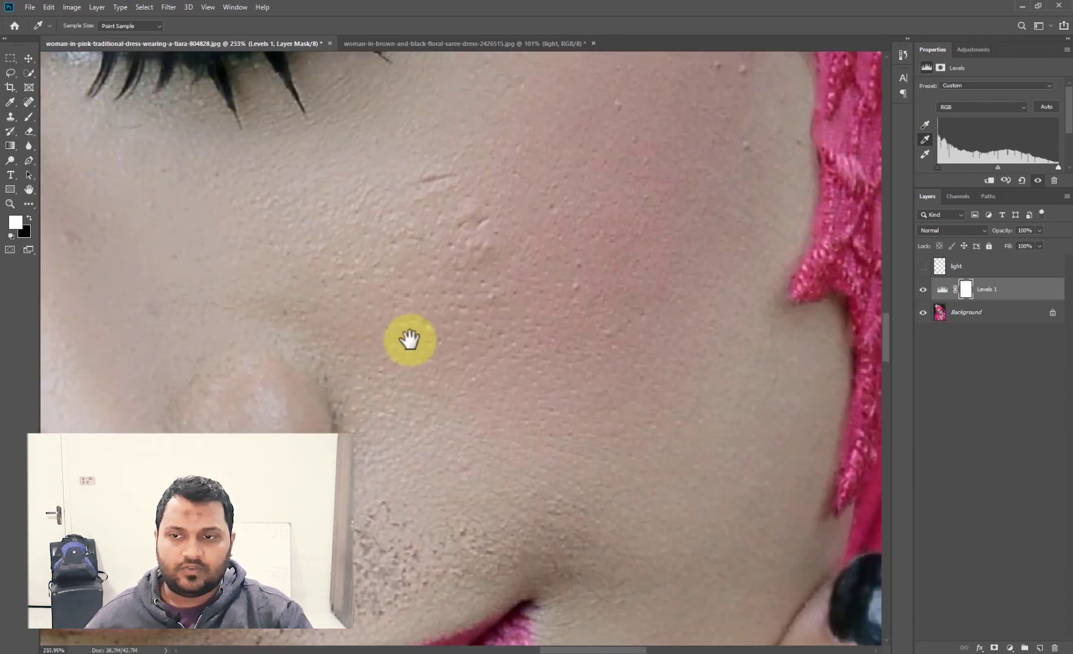
left_click(423, 294)
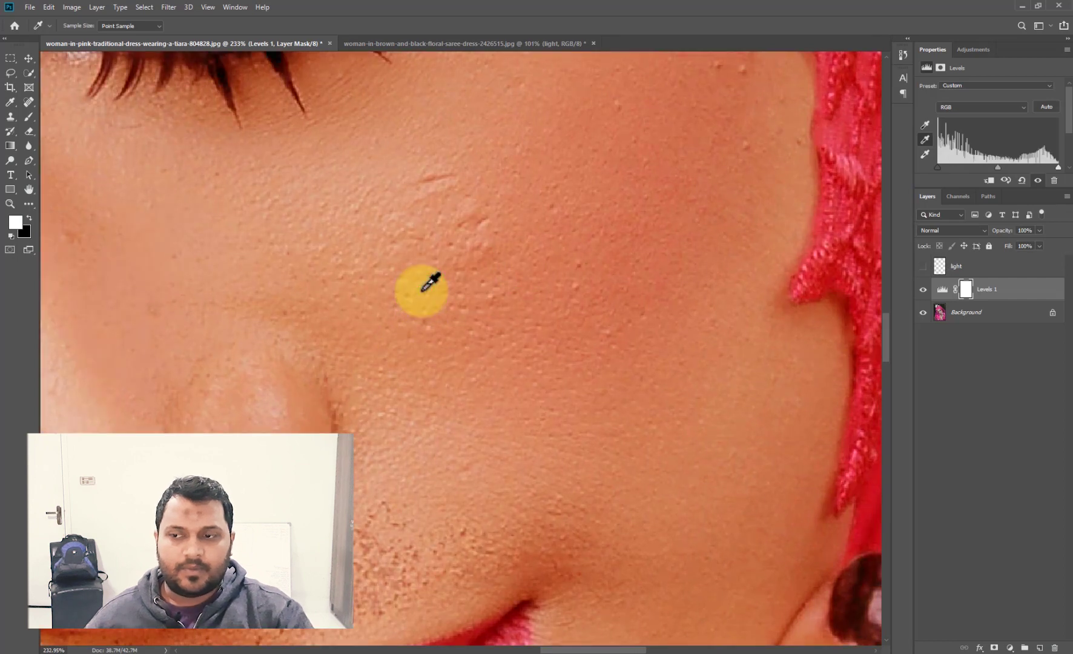
key("ctrl+0")
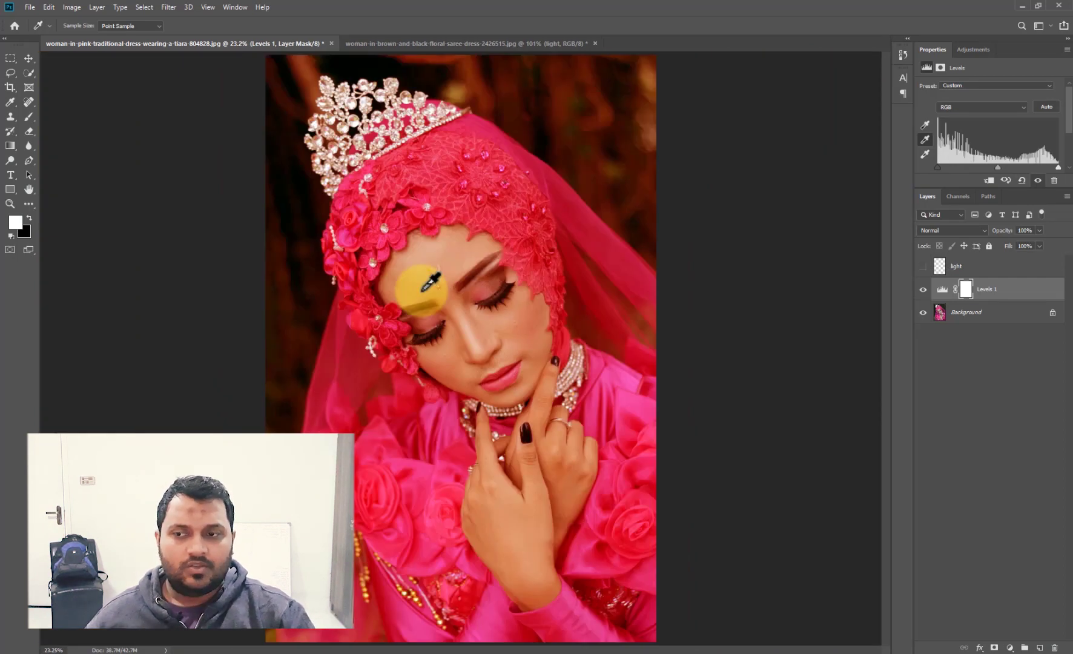
Step: Set the Levels white point by sampling the bright highlight near the tip of the woman's nose
left_click(925, 153)
left_click_drag(462, 292, 549, 385)
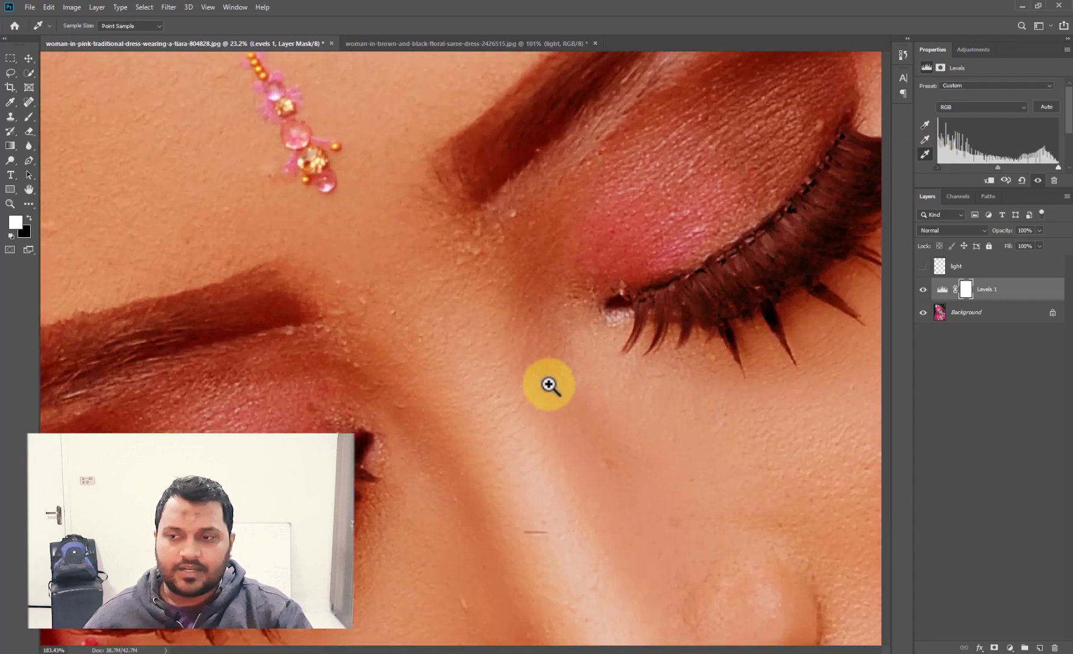
scroll(549, 385, "down", 5)
left_click(492, 221)
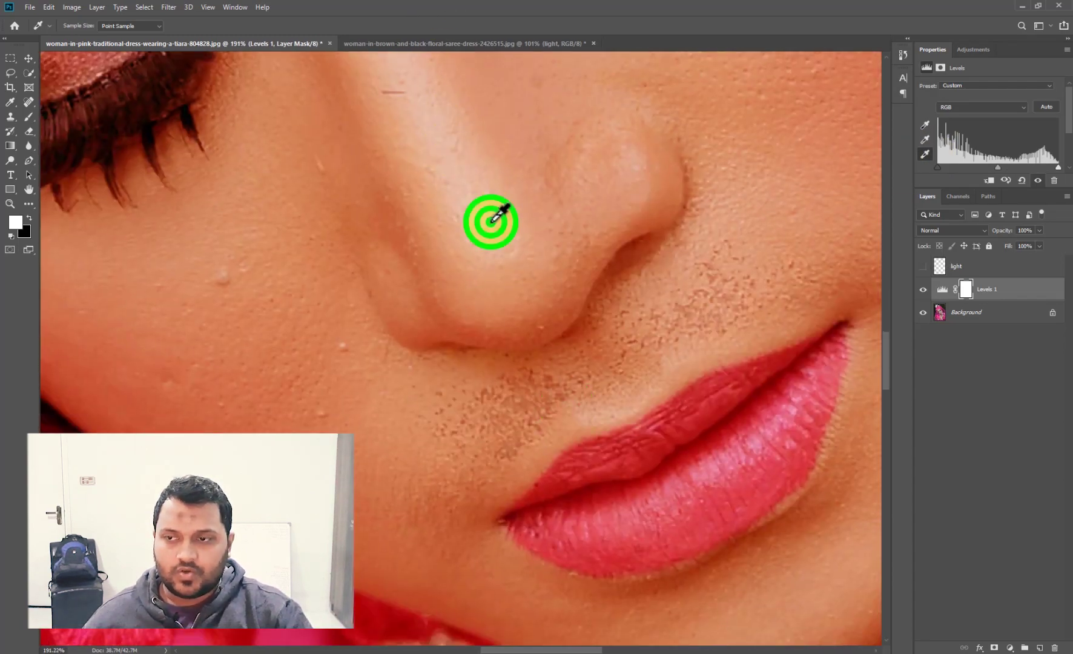
Step: Toggle the Levels layer off and on to compare the full portrait before and after the three sampled points
key("ctrl+0")
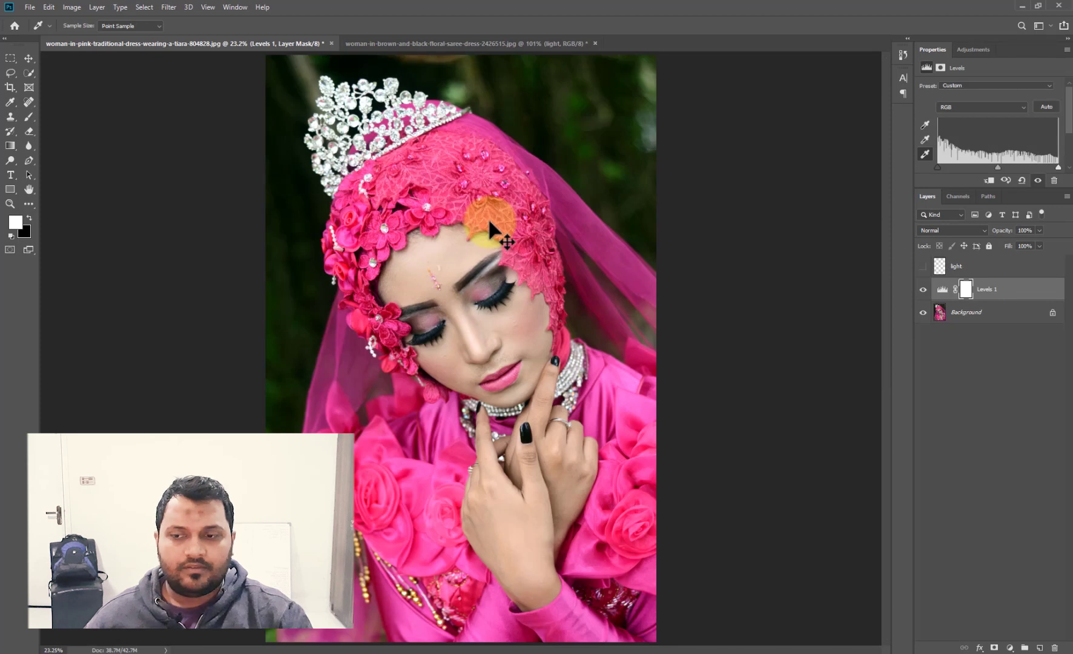
left_click(924, 290)
left_click(924, 290)
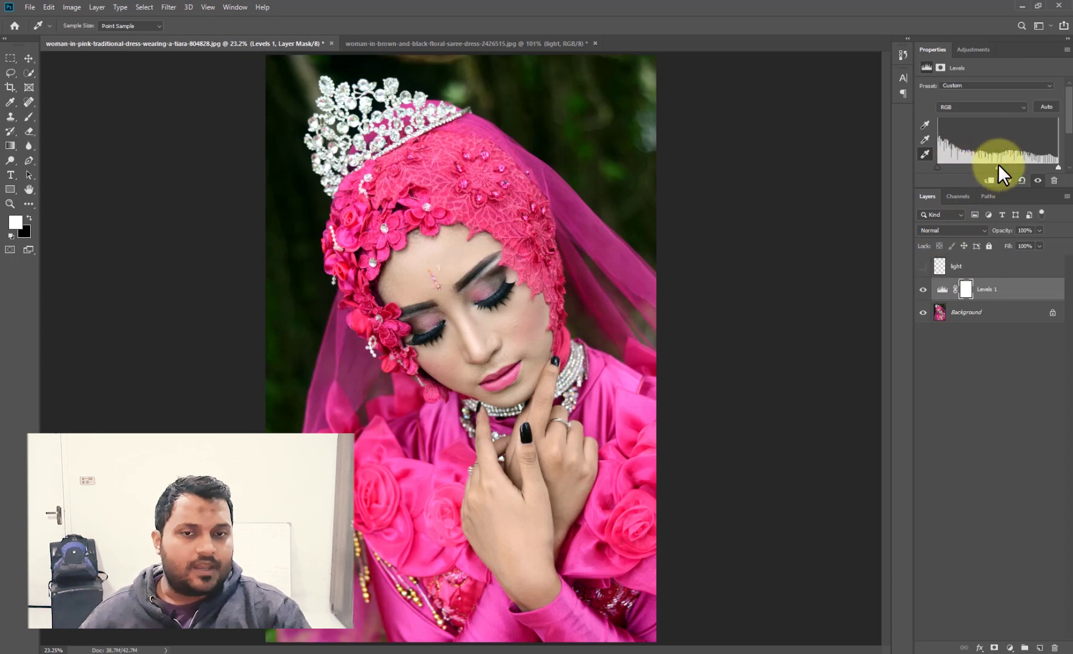
Step: Brighten the Levels midtones slightly with the midtone input slider and compare the portrait with and without the adjustment
mouse_move(1002, 164)
left_mouse_down()
mouse_move(1016, 162)
mouse_move(960, 170)
mouse_move(987, 163)
left_mouse_up()
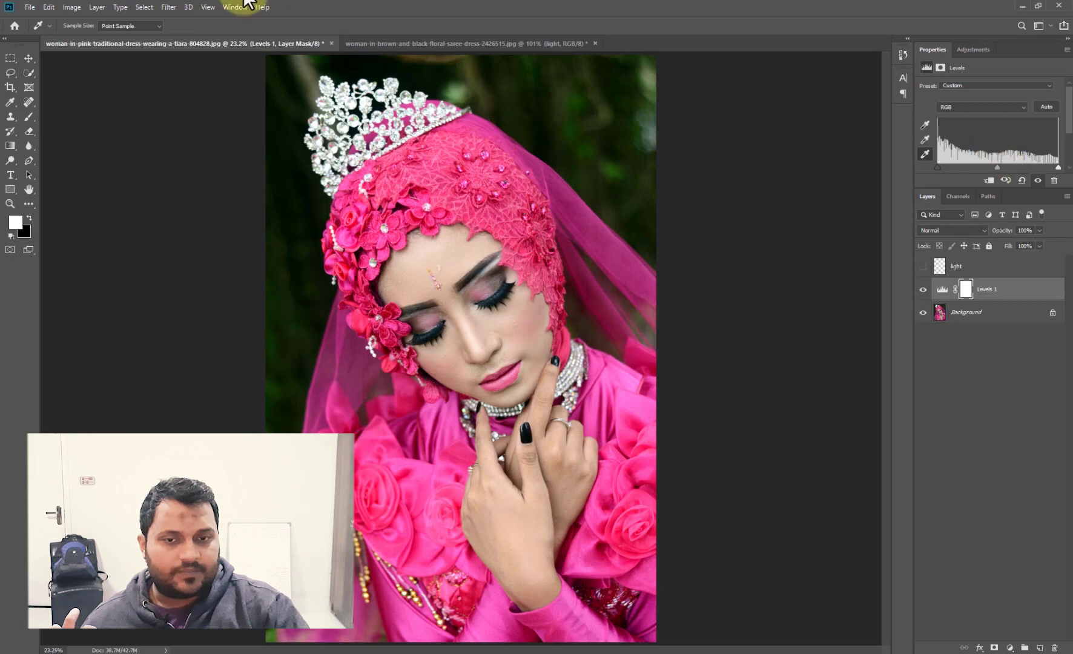
left_click(924, 290)
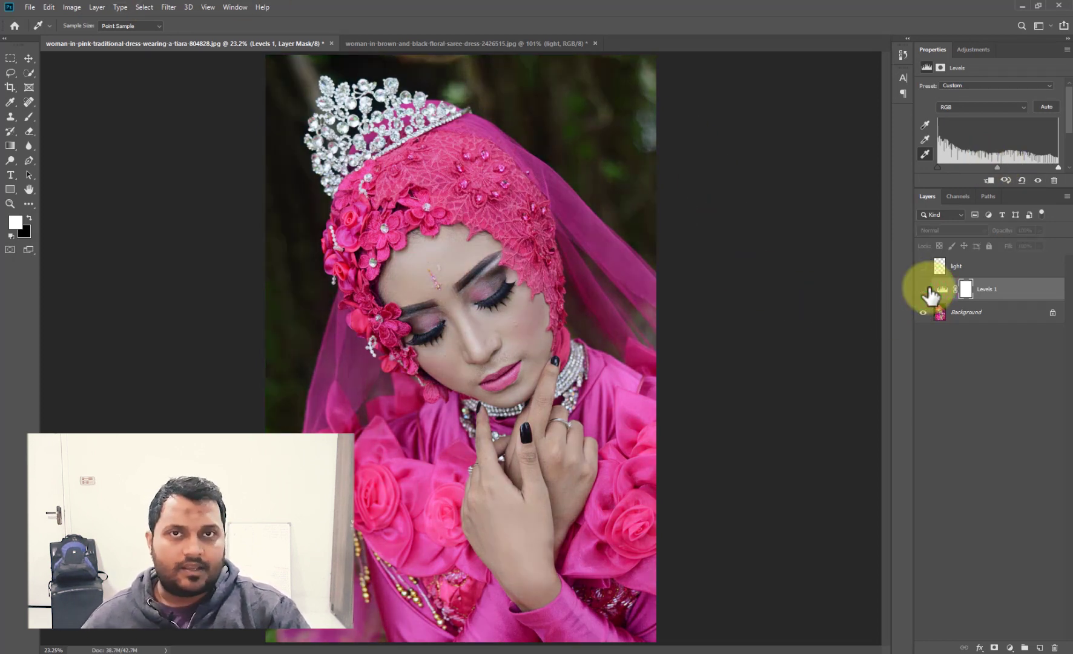
left_click(925, 289)
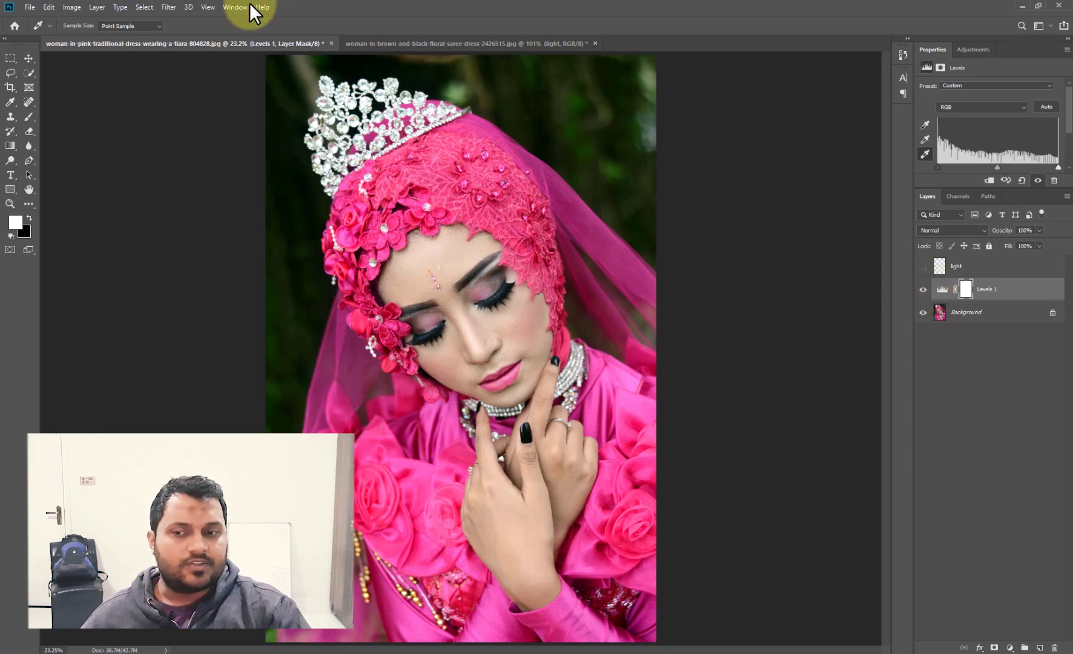
Step: View the whole brown-and-black saree portrait as a skin tone reference, and return to the pink-dress document
left_click(378, 44)
key("v")
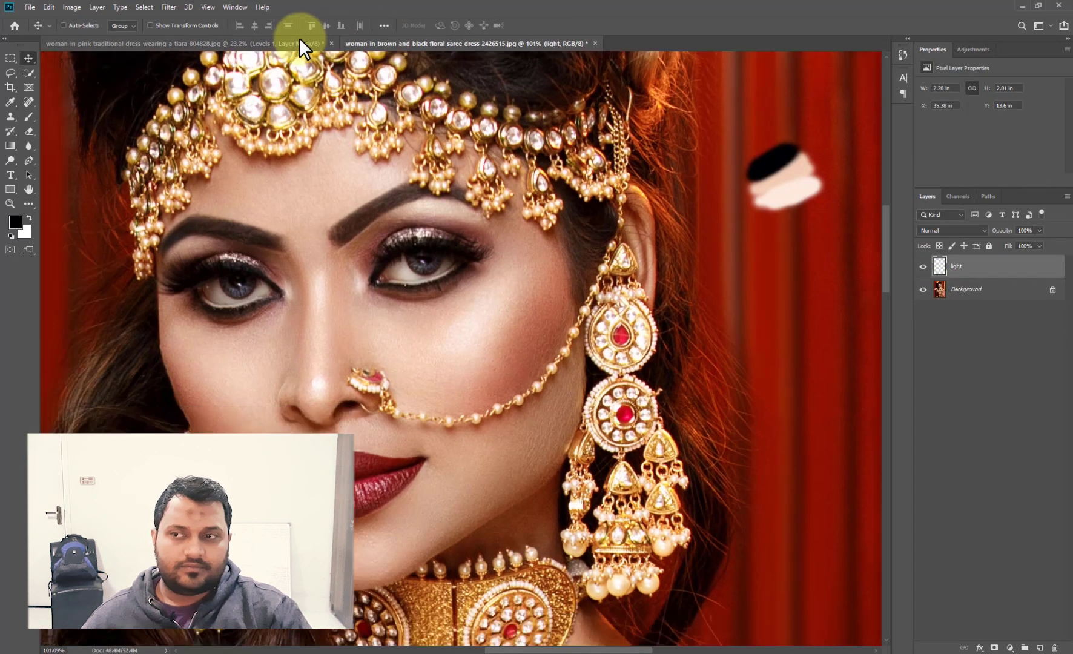
key("ctrl+0")
left_click(259, 43)
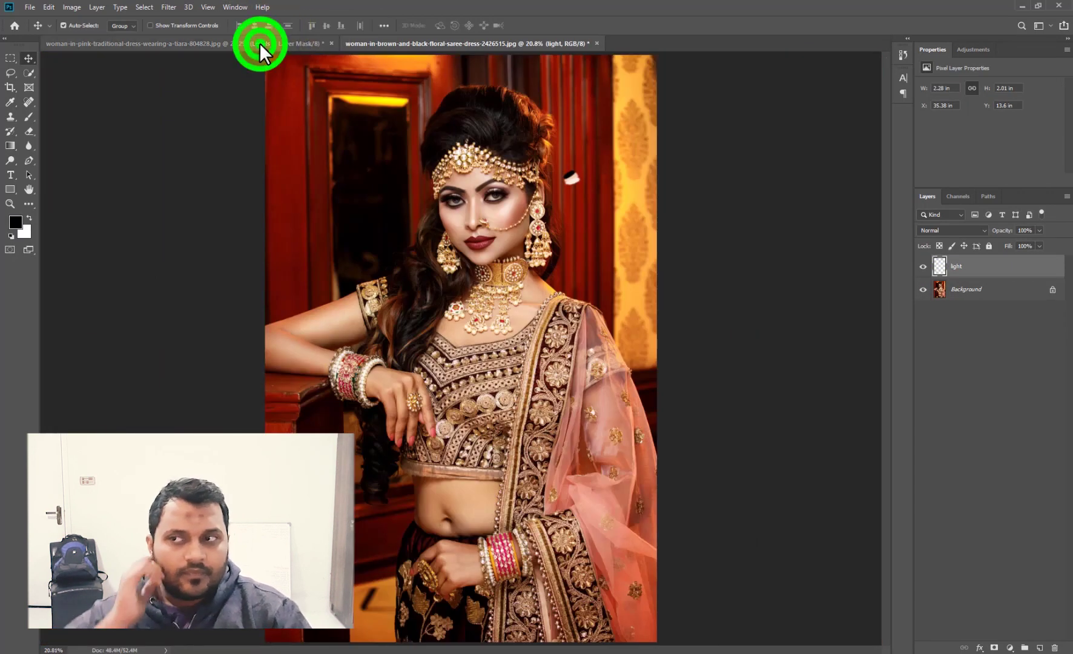